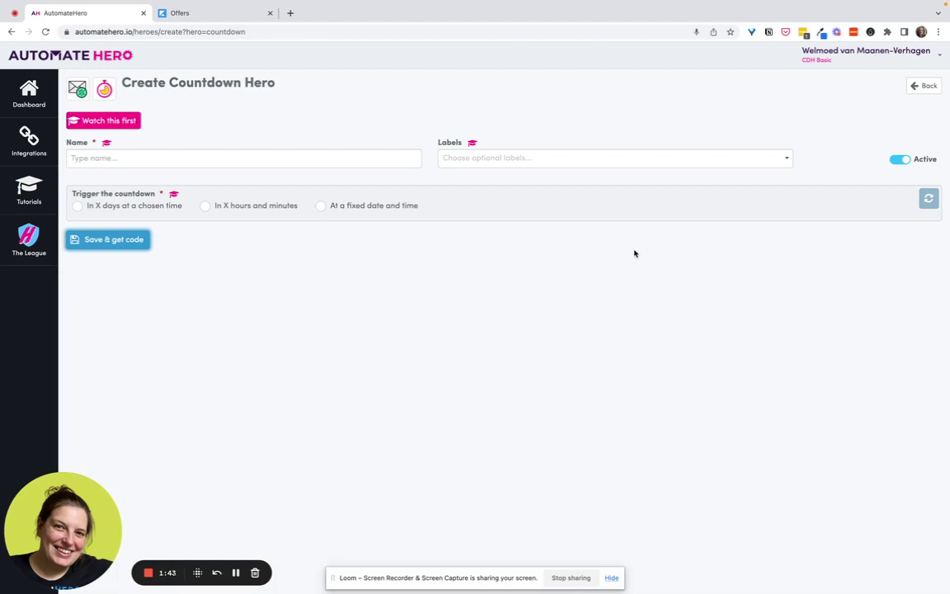
- Start a new landing page from Website > Pages and scroll the template gallery to Creative
{"action": "left_click", "coordinate": [220, 20]}
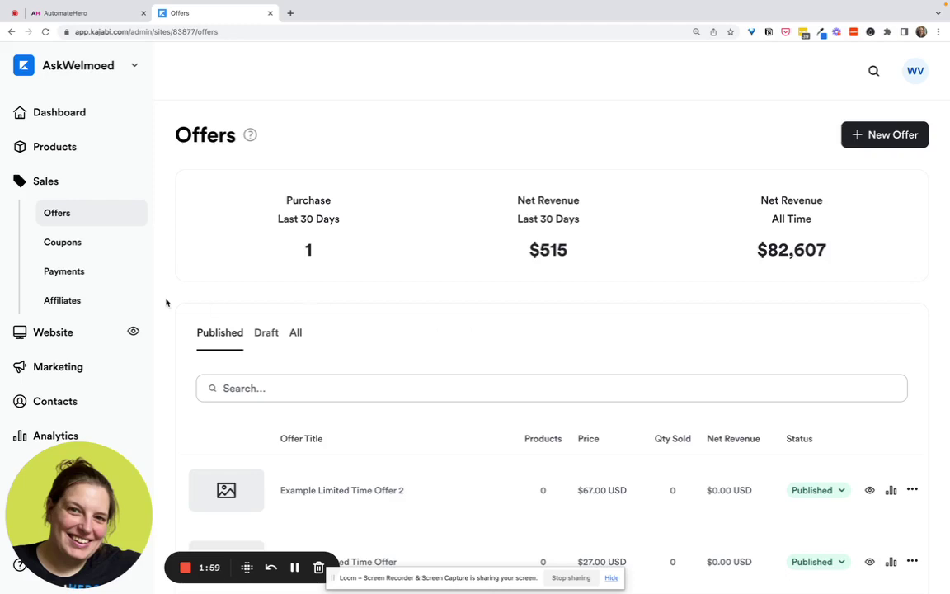
{"action": "left_click", "coordinate": [66, 336]}
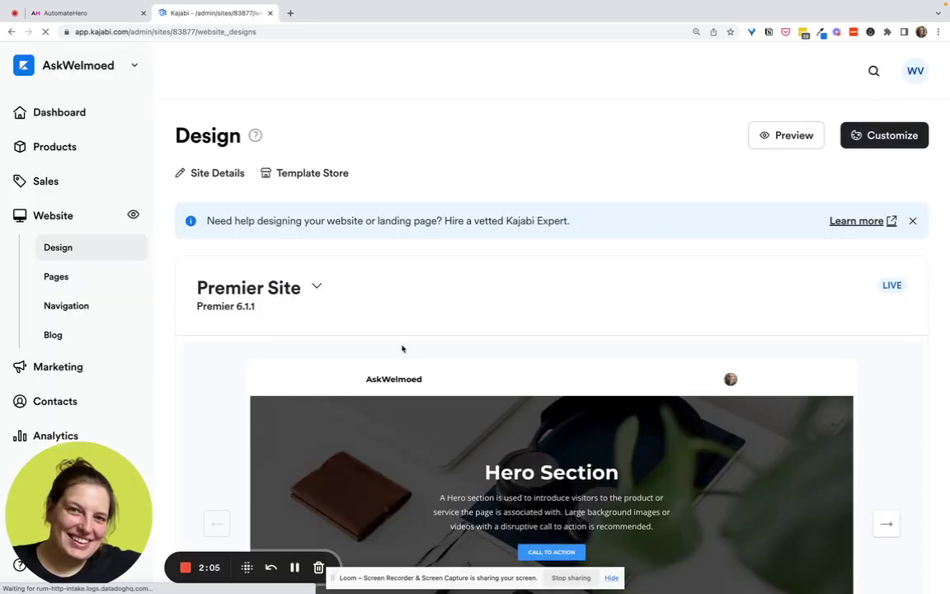
{"action": "left_click", "coordinate": [83, 277]}
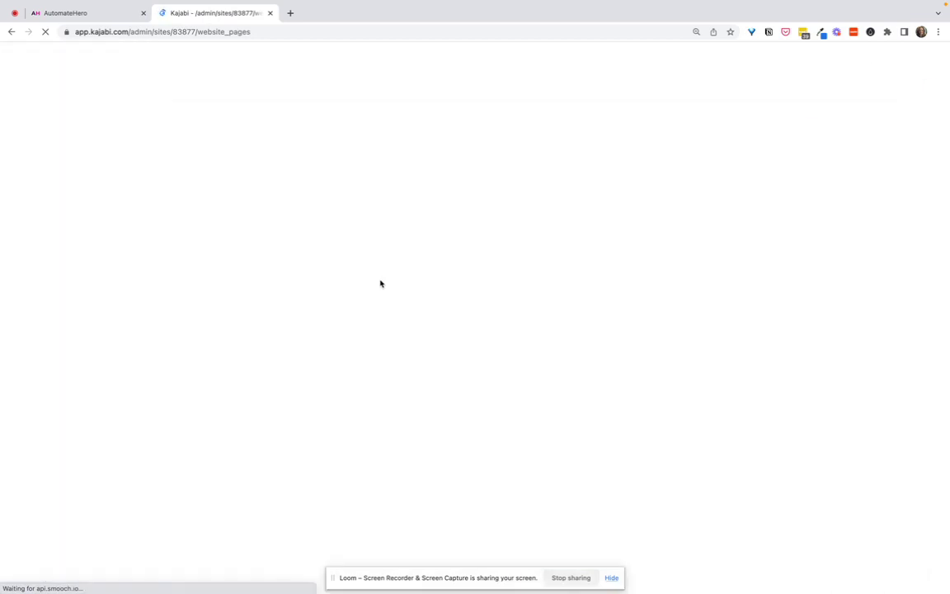
{"action": "left_click", "coordinate": [282, 198]}
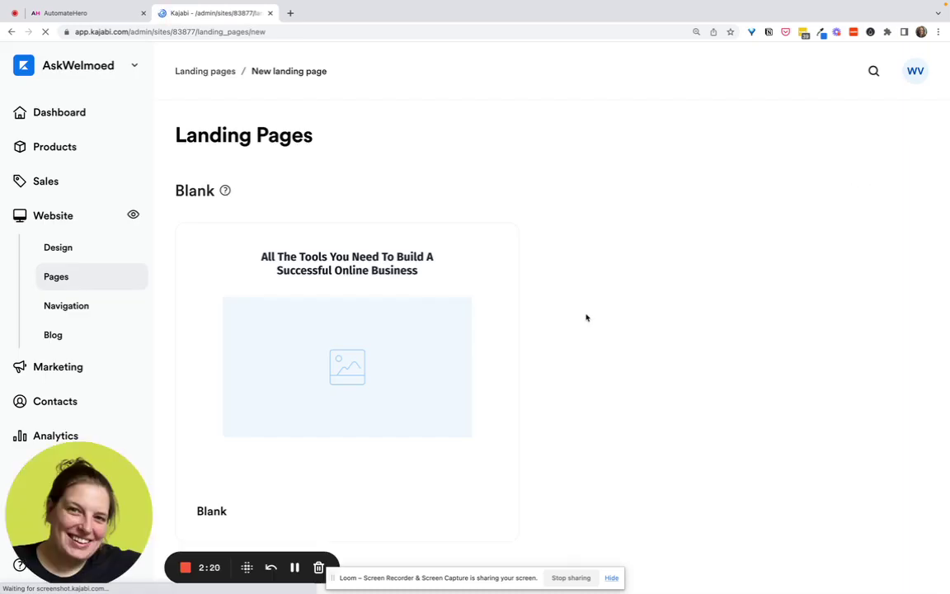
{"action": "scroll", "coordinate": [587, 317], "scroll_direction": "down", "scroll_amount": 3}
{"action": "scroll", "coordinate": [577, 305], "scroll_direction": "down", "scroll_amount": 5}
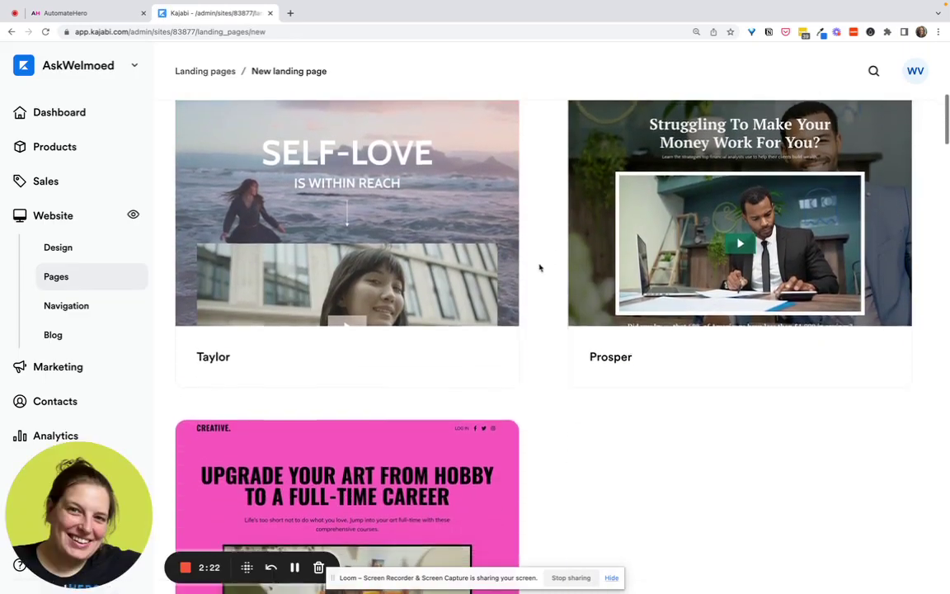
{"action": "scroll", "coordinate": [539, 267], "scroll_direction": "down", "scroll_amount": 3}
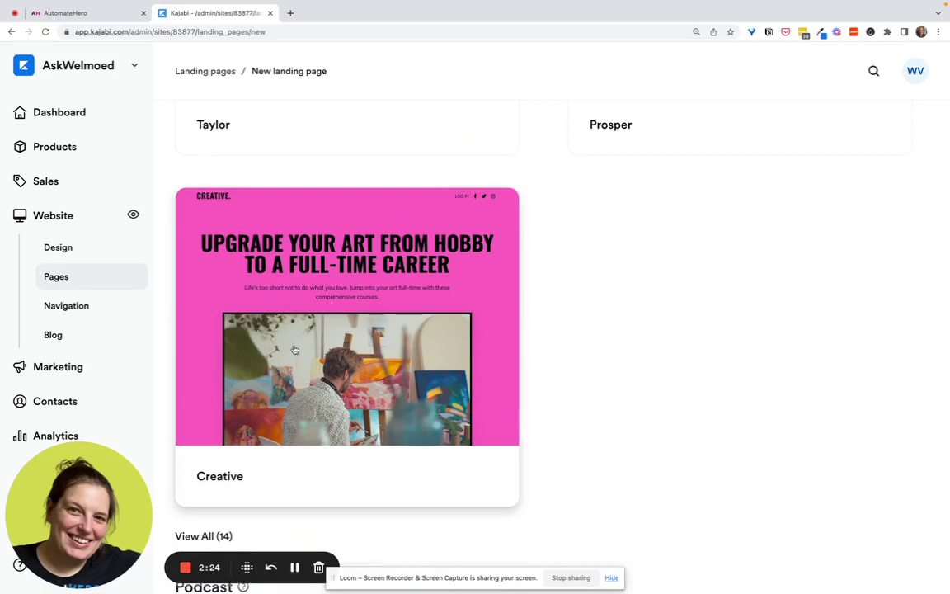
- Create a landing page from the Creative template titled 'Countdown Hero Example Page 1'
{"action": "left_click", "coordinate": [320, 328]}
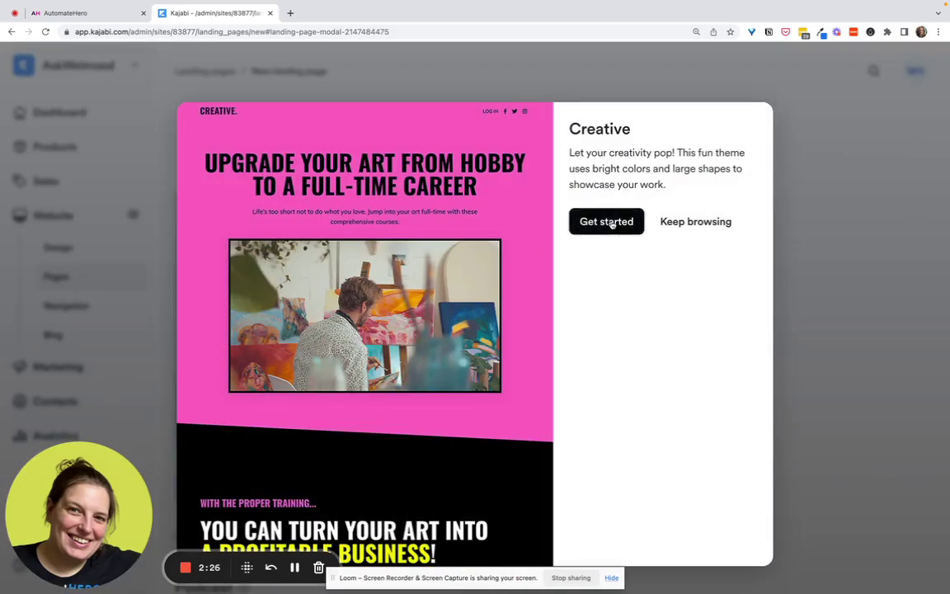
{"action": "left_click", "coordinate": [610, 222]}
{"action": "left_click", "coordinate": [613, 241]}
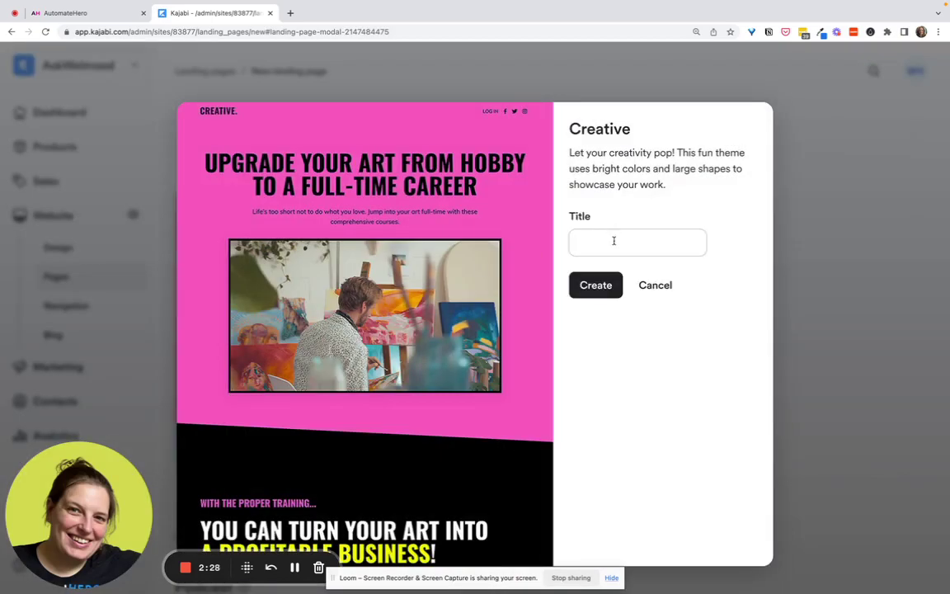
{"action": "type", "text": "Exampl"}
{"action": "double_click", "coordinate": [627, 240]}
{"action": "type", "text": "Countdown Hero Example P"}
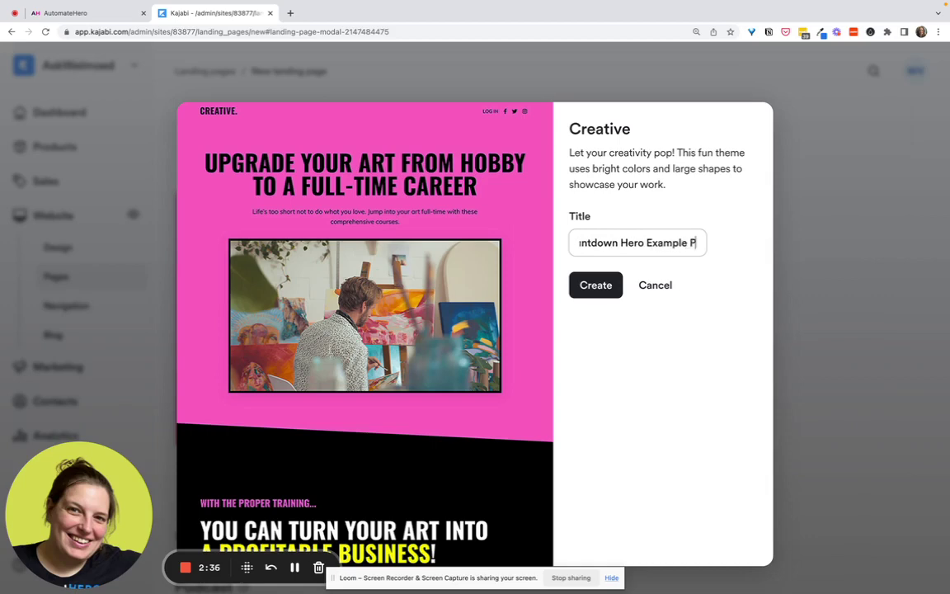
{"action": "type", "text": "age 1"}
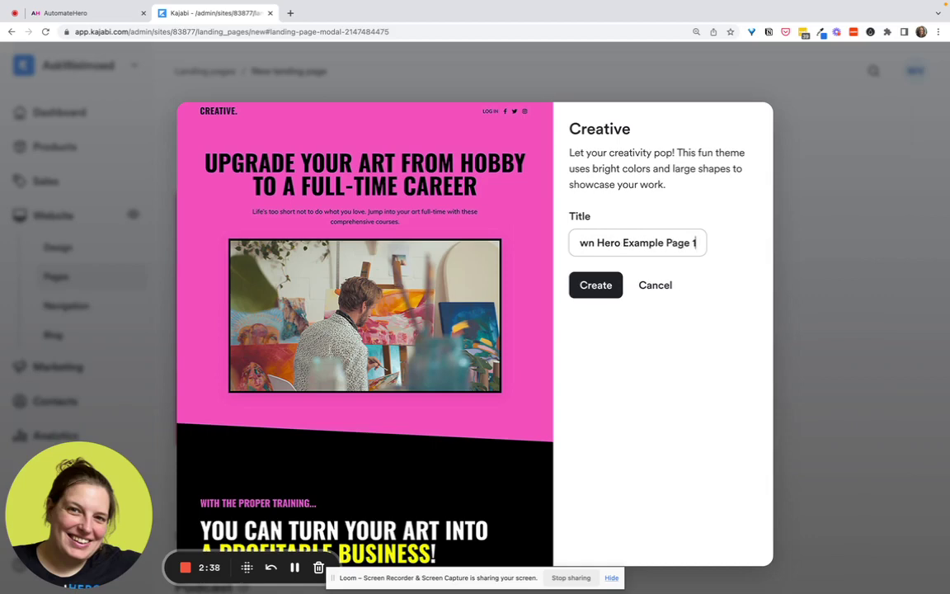
{"action": "left_click", "coordinate": [592, 286]}
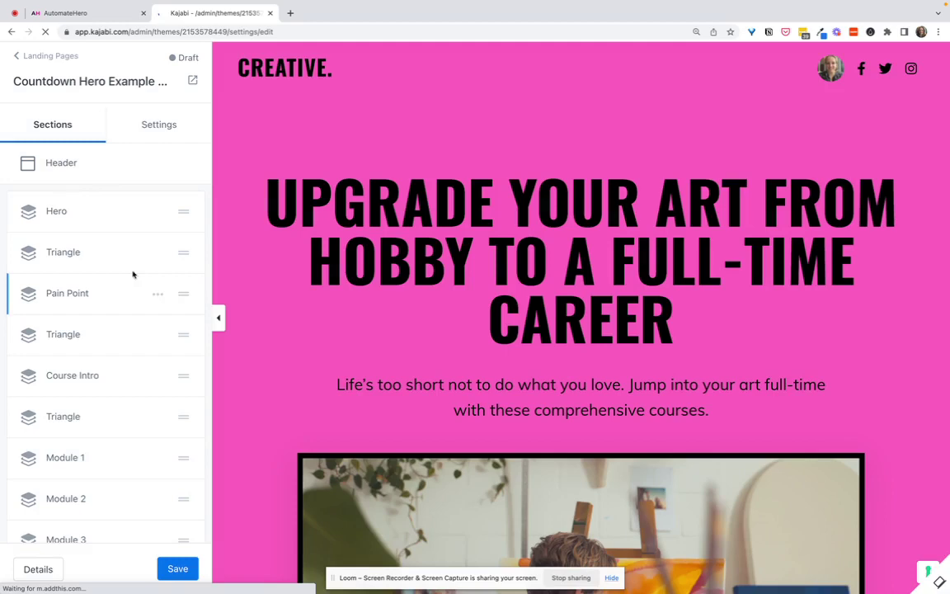
- Drag the Pricing section up so it sits directly under Hero
{"action": "scroll", "coordinate": [121, 256], "scroll_direction": "down", "scroll_amount": 5}
{"action": "scroll", "coordinate": [120, 257], "scroll_direction": "down", "scroll_amount": 3}
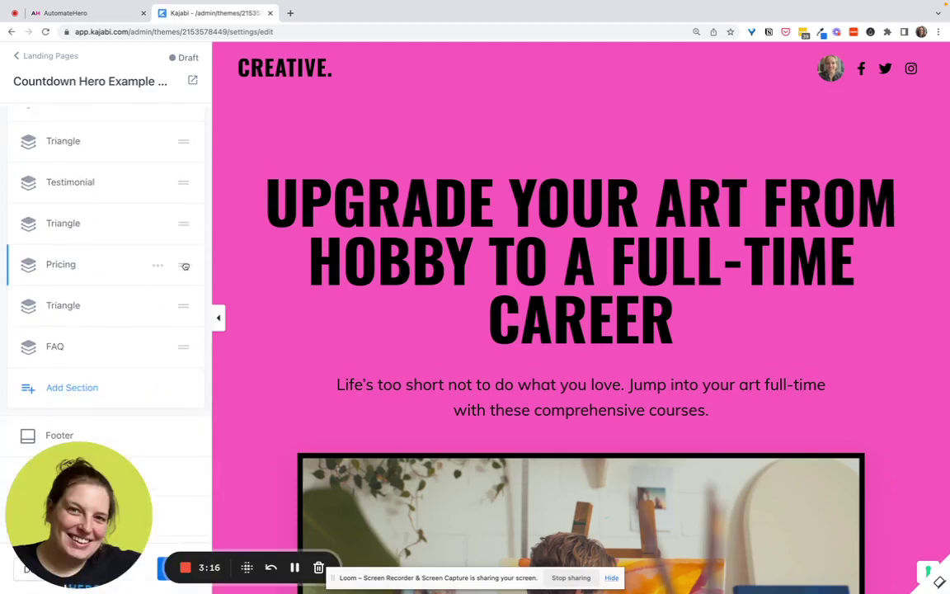
{"action": "left_click_drag", "start_coordinate": [184, 264], "coordinate": [180, 241]}
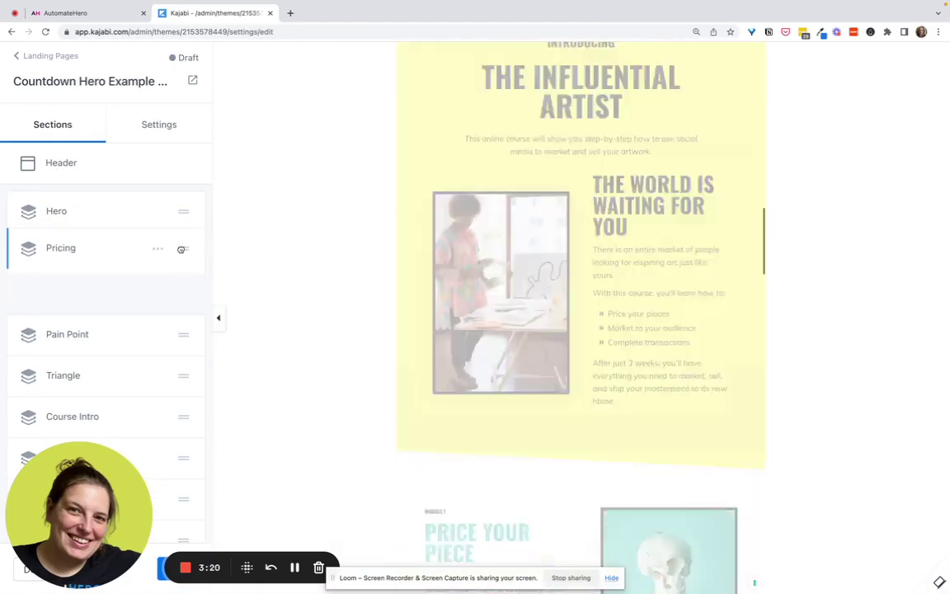
{"action": "left_click_drag", "start_coordinate": [180, 249], "coordinate": [181, 250]}
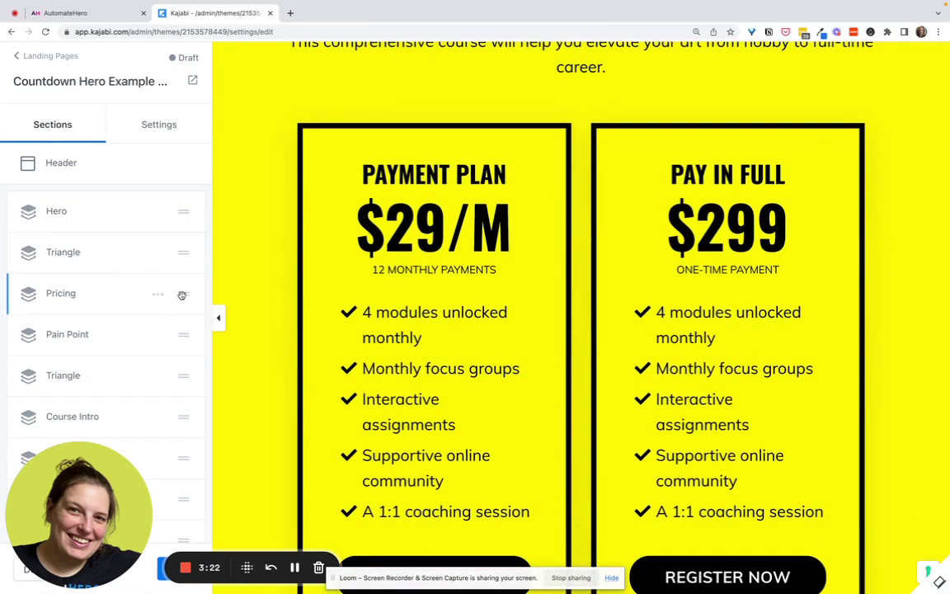
{"action": "left_click_drag", "start_coordinate": [181, 294], "coordinate": [182, 256]}
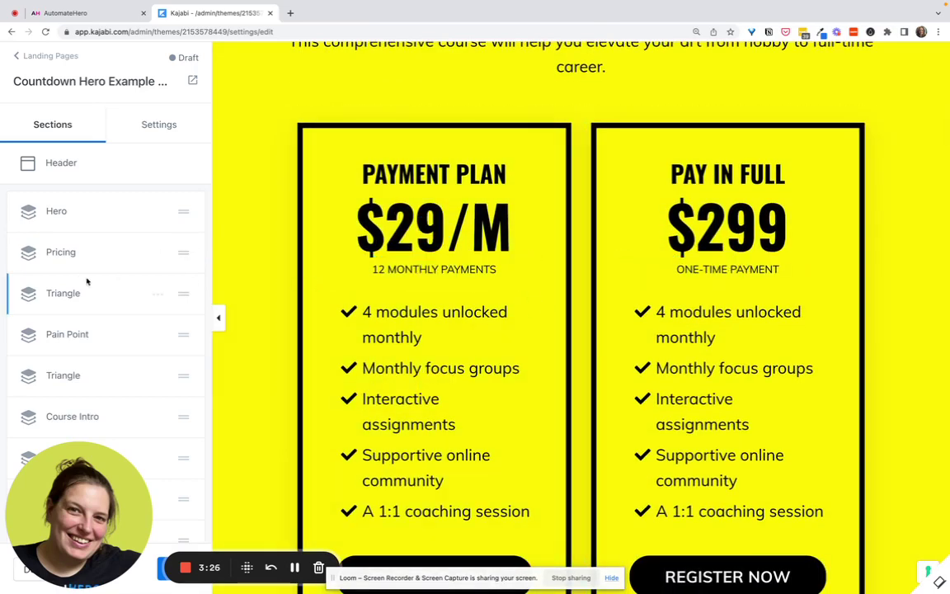
- Delete the second pricing card ($299 Pay in Full), keeping only the $29/M card
{"action": "left_click", "coordinate": [104, 248]}
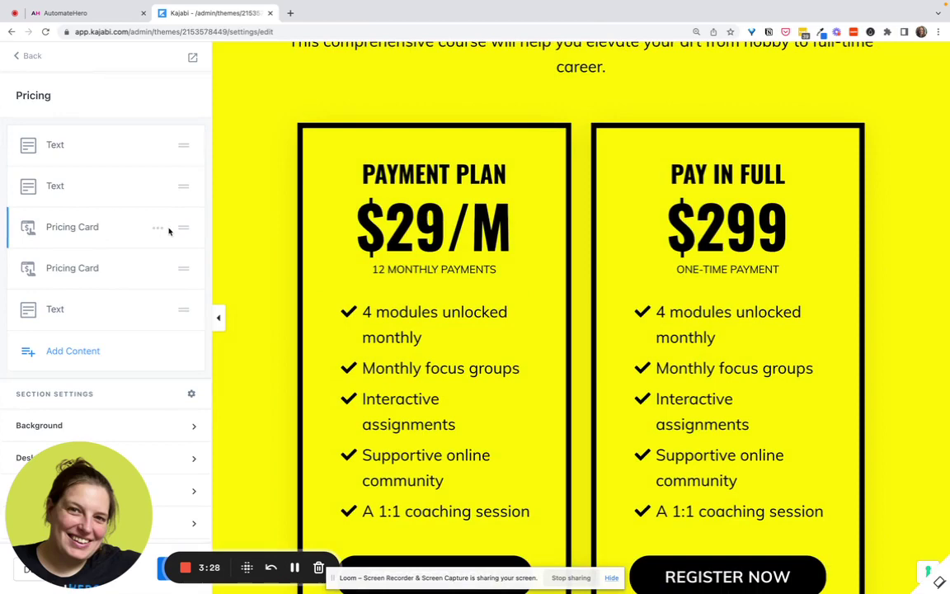
{"action": "left_click", "coordinate": [157, 270]}
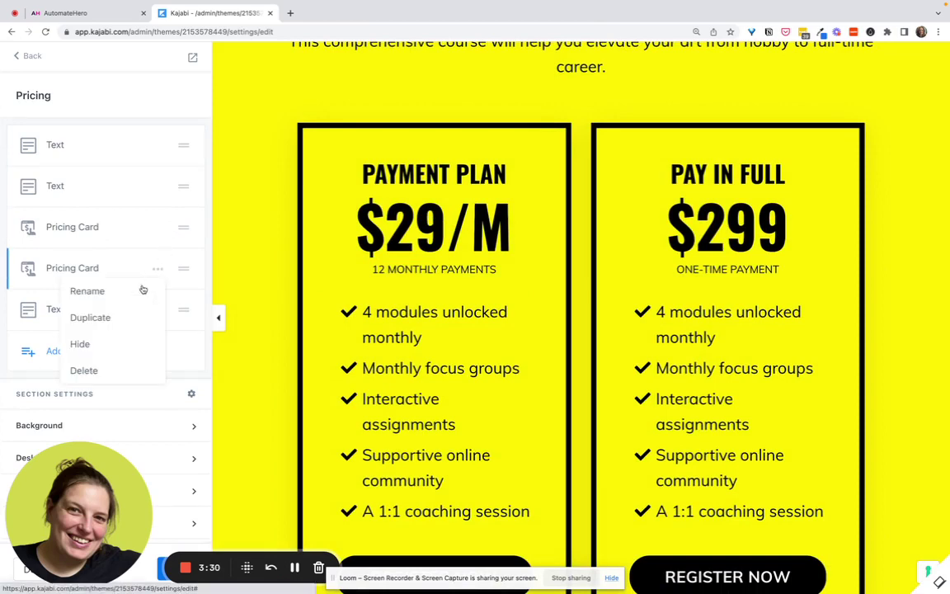
{"action": "left_click", "coordinate": [84, 371]}
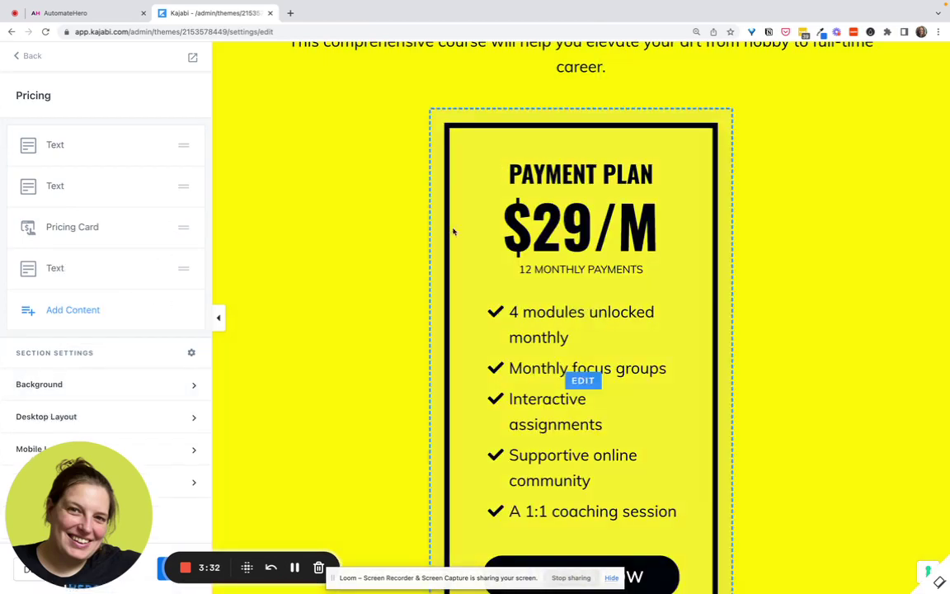
- Set the pricing card's price to $27 and rename it ONE-TIME PAYMENT
{"action": "left_click", "coordinate": [542, 225]}
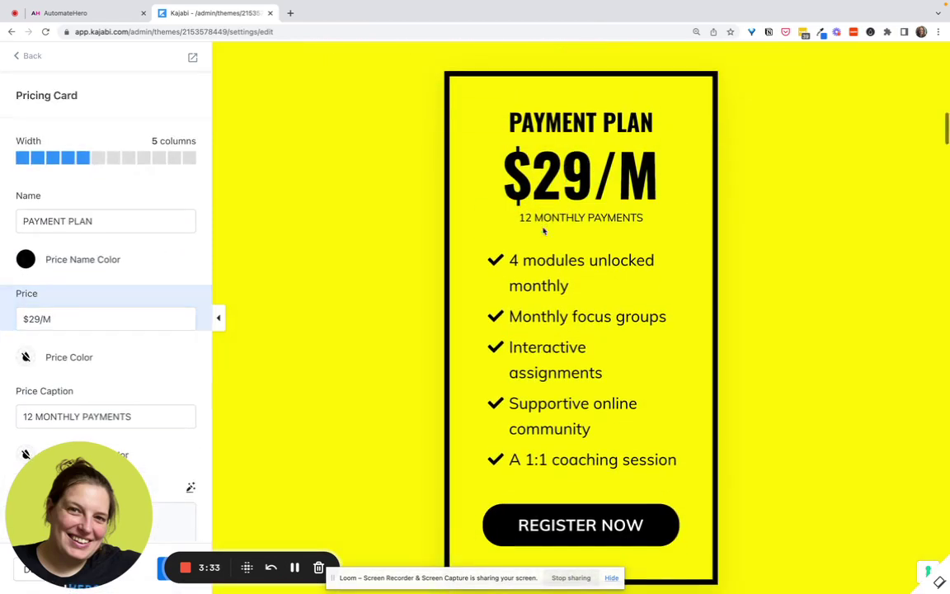
{"action": "left_click", "coordinate": [37, 319]}
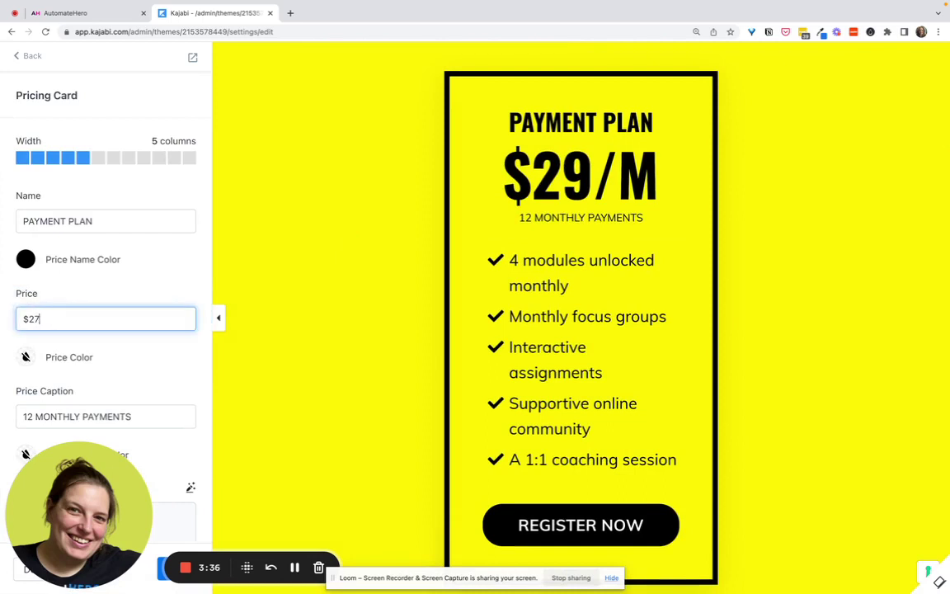
{"action": "type", "text": "7"}
{"action": "scroll", "coordinate": [70, 321], "scroll_direction": "down", "scroll_amount": 2}
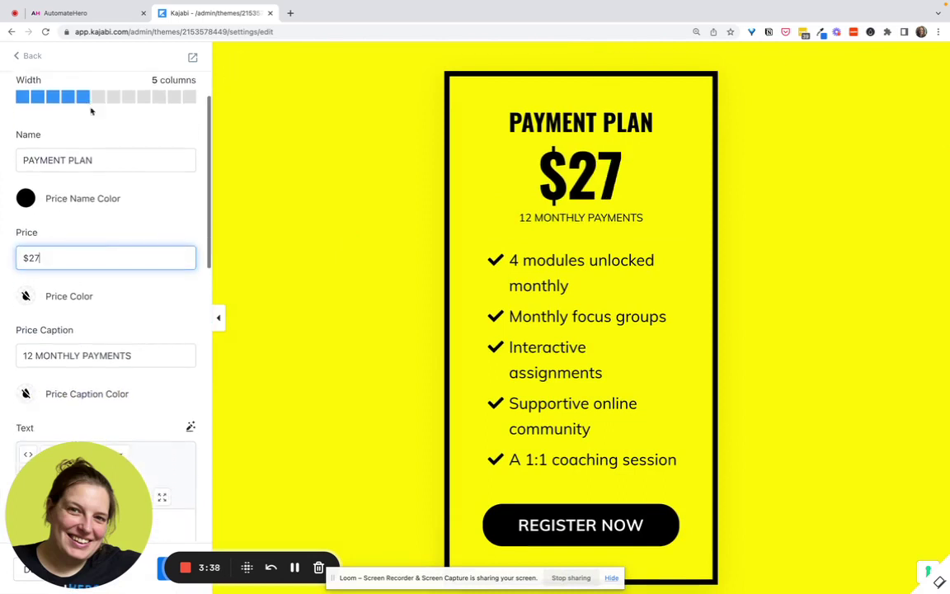
{"action": "left_click", "coordinate": [90, 162]}
{"action": "key", "text": "super+a"}
{"action": "type", "text": "ON"}
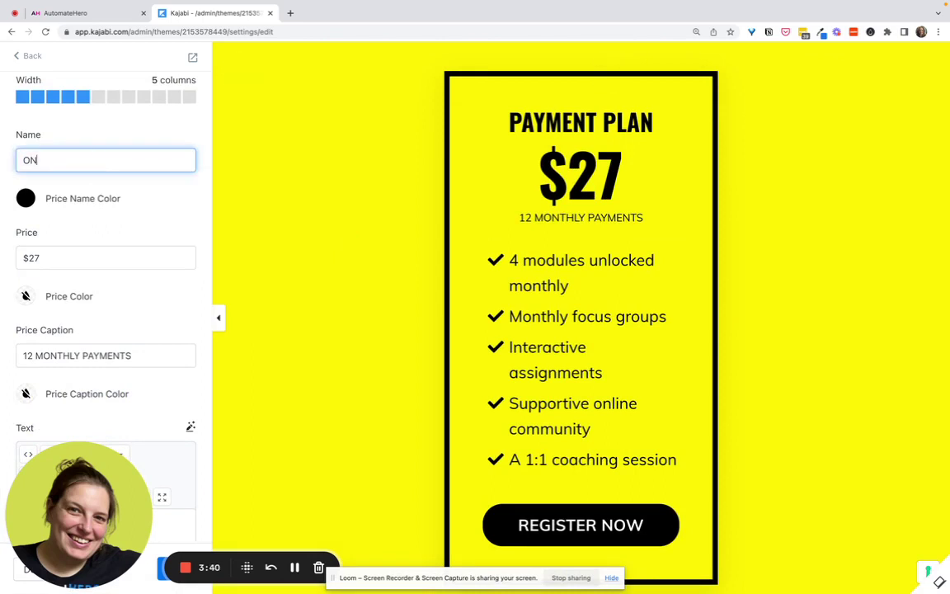
{"action": "type", "text": "e"}
{"action": "key", "text": "BackSpace"}
{"action": "type", "text": "E-TIME Pa"}
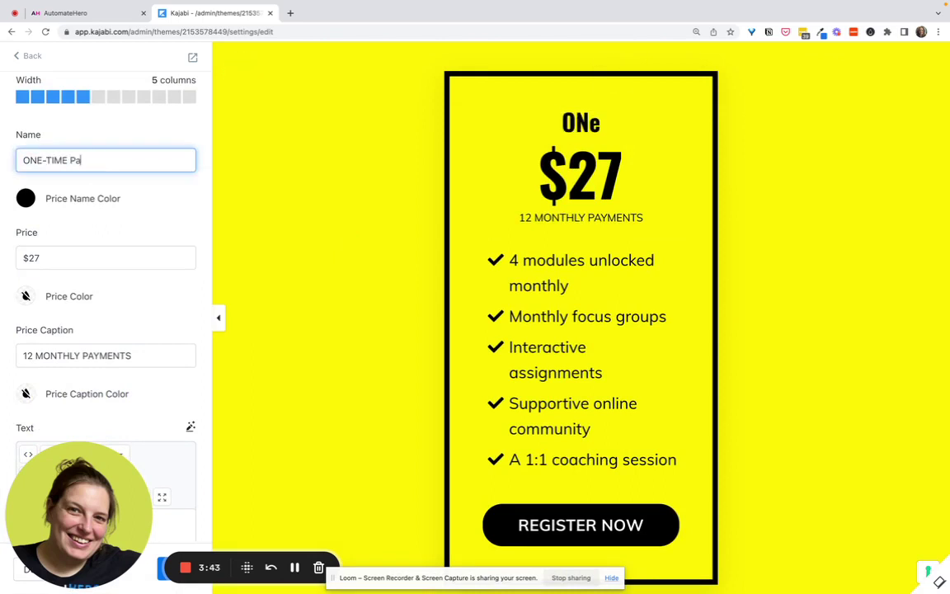
{"action": "key", "text": "BackSpace"}
{"action": "type", "text": "AYMENT"}
- Clear the 12 MONTHLY PAYMENTS caption and expand the REGISTER NOW button's call-to-action settings
{"action": "double_click", "coordinate": [89, 356]}
{"action": "key", "text": "super+a"}
{"action": "key", "text": "BackSpace"}
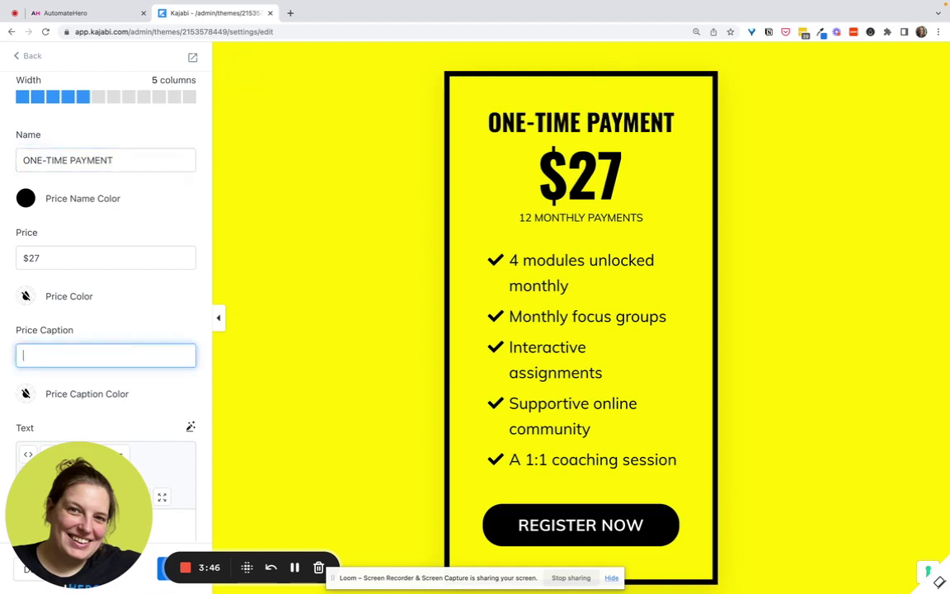
{"action": "scroll", "coordinate": [148, 342], "scroll_direction": "down", "scroll_amount": 2}
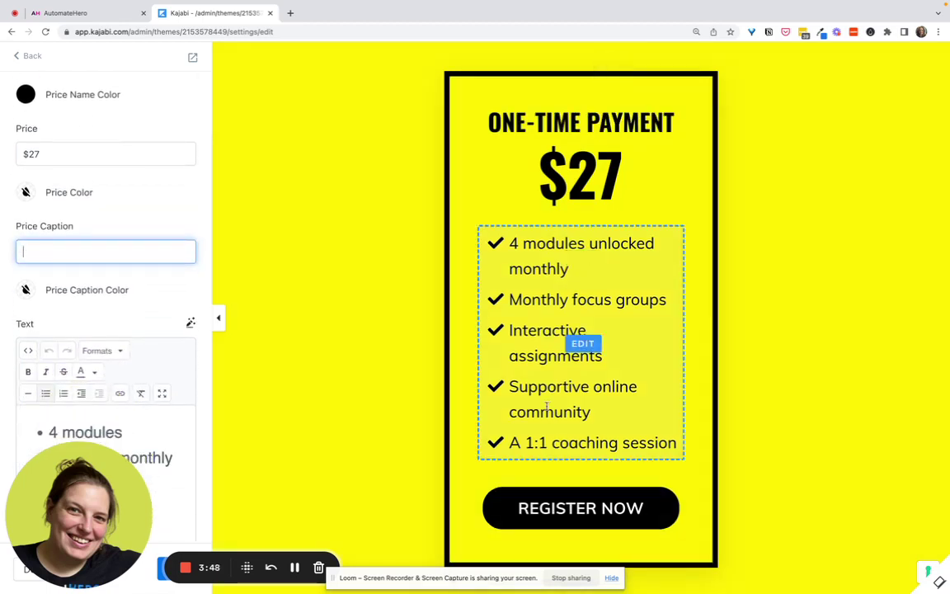
{"action": "scroll", "coordinate": [169, 326], "scroll_direction": "down", "scroll_amount": 5}
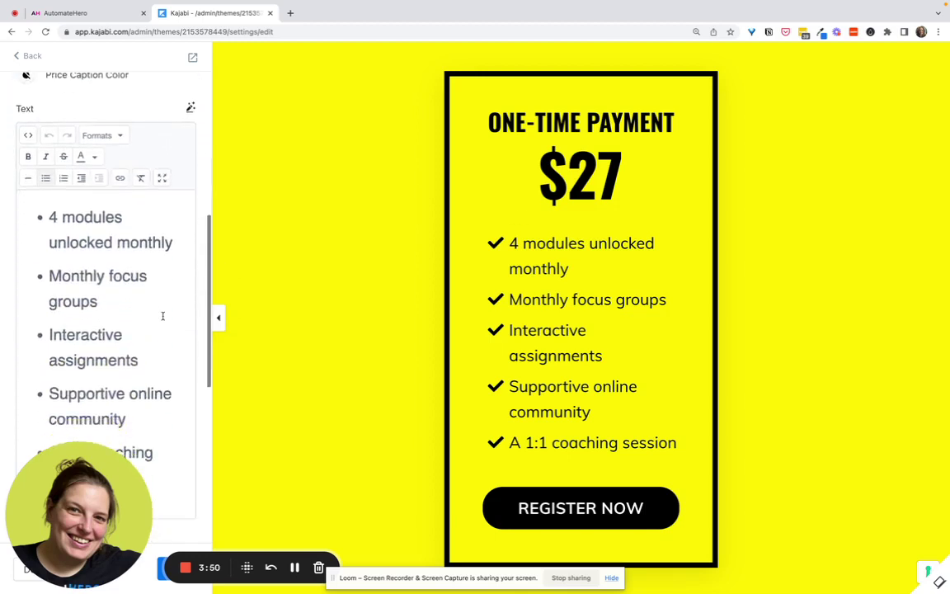
{"action": "left_click", "coordinate": [557, 509]}
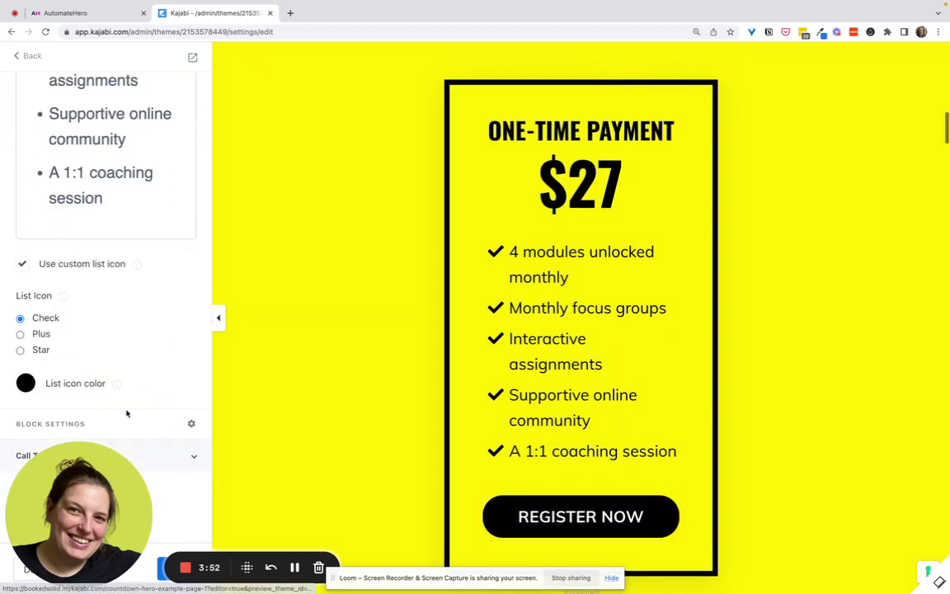
{"action": "left_click_drag", "start_coordinate": [146, 502], "coordinate": [789, 473]}
- Relabel the button BUY NOW and point it to the Example Limited Time Offer checkout
{"action": "scroll", "coordinate": [108, 377], "scroll_direction": "down", "scroll_amount": 6}
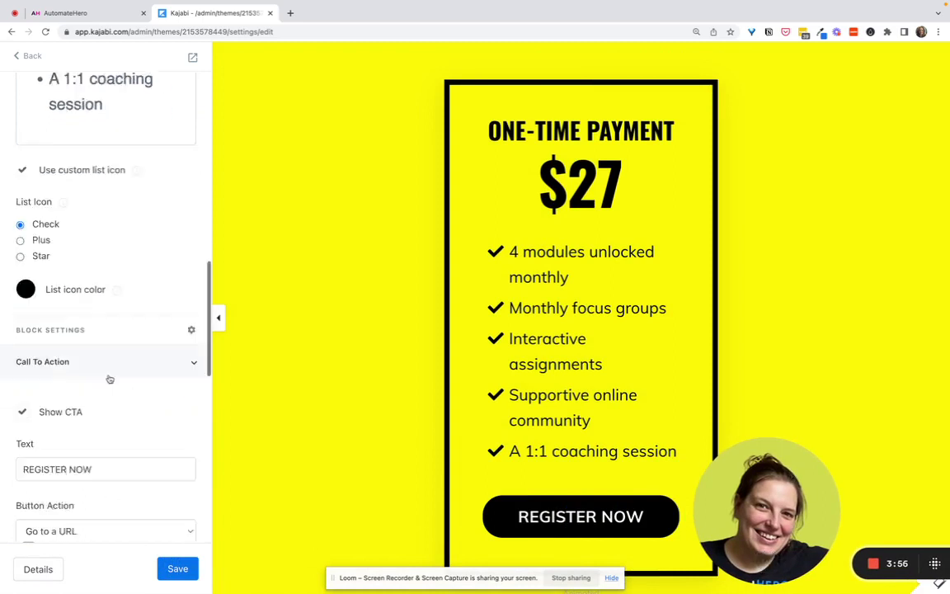
{"action": "triple_click", "coordinate": [87, 98]}
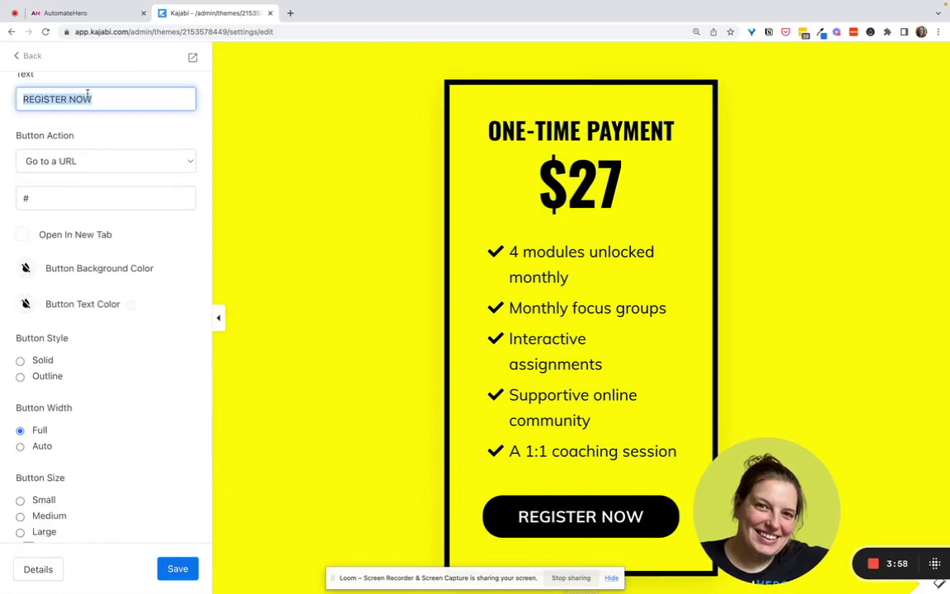
{"action": "type", "text": "BIU"}
{"action": "type", "text": "Y NOW"}
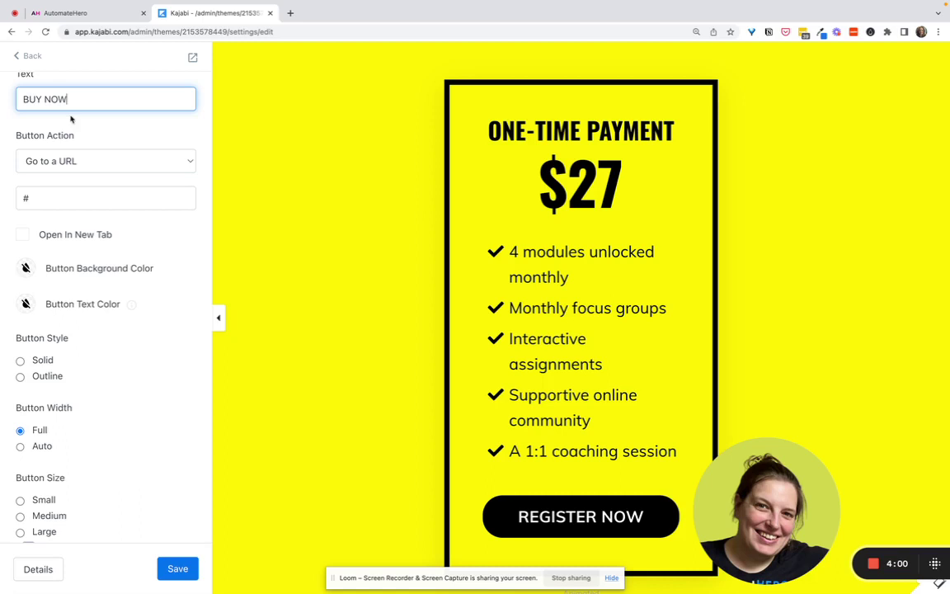
{"action": "left_click", "coordinate": [51, 162]}
{"action": "left_click", "coordinate": [58, 132]}
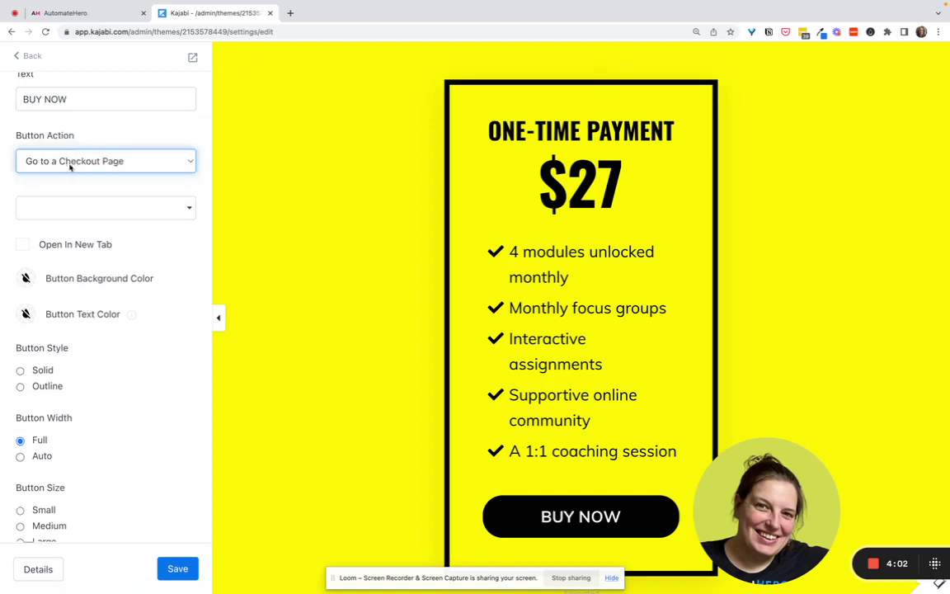
{"action": "left_click", "coordinate": [75, 209]}
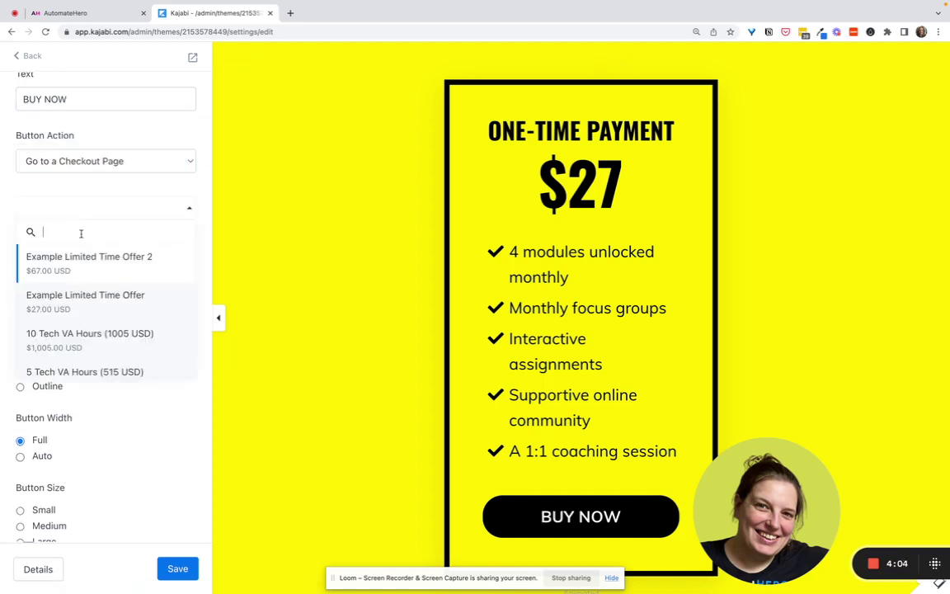
{"action": "left_click", "coordinate": [59, 304]}
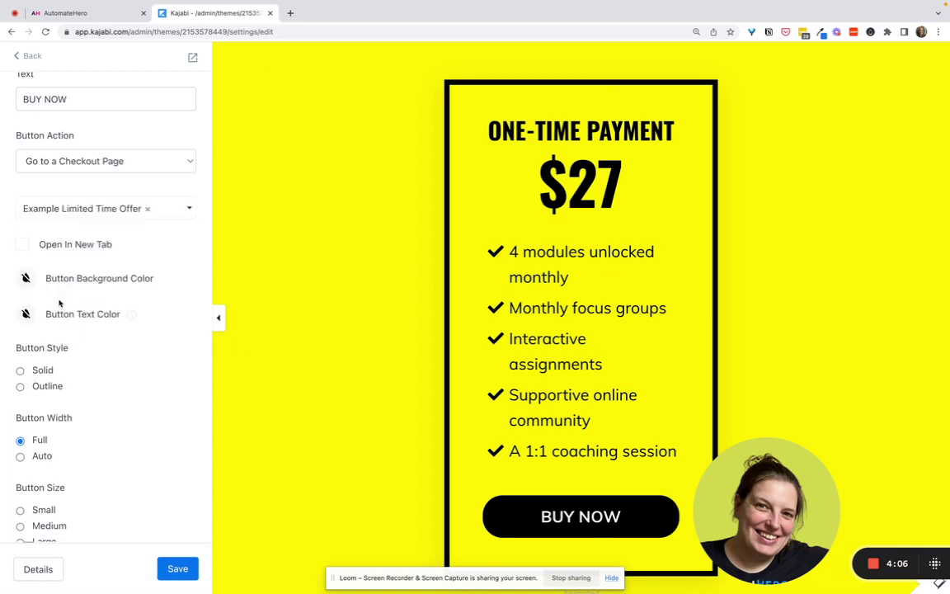
- Save the landing page changes
{"action": "left_click", "coordinate": [178, 569]}
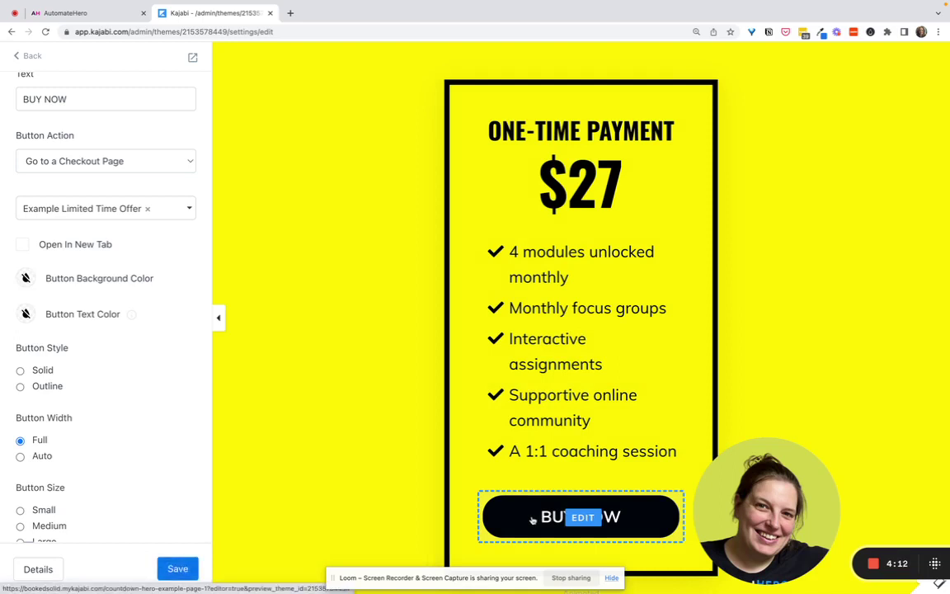
{"action": "scroll", "coordinate": [526, 515], "scroll_direction": "down", "scroll_amount": 1}
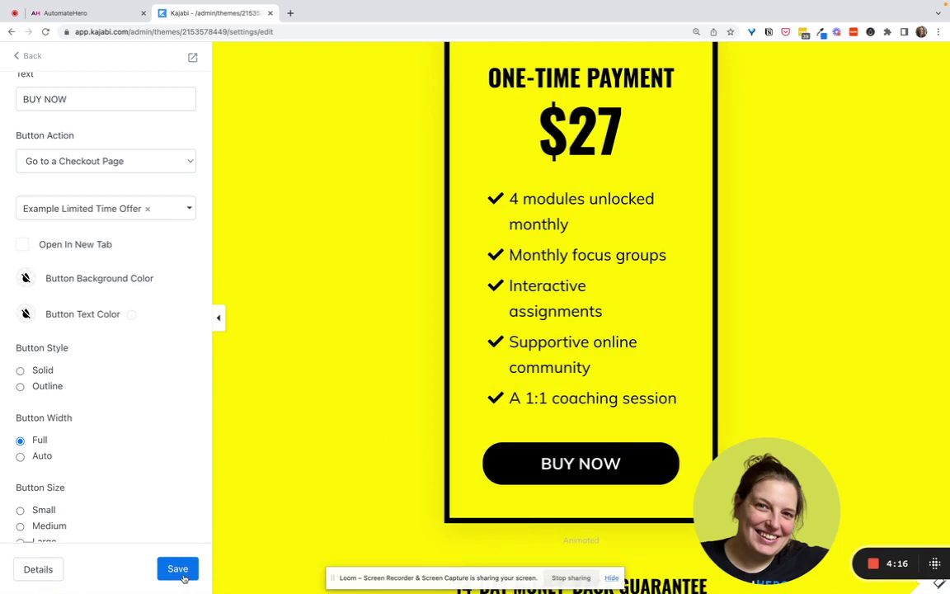
{"action": "scroll", "coordinate": [140, 198], "scroll_direction": "up", "scroll_amount": 6}
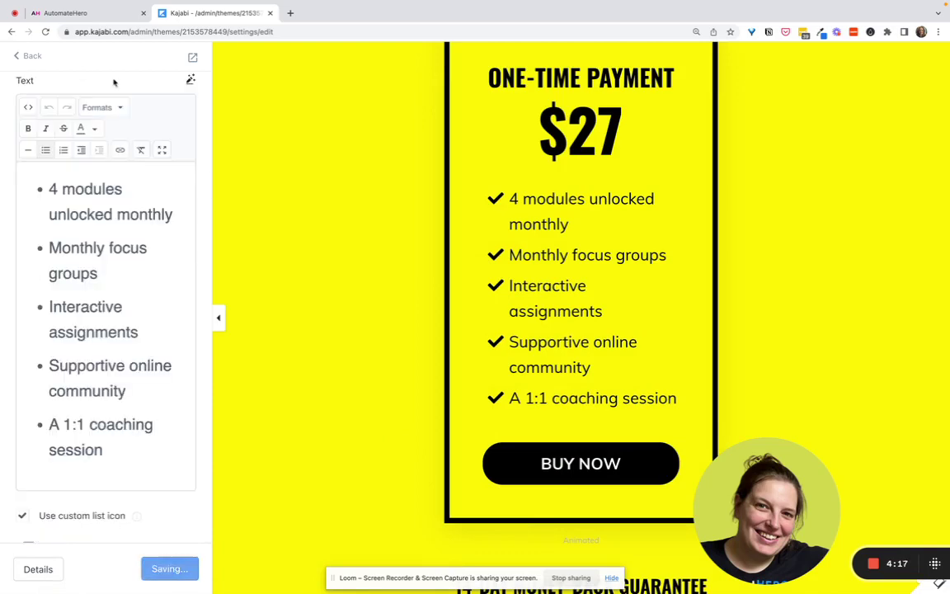
- Exit the editor and switch Countdown Hero Example Page 1 from Draft to Published
{"action": "left_click", "coordinate": [32, 56]}
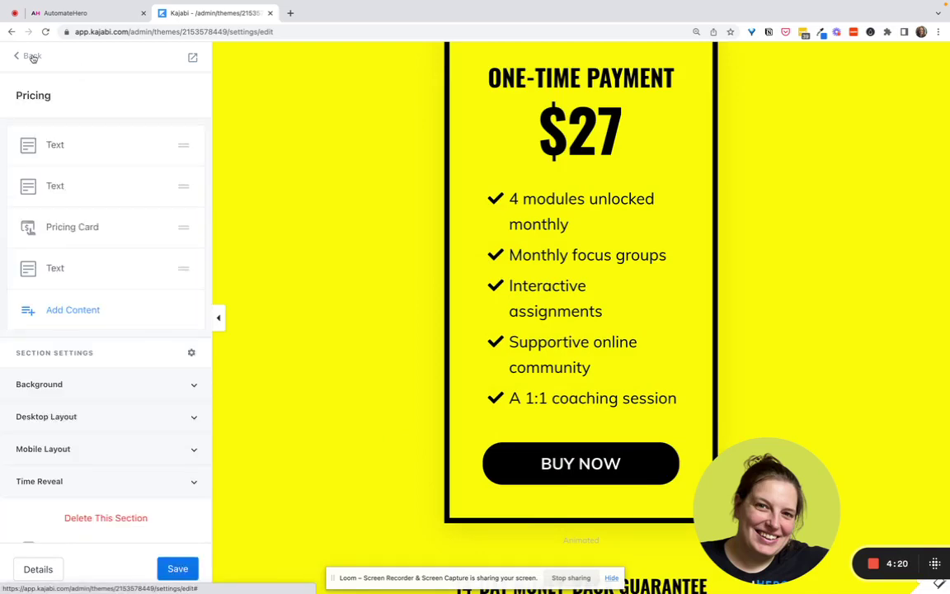
{"action": "left_click", "coordinate": [32, 56]}
{"action": "left_click", "coordinate": [32, 56]}
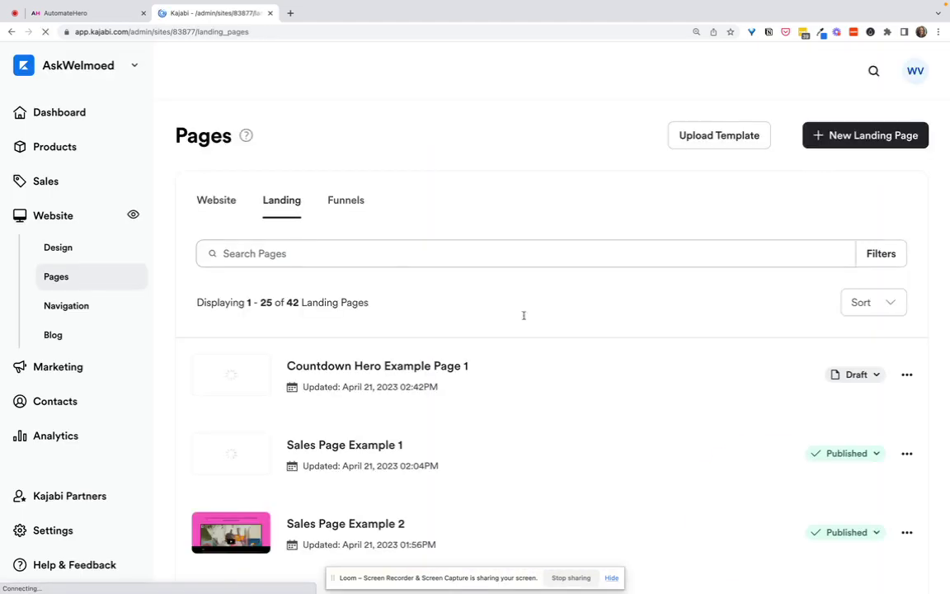
{"action": "left_click", "coordinate": [875, 374]}
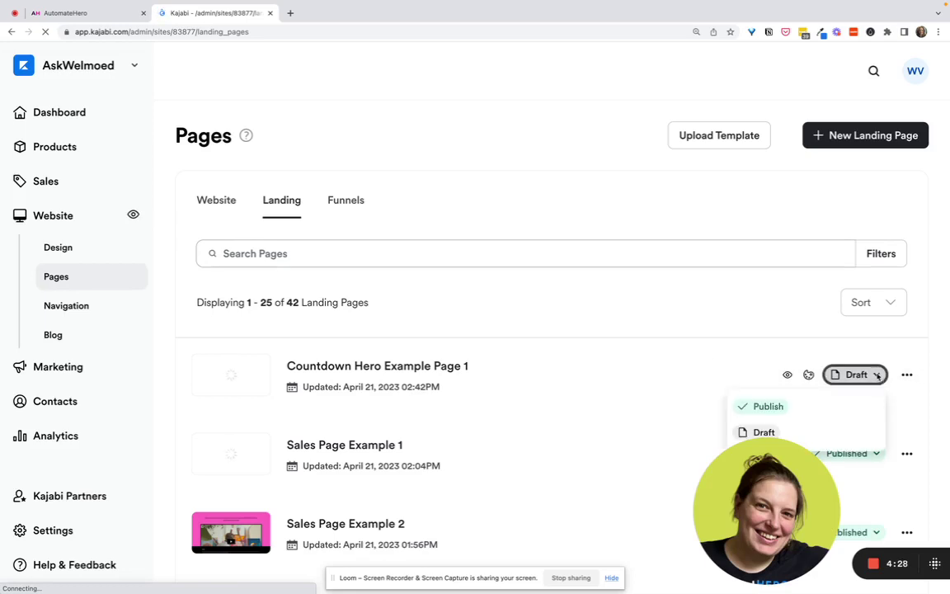
{"action": "left_click", "coordinate": [815, 410]}
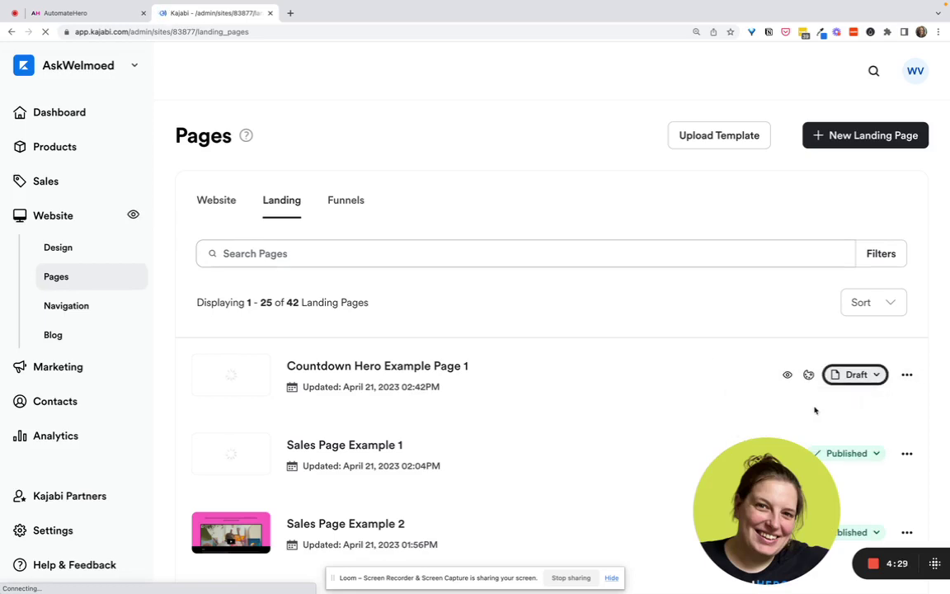
- Duplicate Countdown Hero Example Page 1 and open Edit details for the copy 'Countdown Hero Example Page 1 1'
{"action": "left_click", "coordinate": [907, 374]}
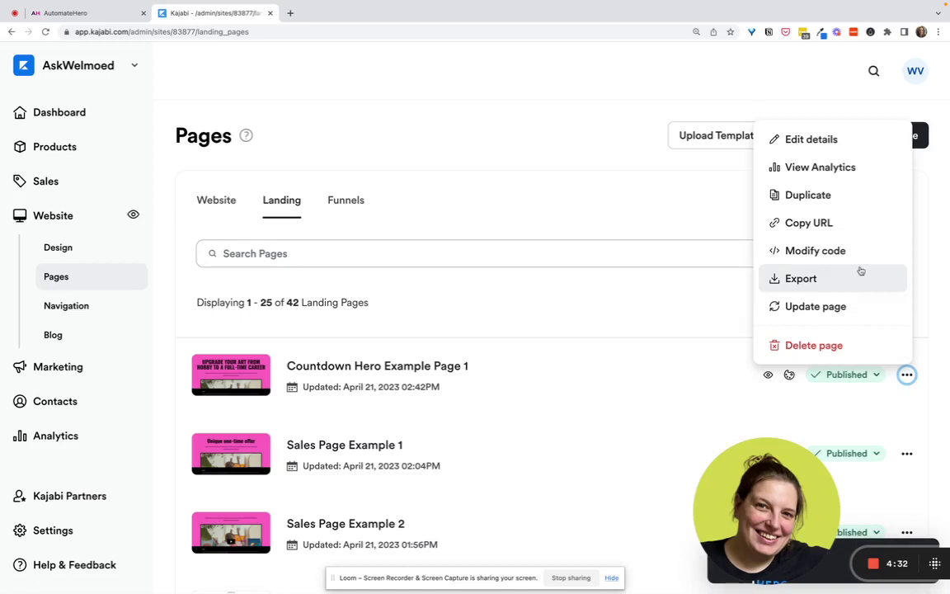
{"action": "left_click", "coordinate": [846, 197]}
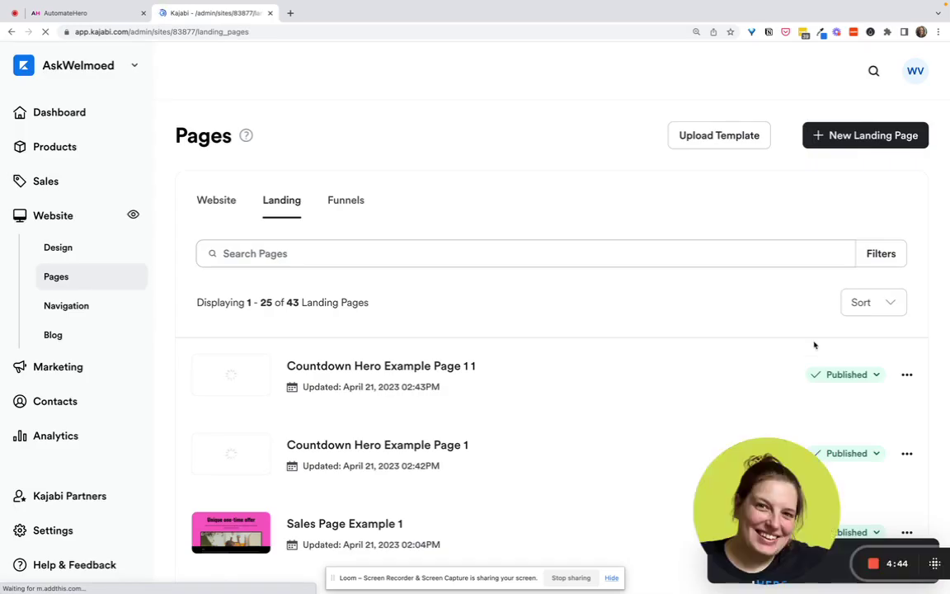
{"action": "left_click", "coordinate": [906, 375]}
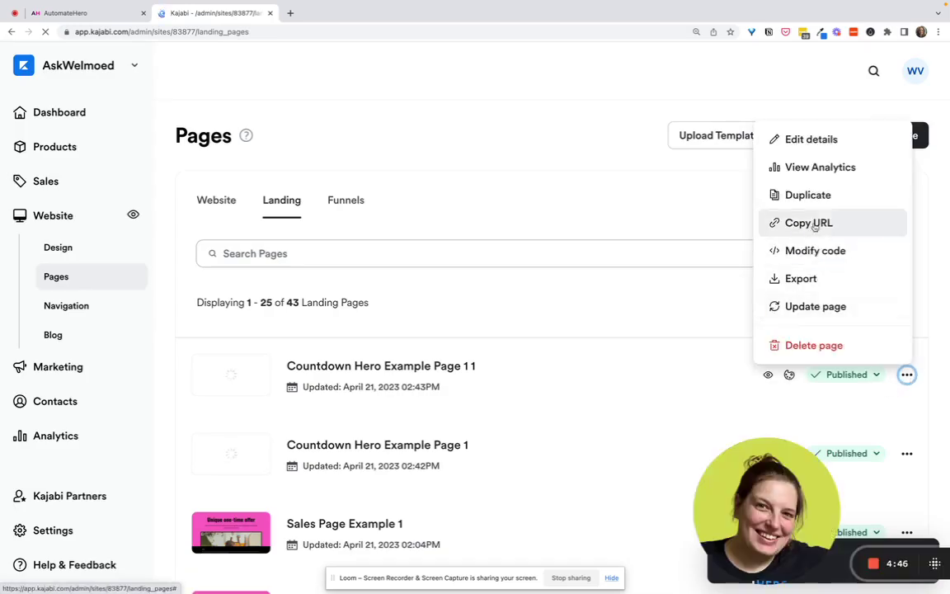
{"action": "left_click", "coordinate": [810, 140]}
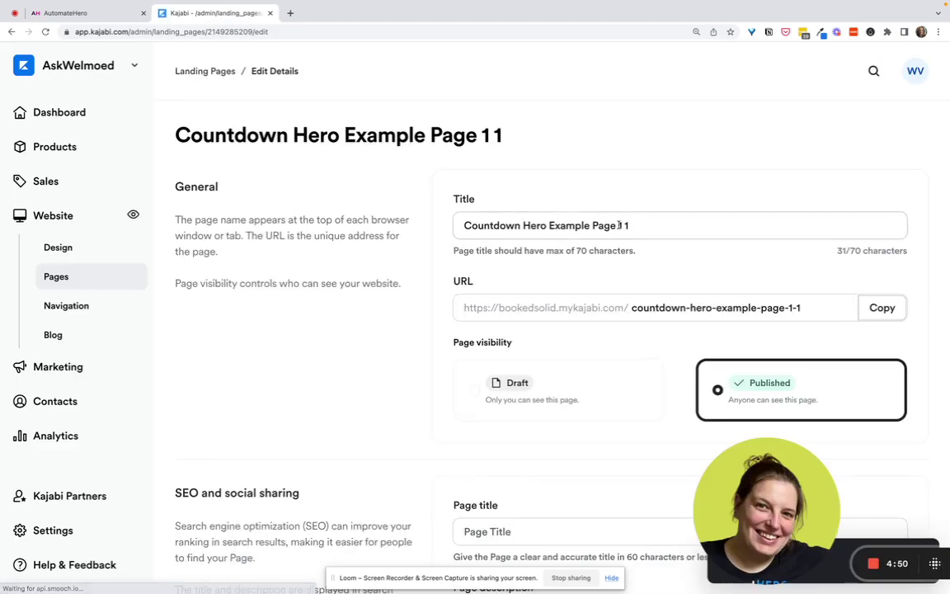
- Retitle the copy 'Countdown Hero Example Page 2', set slug countdown-hero-example-deadline-expired, and save
{"action": "left_click_drag", "start_coordinate": [619, 225], "coordinate": [757, 226]}
{"action": "type", "text": "2"}
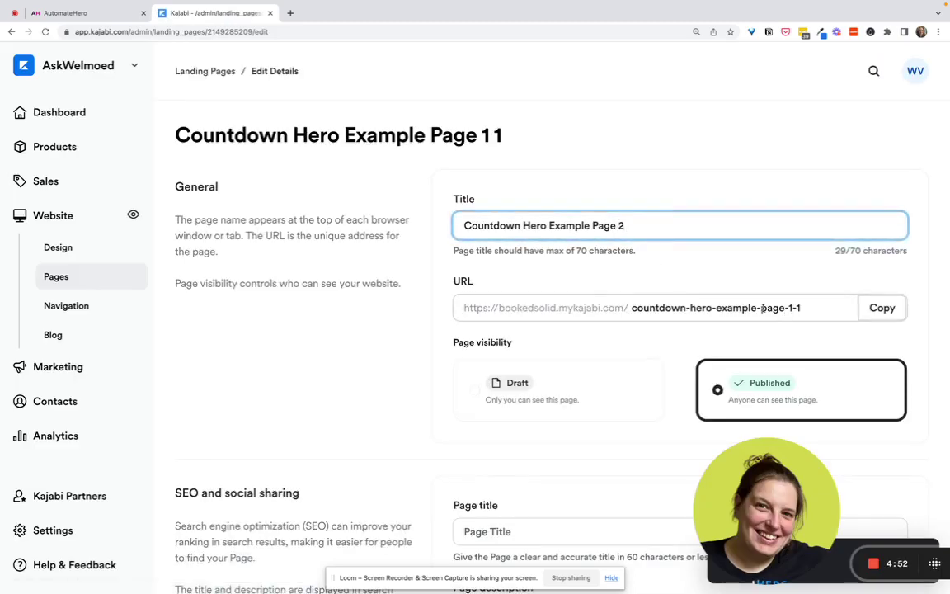
{"action": "left_click_drag", "start_coordinate": [760, 307], "coordinate": [801, 308]}
{"action": "type", "text": "deadline"}
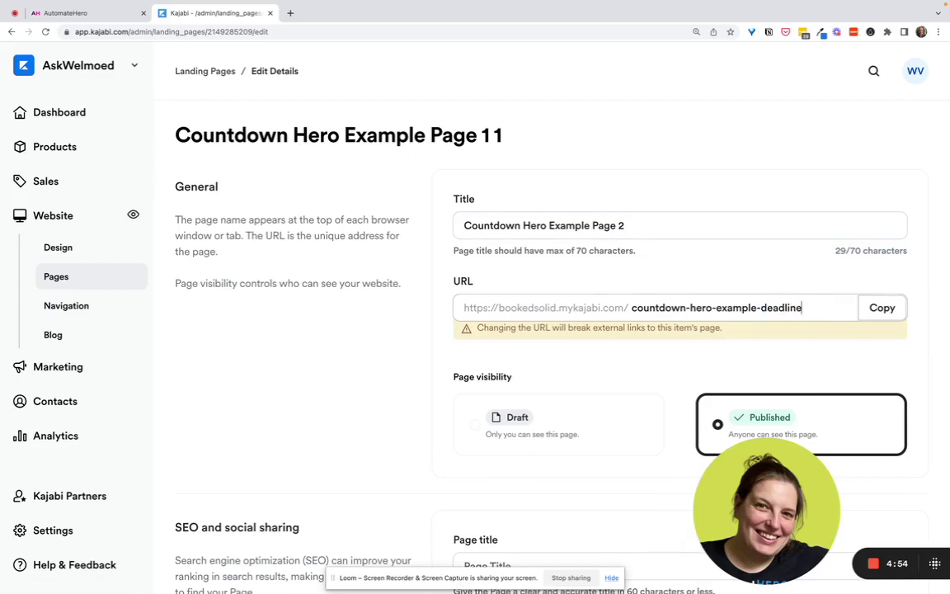
{"action": "type", "text": "-expired"}
{"action": "scroll", "coordinate": [880, 360], "scroll_direction": "down", "scroll_amount": 5}
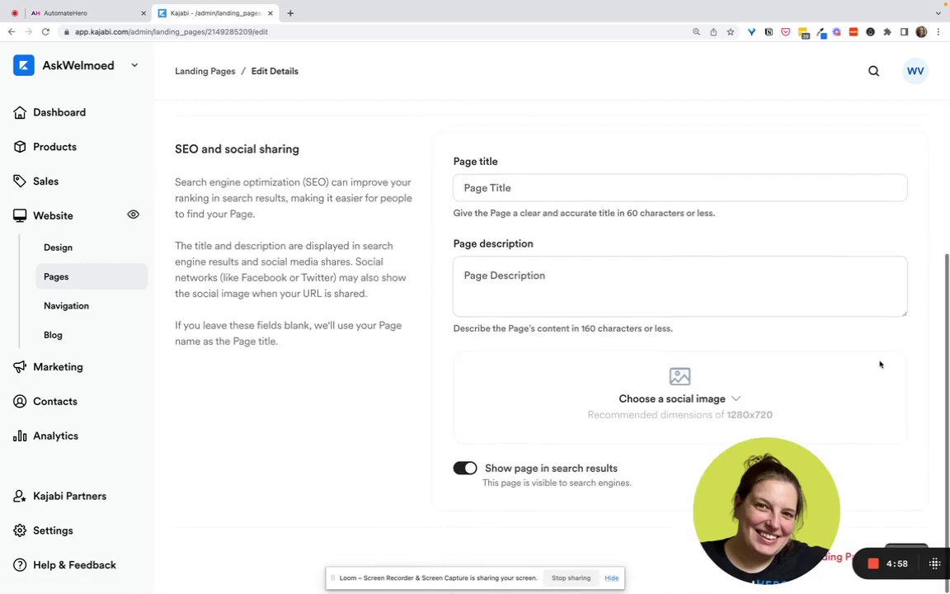
{"action": "left_click_drag", "start_coordinate": [795, 511], "coordinate": [180, 507]}
{"action": "left_click", "coordinate": [907, 559]}
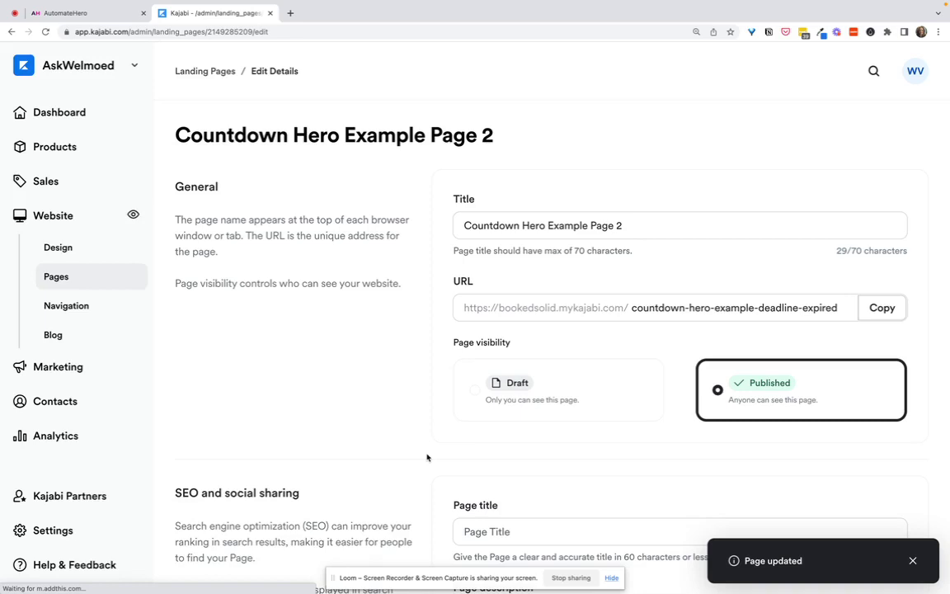
- Open the copied Countdown Hero page in the editor and scroll to its ONE-TIME PAYMENT $27 card
{"action": "left_click", "coordinate": [198, 71]}
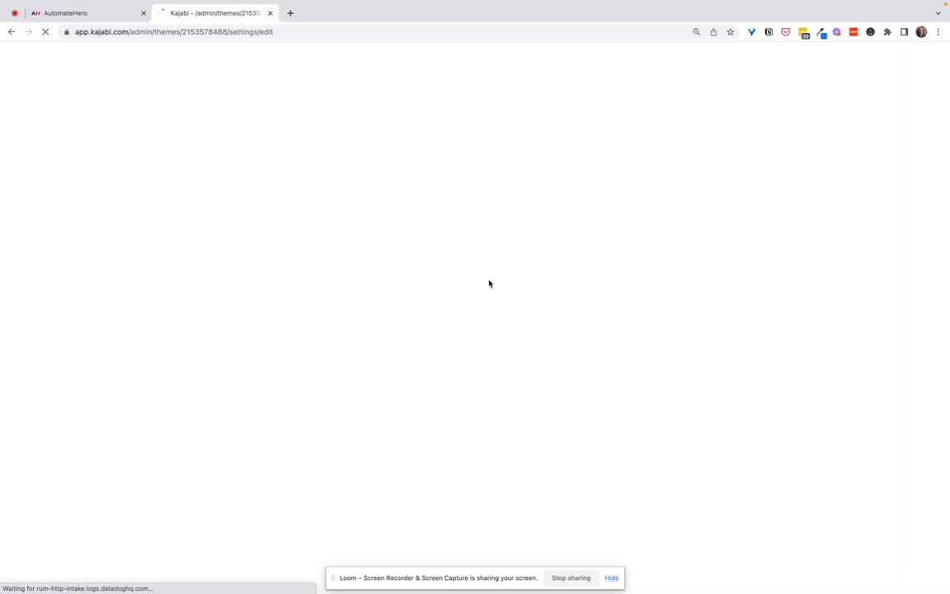
{"action": "scroll", "coordinate": [498, 409], "scroll_direction": "down", "scroll_amount": 2}
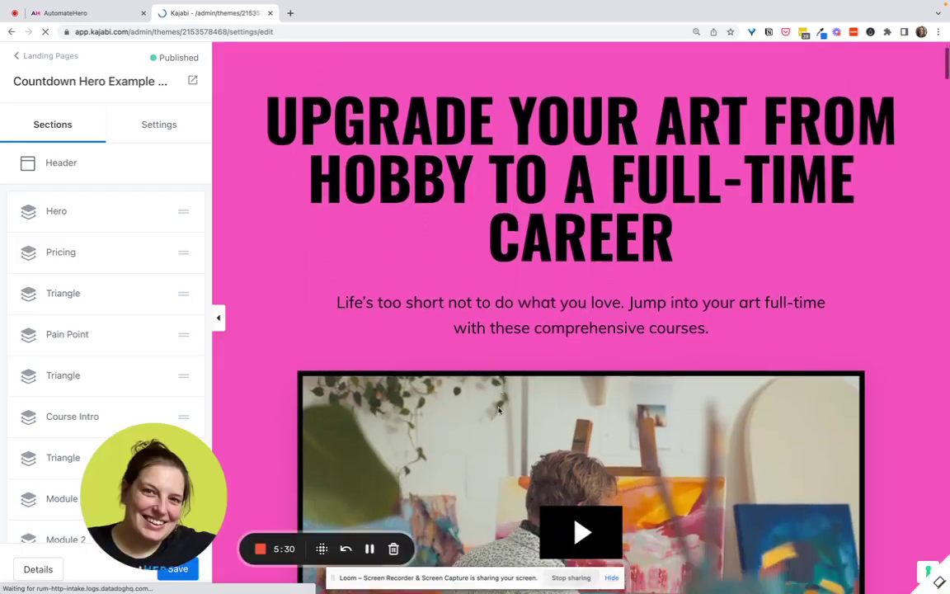
{"action": "scroll", "coordinate": [498, 409], "scroll_direction": "down", "scroll_amount": 13}
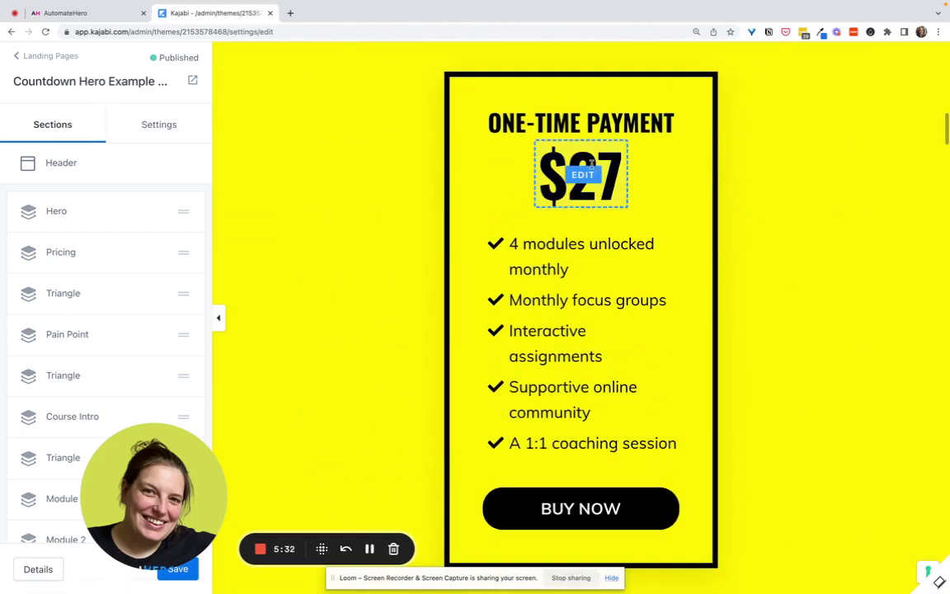
- Change the copy's pricing card price from $27 to $67
{"action": "left_click", "coordinate": [591, 163]}
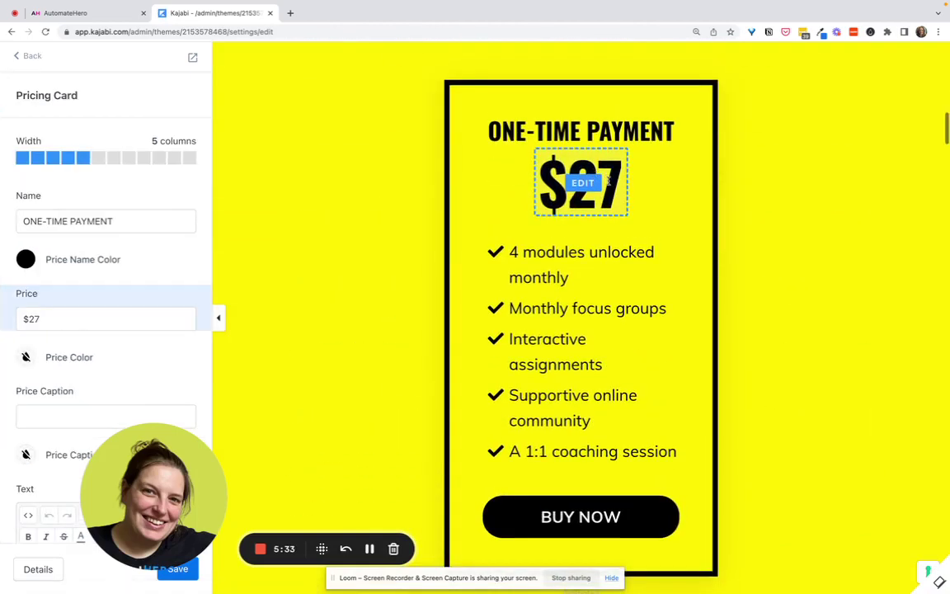
{"action": "left_click", "coordinate": [38, 319]}
{"action": "type", "text": "67"}
{"action": "scroll", "coordinate": [39, 321], "scroll_direction": "down", "scroll_amount": 12}
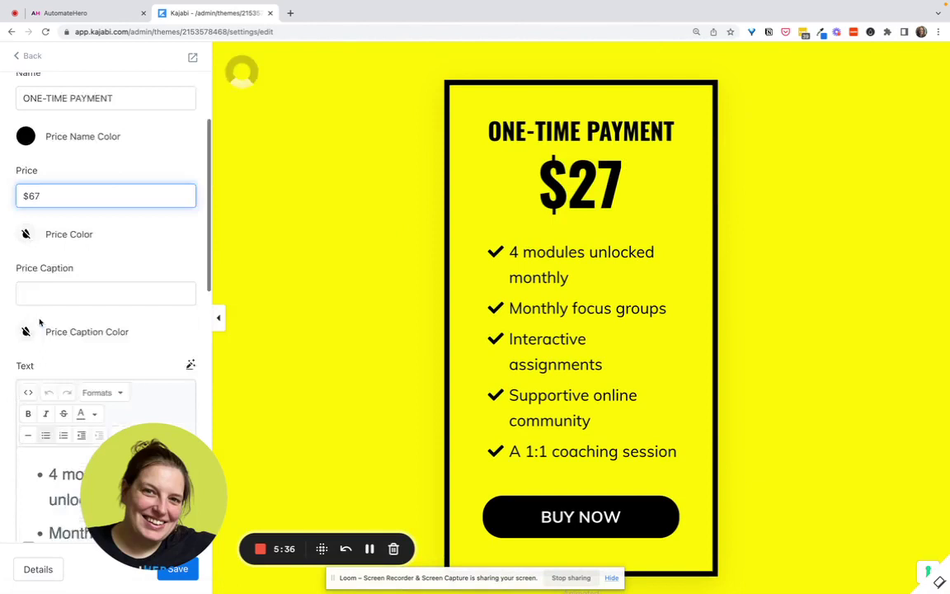
{"action": "scroll", "coordinate": [39, 322], "scroll_direction": "down", "scroll_amount": 3}
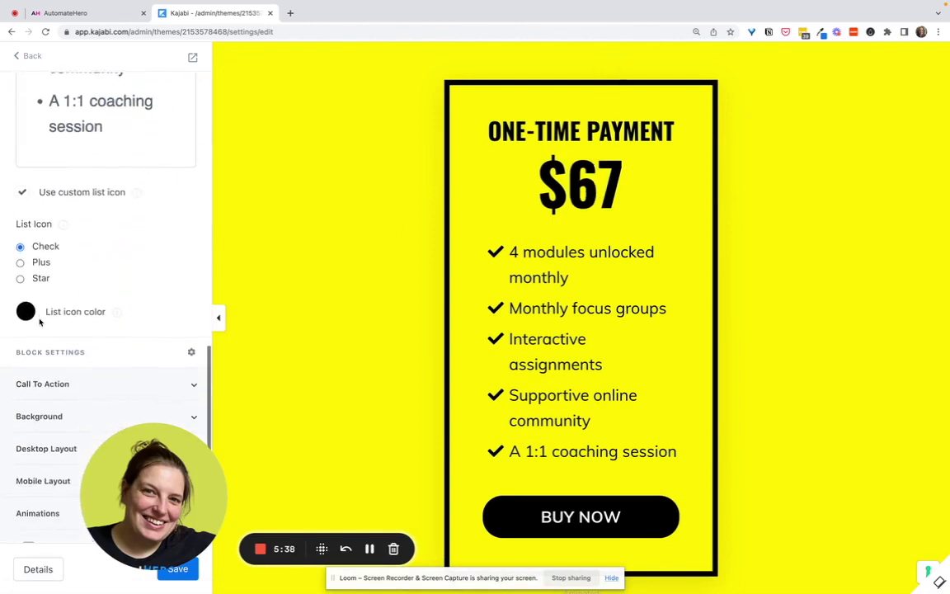
{"action": "scroll", "coordinate": [38, 322], "scroll_direction": "down", "scroll_amount": 1}
{"action": "scroll", "coordinate": [40, 322], "scroll_direction": "down", "scroll_amount": 2}
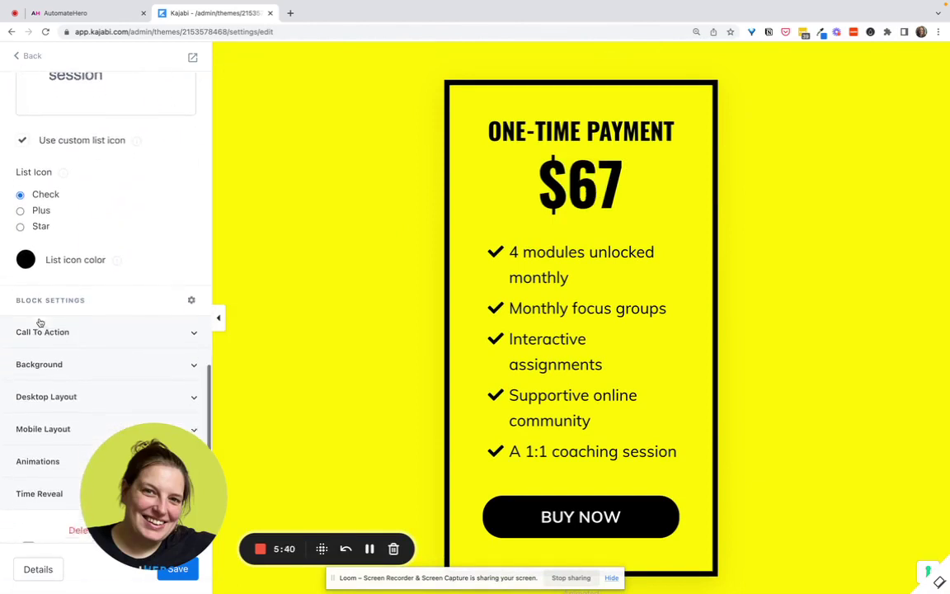
- Link the BUY NOW button to Example Limited Time Offer 2 and save the page
{"action": "left_click", "coordinate": [516, 517]}
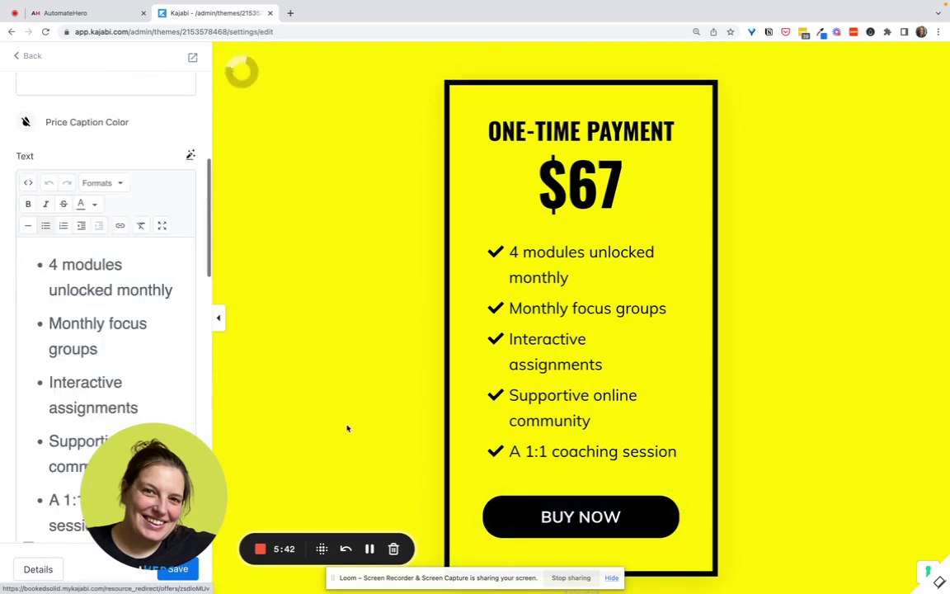
{"action": "scroll", "coordinate": [157, 356], "scroll_direction": "down", "scroll_amount": 12}
{"action": "scroll", "coordinate": [159, 360], "scroll_direction": "down", "scroll_amount": 10}
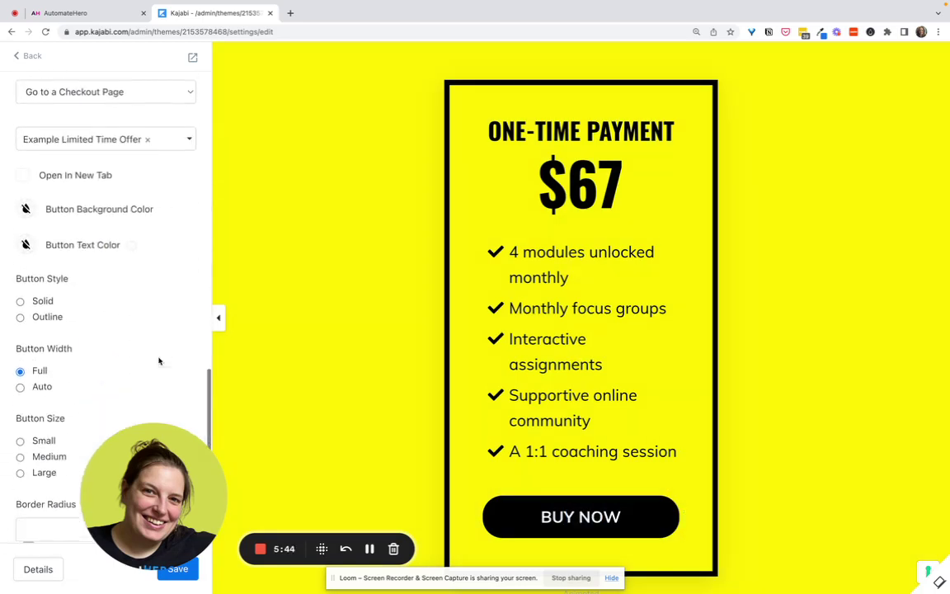
{"action": "left_click", "coordinate": [131, 132]}
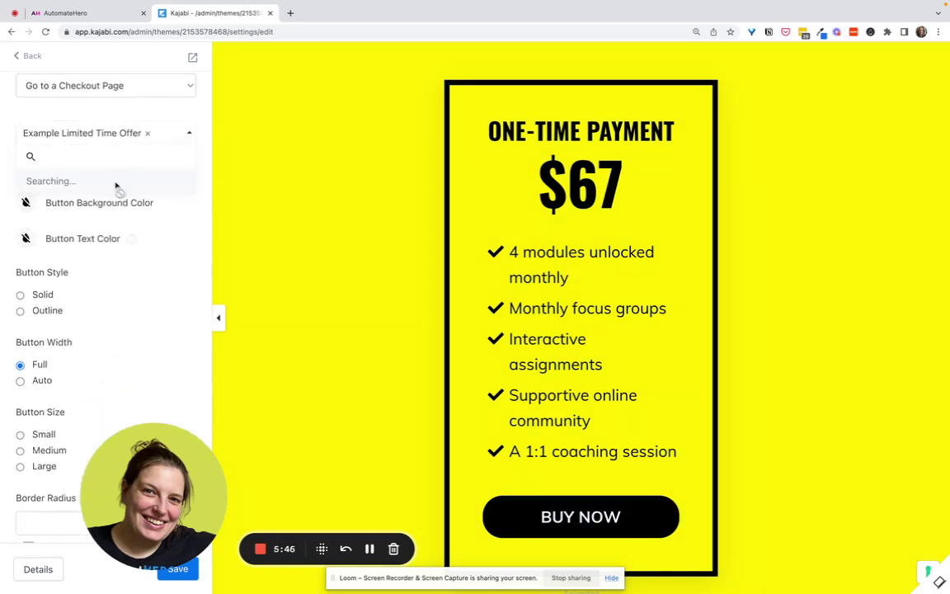
{"action": "left_click", "coordinate": [46, 177]}
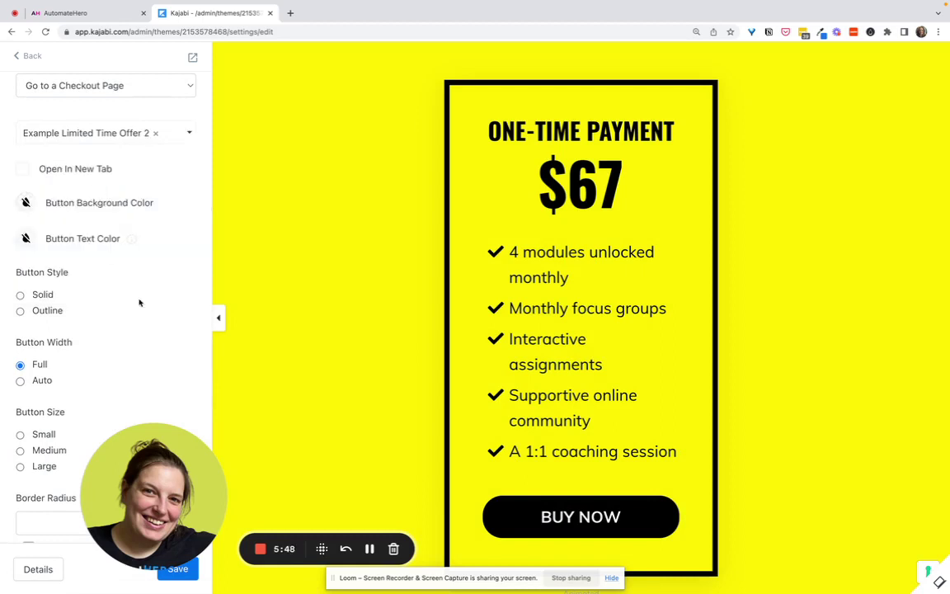
{"action": "scroll", "coordinate": [139, 302], "scroll_direction": "down", "scroll_amount": 3}
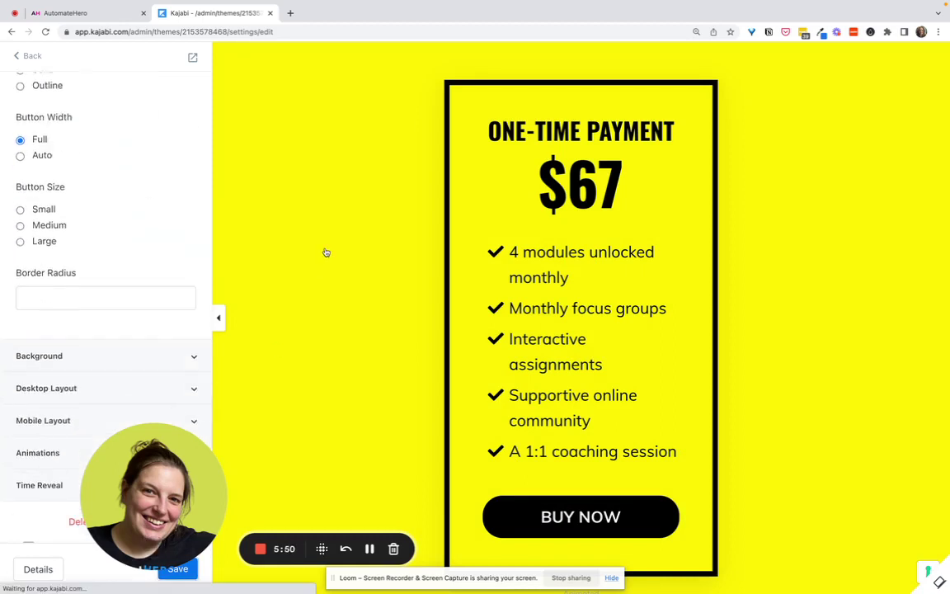
{"action": "scroll", "coordinate": [144, 242], "scroll_direction": "up", "scroll_amount": 3}
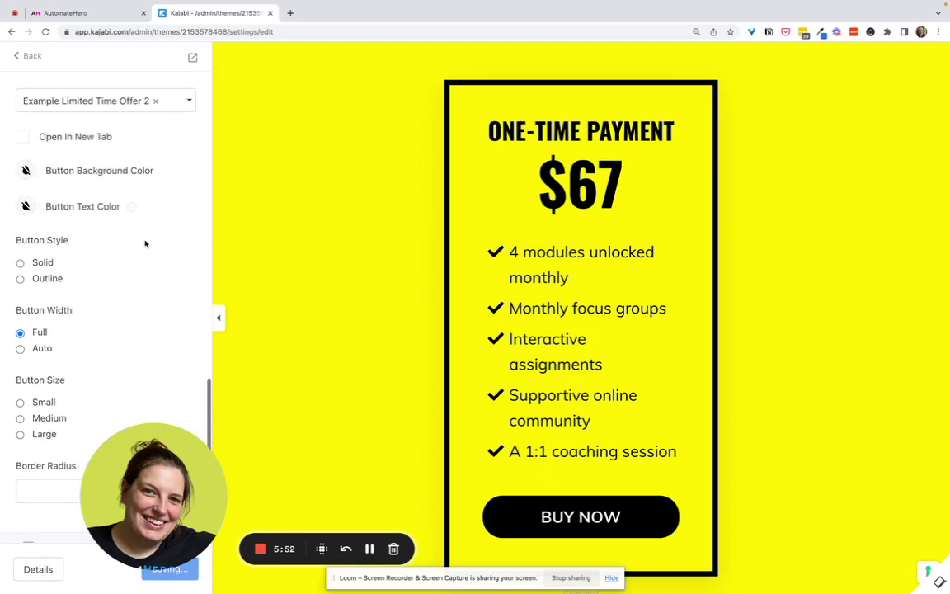
{"action": "scroll", "coordinate": [143, 182], "scroll_direction": "up", "scroll_amount": 1}
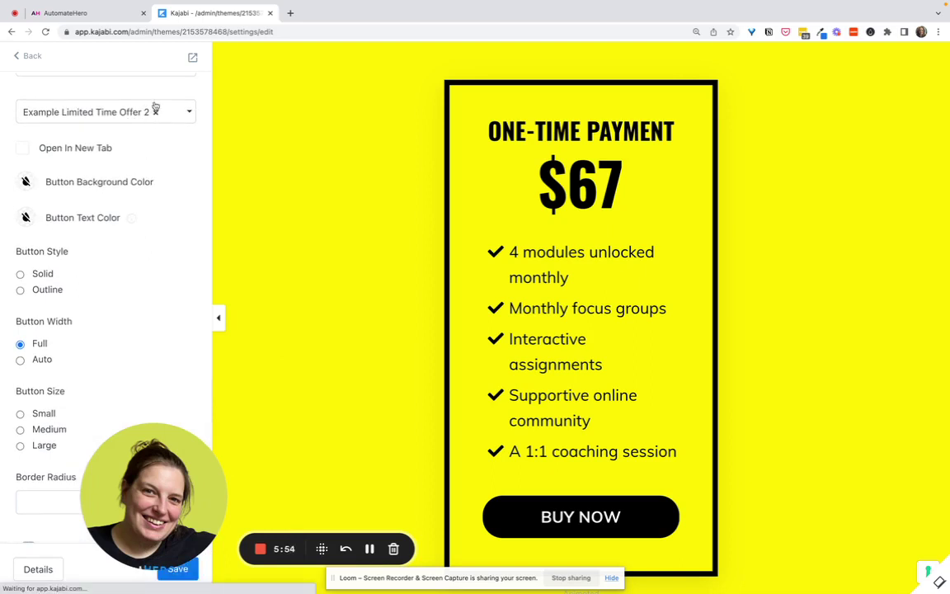
{"action": "left_click", "coordinate": [191, 579]}
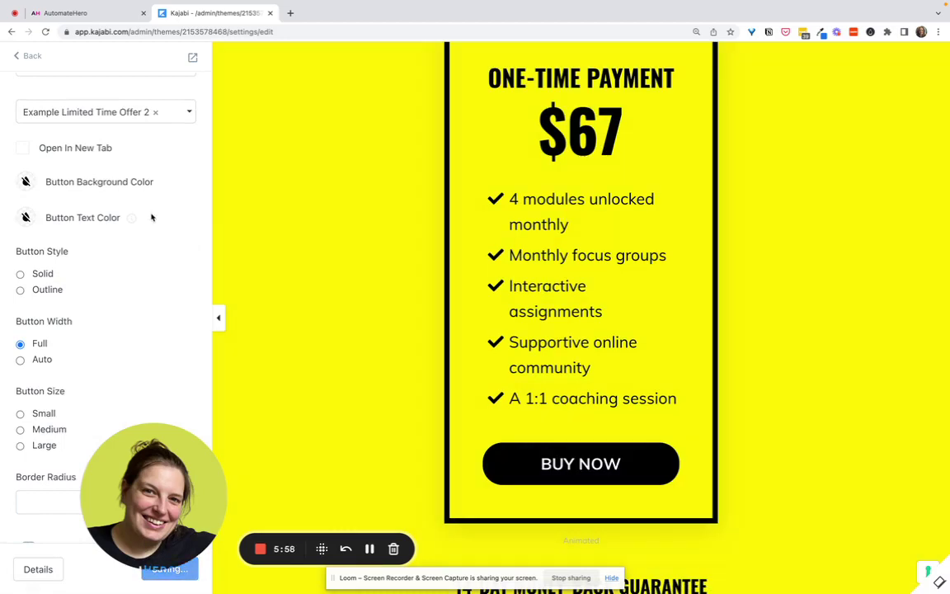
{"action": "scroll", "coordinate": [148, 213], "scroll_direction": "up", "scroll_amount": 10}
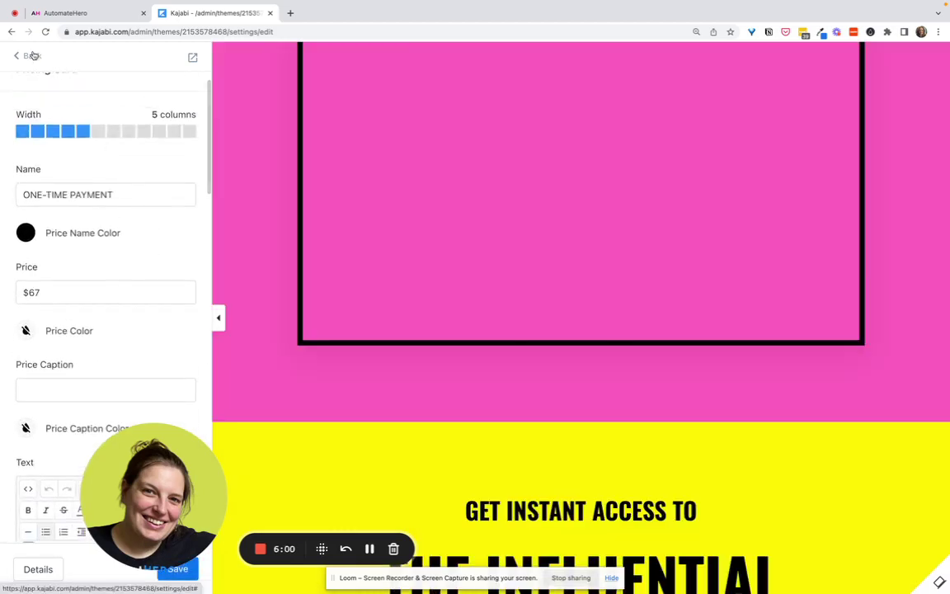
- Exit to the landing pages list and return to AutomateHero's Create Countdown Hero form
{"action": "left_click", "coordinate": [33, 56]}
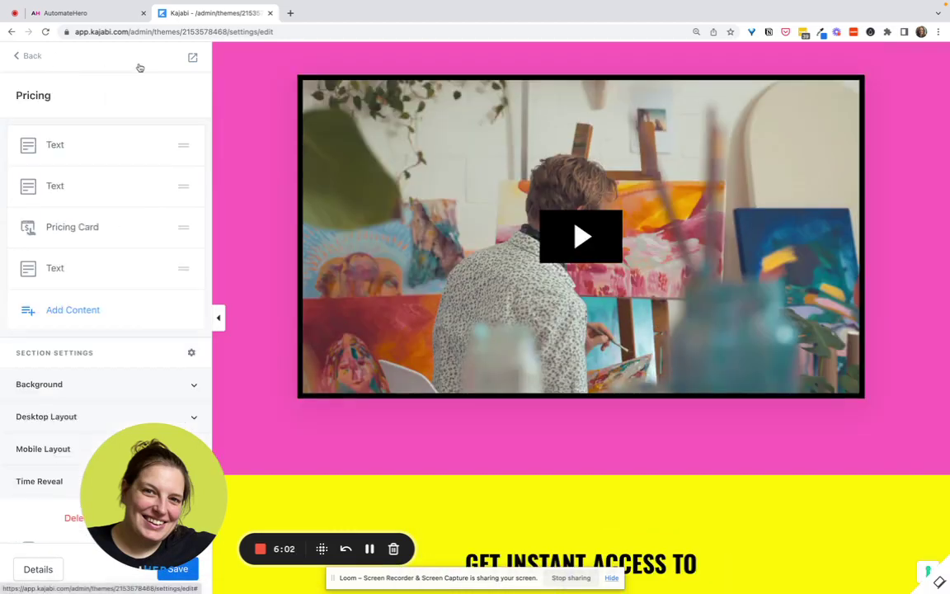
{"action": "left_click", "coordinate": [140, 67]}
{"action": "left_click", "coordinate": [67, 59]}
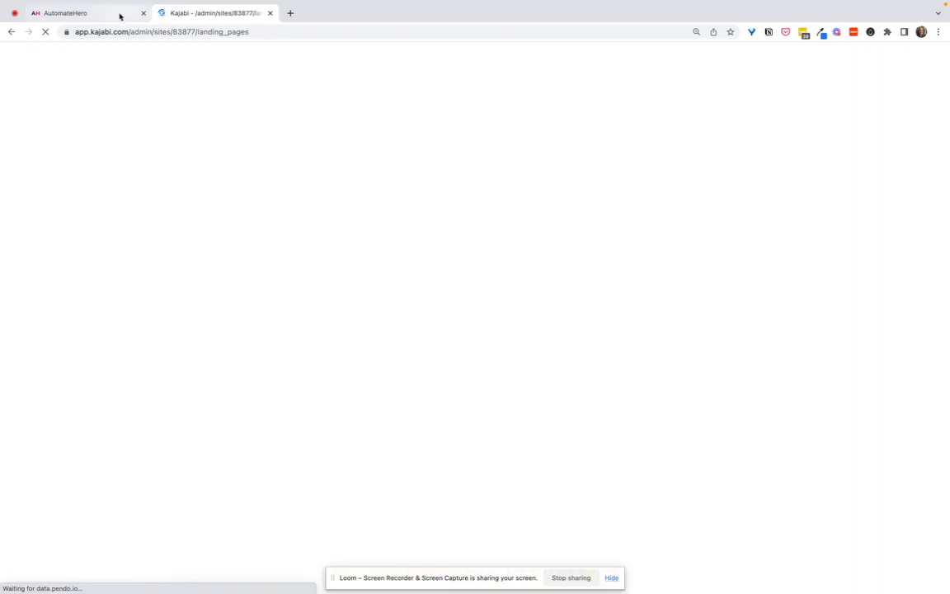
{"action": "left_click", "coordinate": [120, 14]}
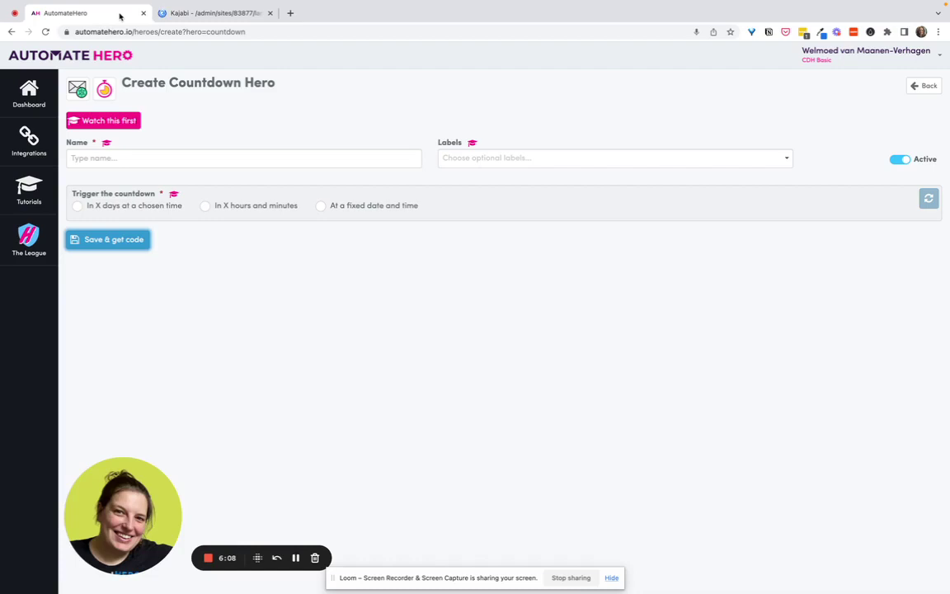
- Name the countdown '$27 offer - 15 min timer' and set it to trigger in 0 hours 15 minutes
{"action": "left_click", "coordinate": [142, 151]}
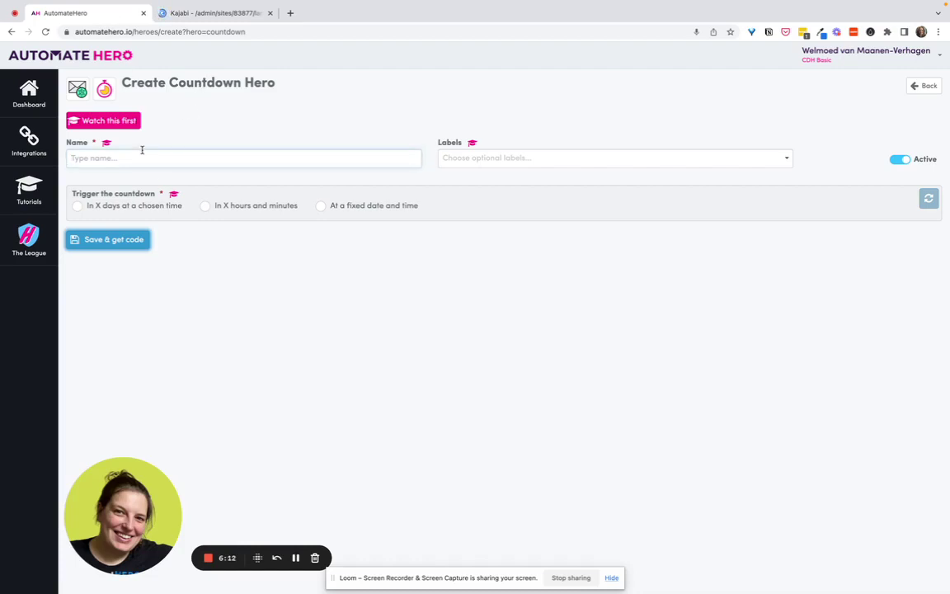
{"action": "type", "text": "20"}
{"action": "key", "text": "BackSpace"}
{"action": "key", "text": "BackSpace"}
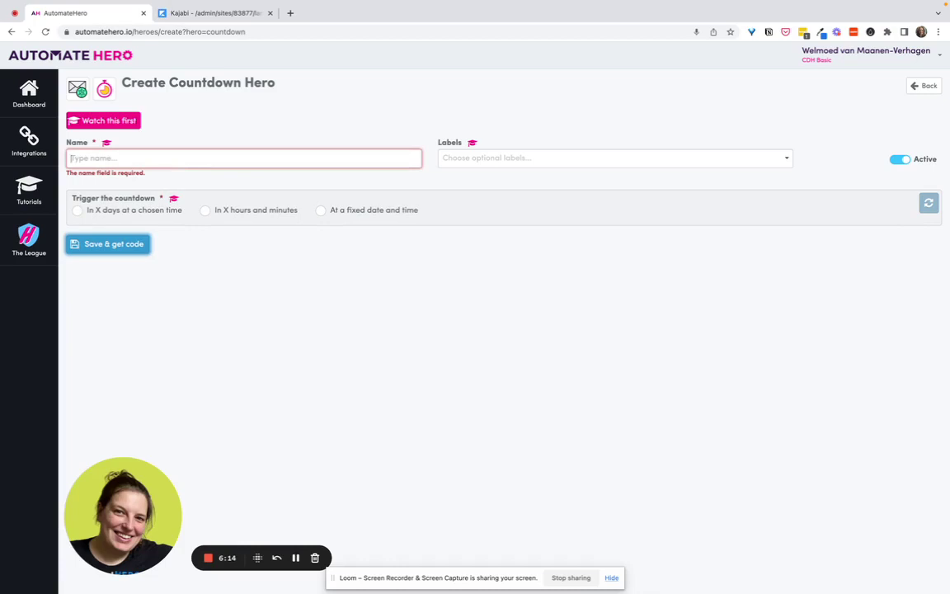
{"action": "type", "text": "$27 offer - 15 min timer"}
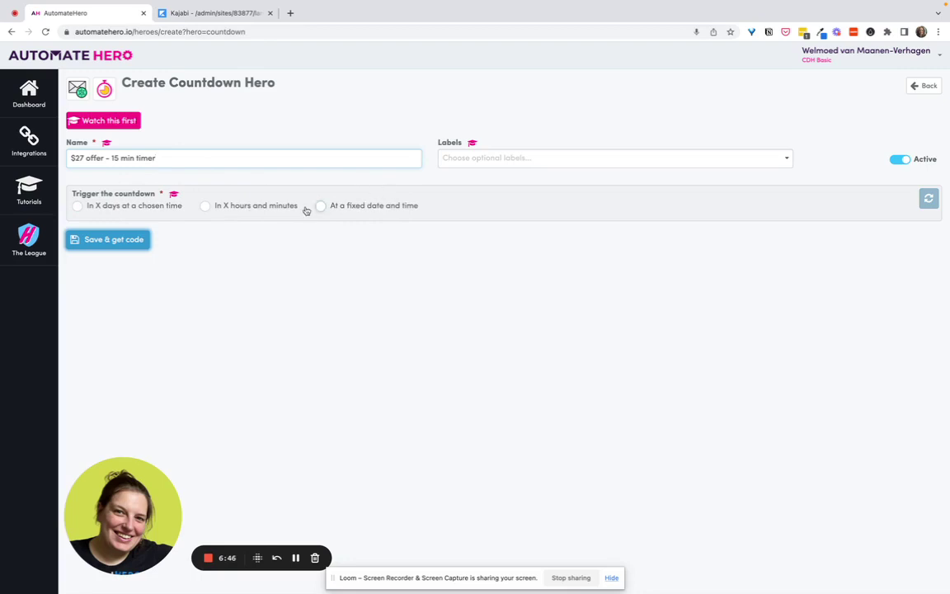
{"action": "left_click", "coordinate": [205, 208]}
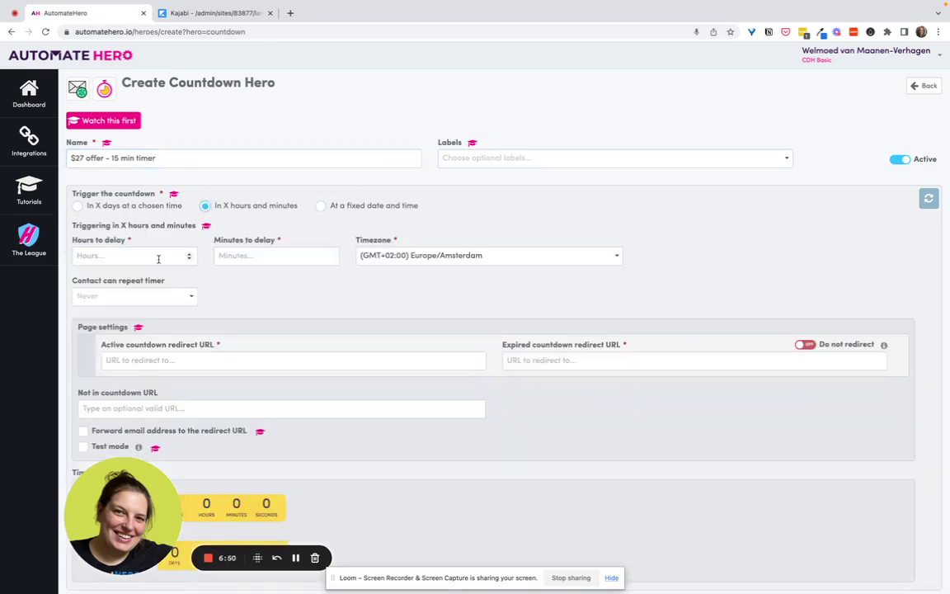
{"action": "type", "text": "0"}
{"action": "type", "text": "15"}
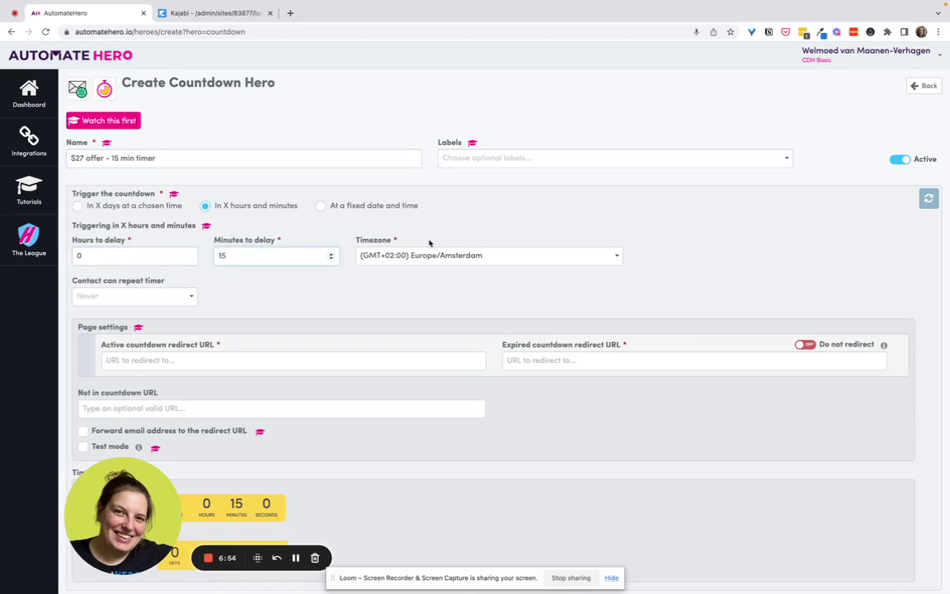
{"action": "scroll", "coordinate": [271, 297], "scroll_direction": "down", "scroll_amount": 1}
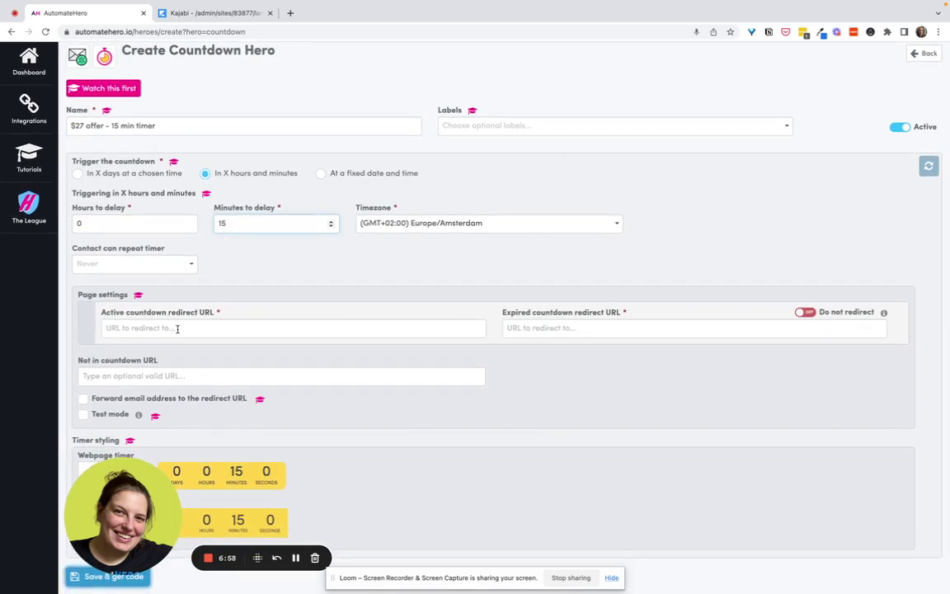
- Paste the Countdown Hero Example Page 1 URL from Kajabi into the active countdown redirect field
{"action": "left_click", "coordinate": [186, 11]}
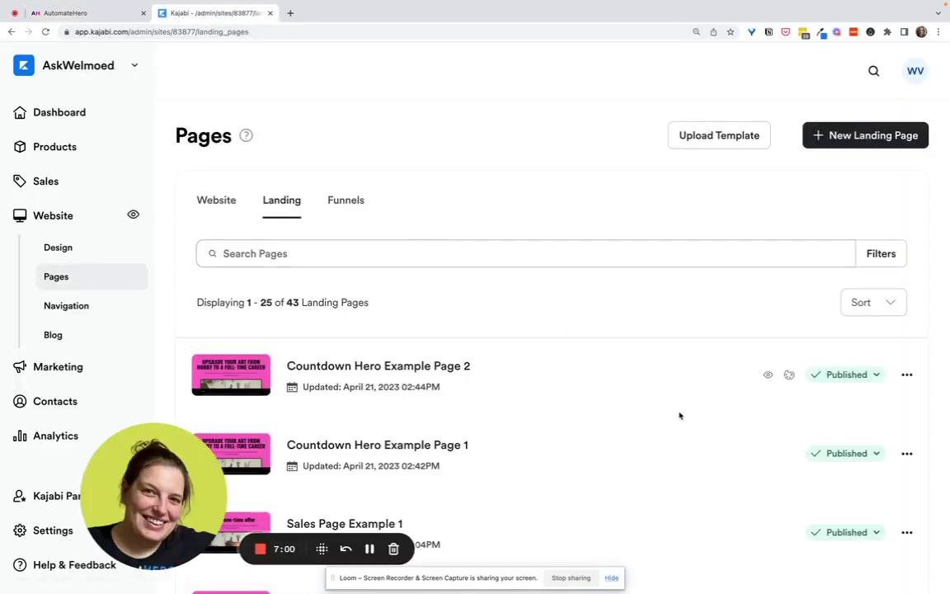
{"action": "left_click", "coordinate": [906, 453]}
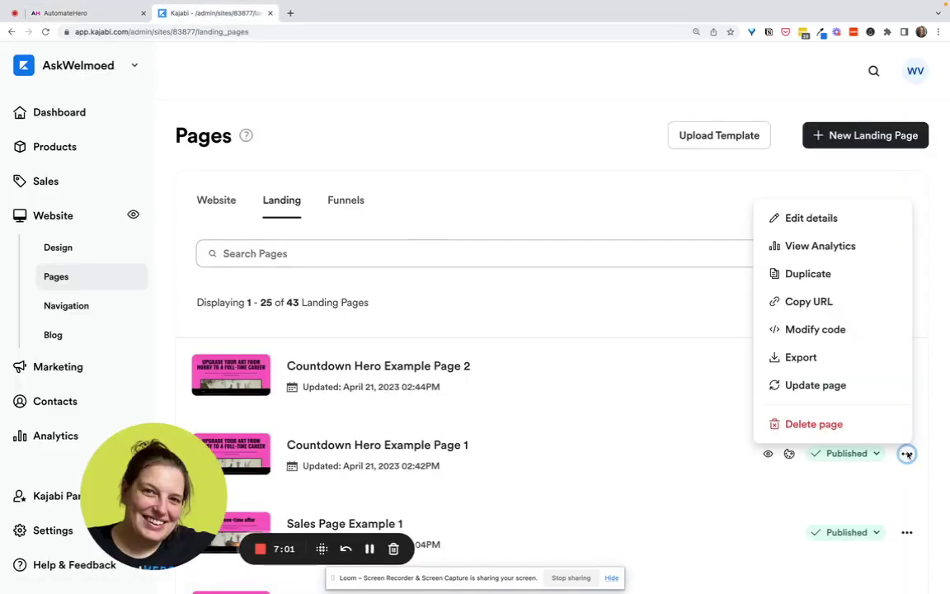
{"action": "left_click", "coordinate": [804, 301]}
{"action": "left_click", "coordinate": [112, 14]}
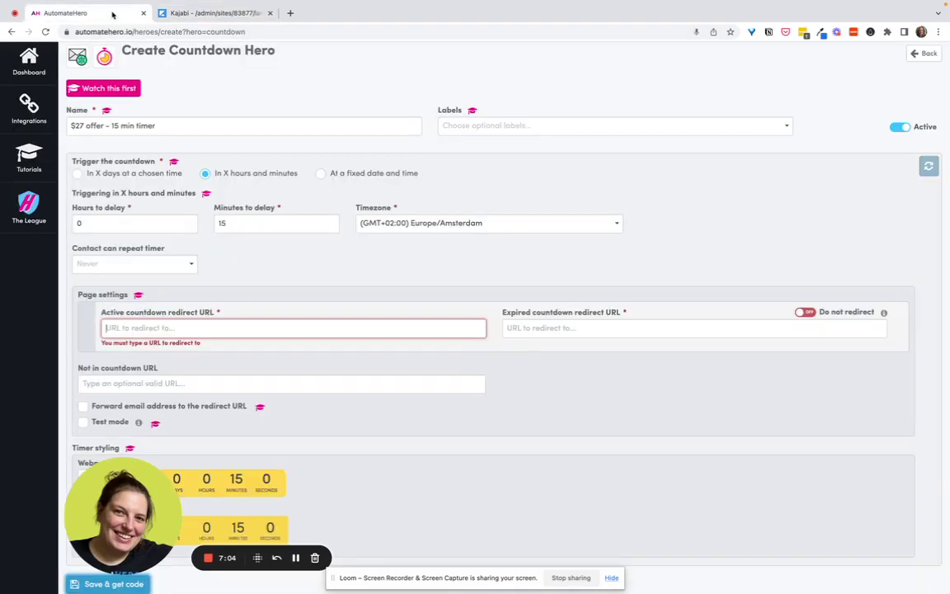
{"action": "left_click", "coordinate": [254, 328]}
{"action": "key", "text": "ctrl+v"}
{"action": "key", "text": "Tab"}
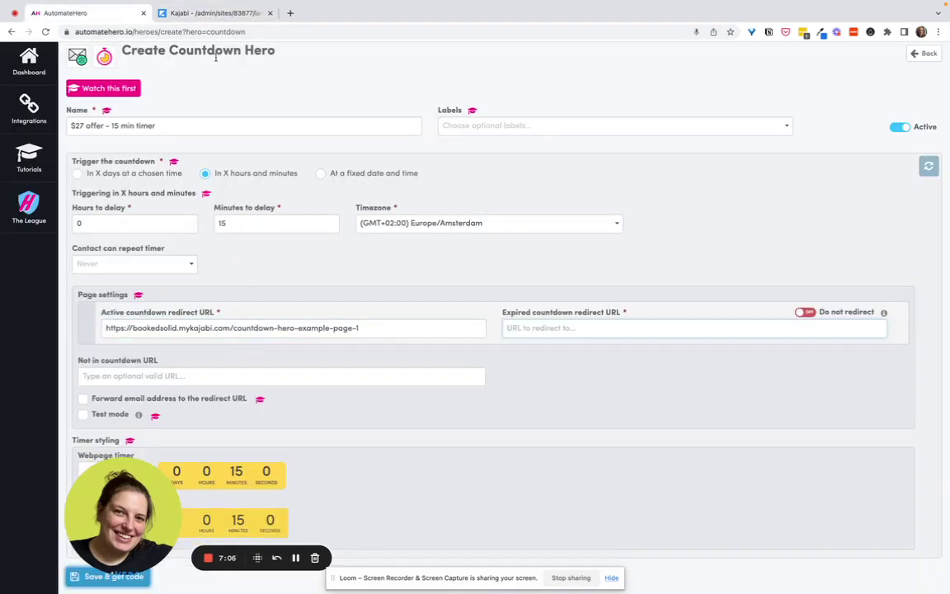
- Paste the countdown-hero-example-deadline-expired page URL into the expired countdown redirect field
{"action": "left_click", "coordinate": [186, 14]}
{"action": "left_click", "coordinate": [906, 375]}
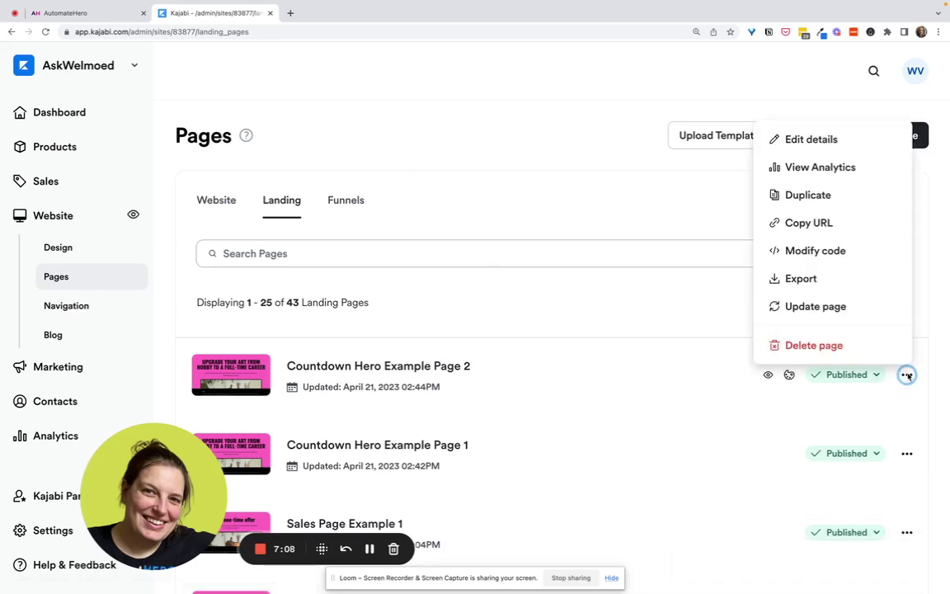
{"action": "left_click", "coordinate": [826, 224]}
{"action": "left_click", "coordinate": [87, 13]}
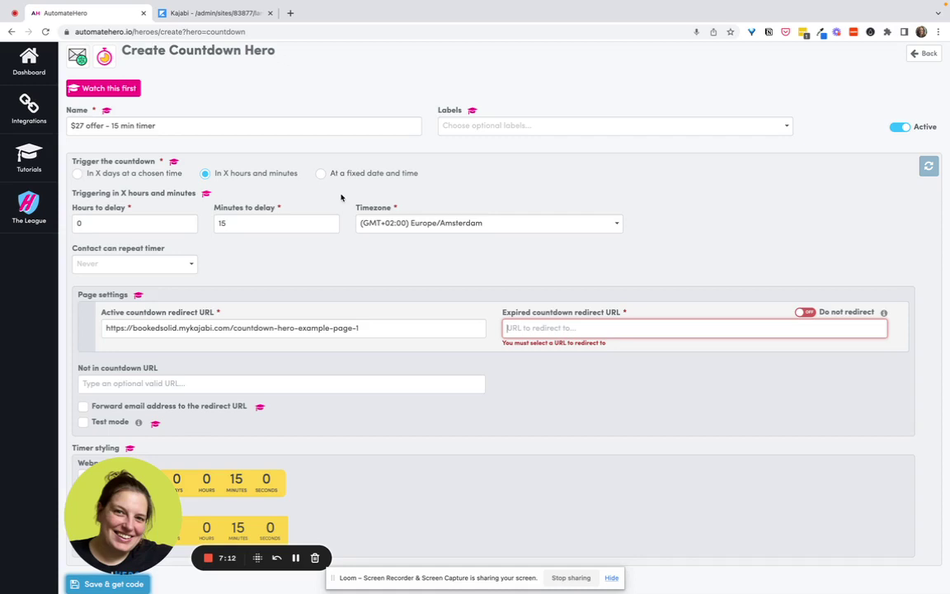
{"action": "left_click", "coordinate": [539, 327]}
{"action": "key", "text": "ctrl+v"}
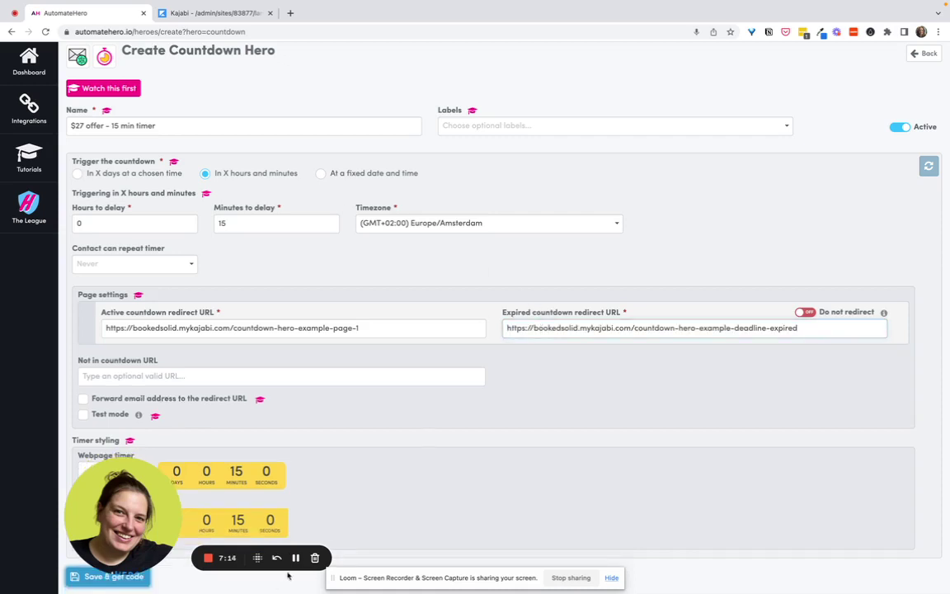
{"action": "left_click", "coordinate": [330, 464]}
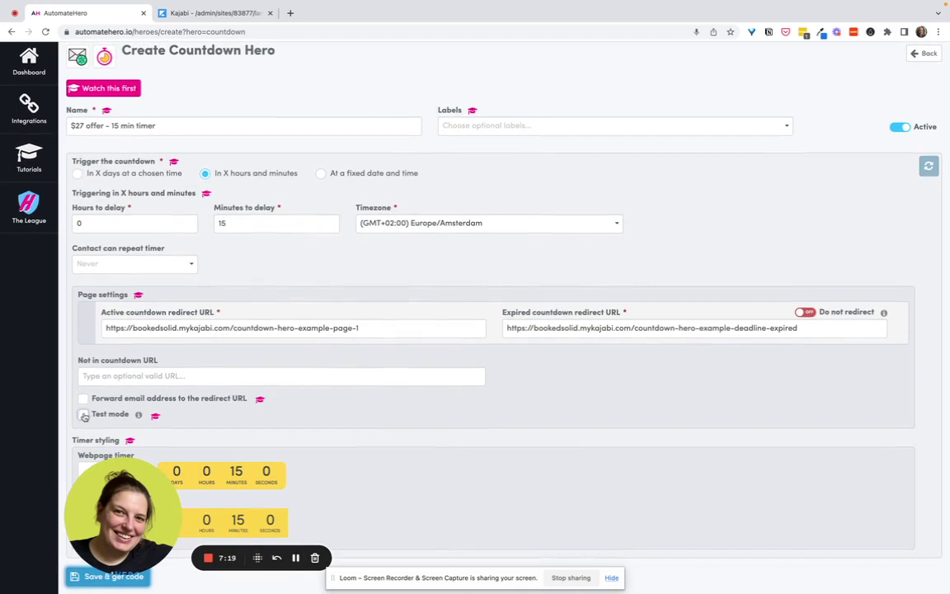
- Enable test mode and save the '$27 offer - 15 min timer' countdown with Save & get code
{"action": "left_click", "coordinate": [111, 416]}
{"action": "left_click_drag", "start_coordinate": [102, 513], "coordinate": [706, 511]}
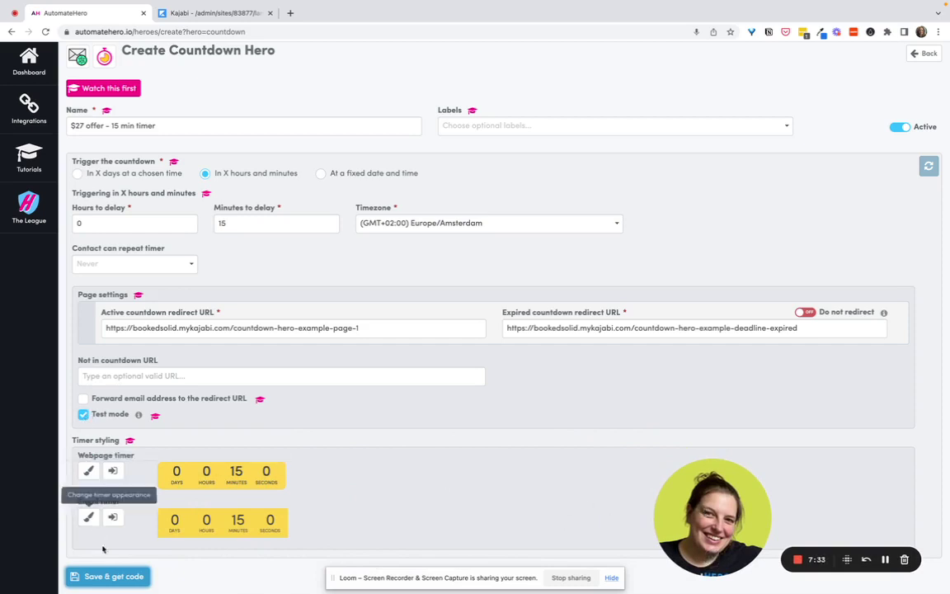
{"action": "left_click", "coordinate": [104, 577]}
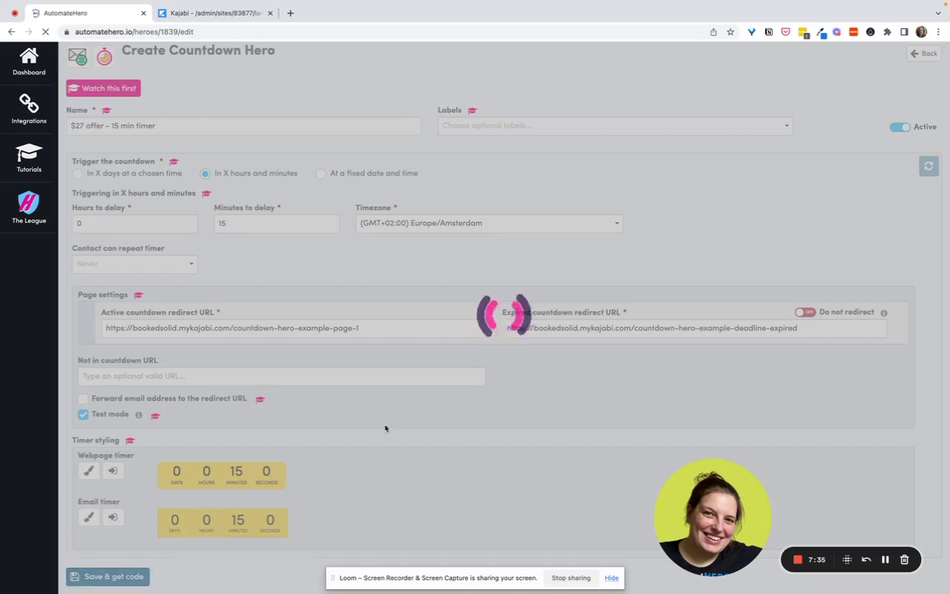
{"action": "scroll", "coordinate": [385, 428], "scroll_direction": "down", "scroll_amount": 2}
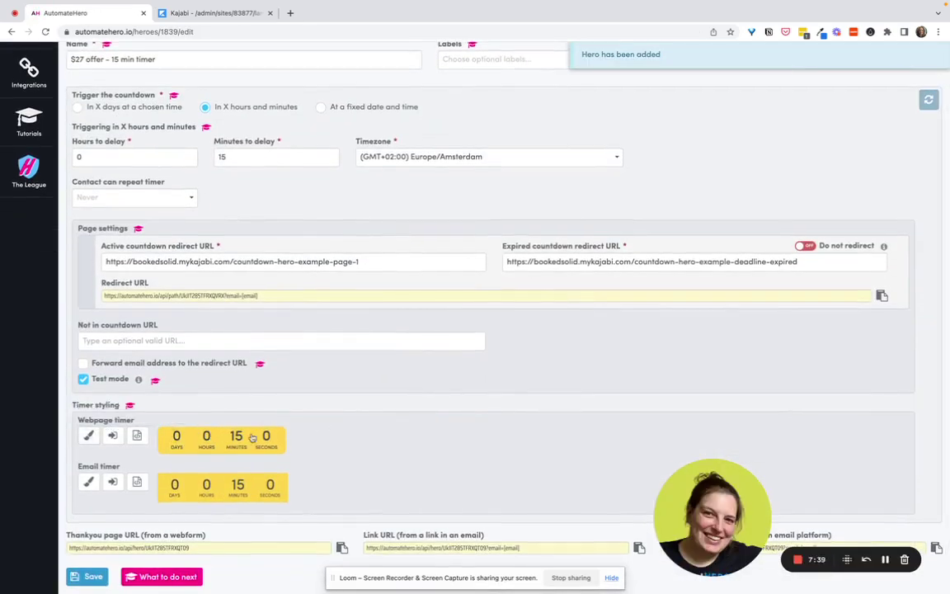
{"action": "left_click", "coordinate": [89, 435]}
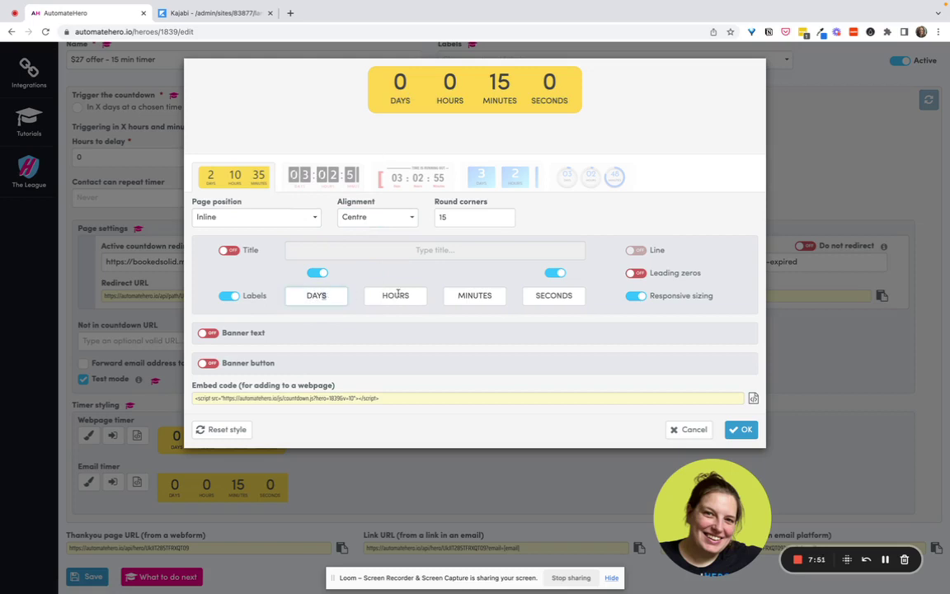
{"action": "left_click", "coordinate": [264, 216]}
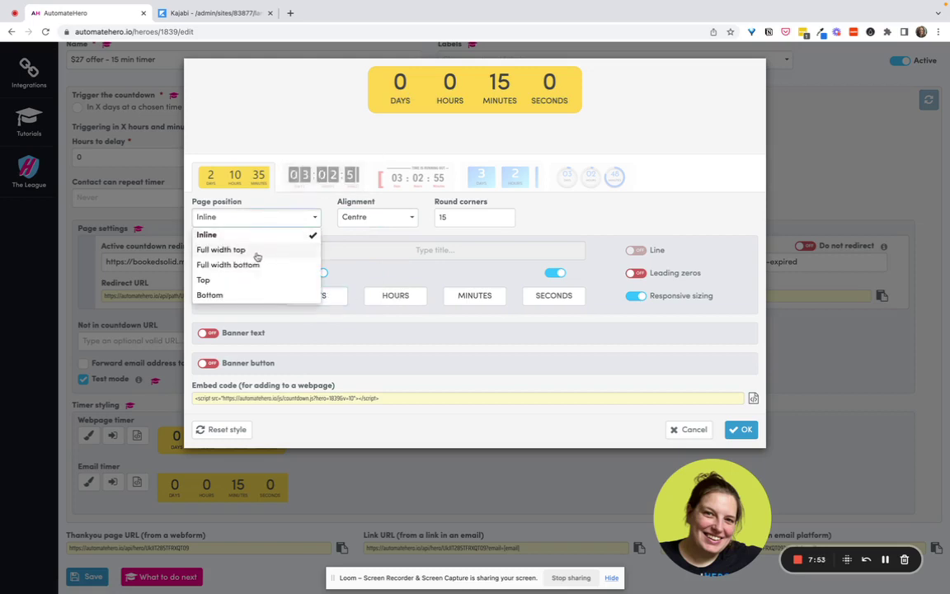
{"action": "left_click", "coordinate": [256, 250]}
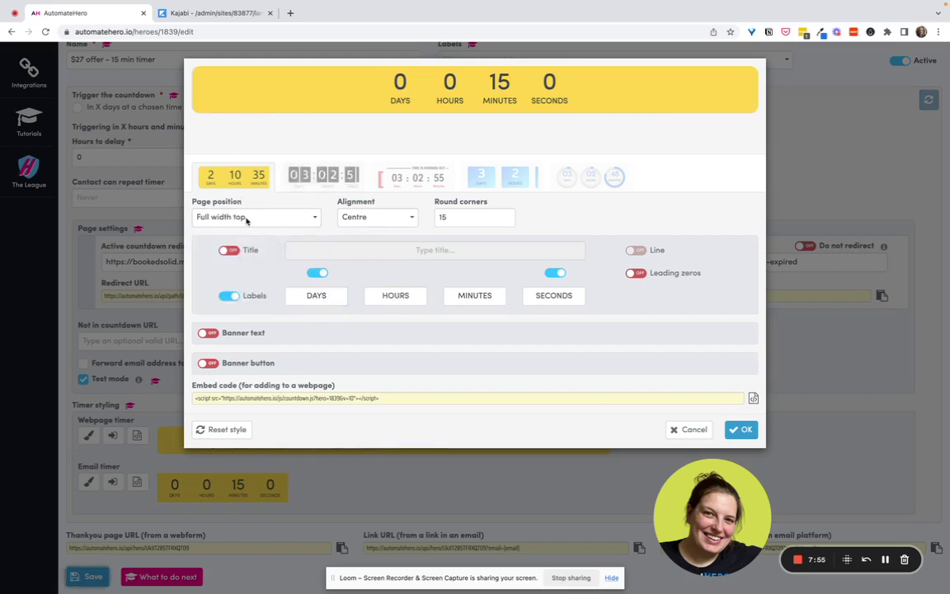
{"action": "left_click", "coordinate": [247, 217]}
{"action": "left_click", "coordinate": [240, 235]}
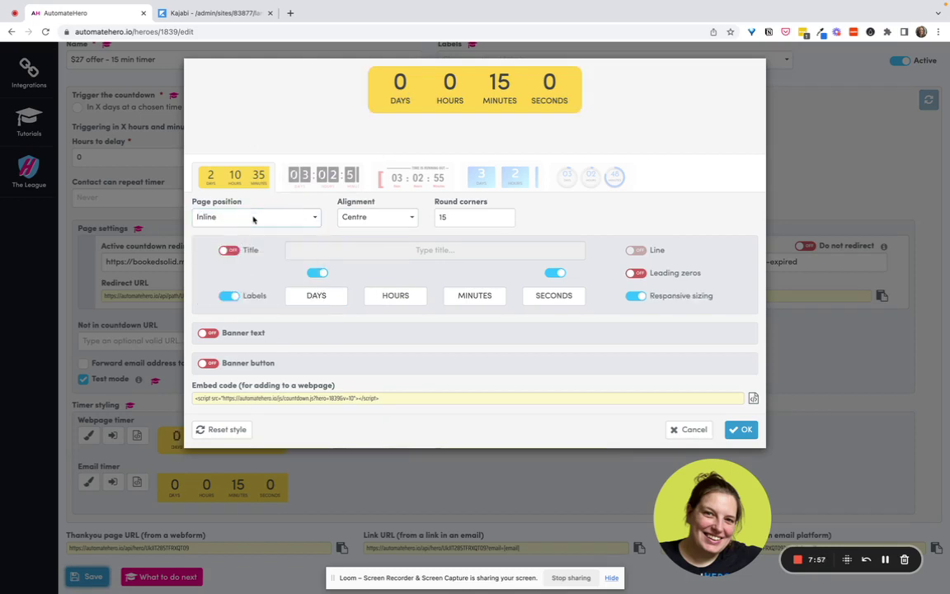
{"action": "left_click", "coordinate": [298, 221]}
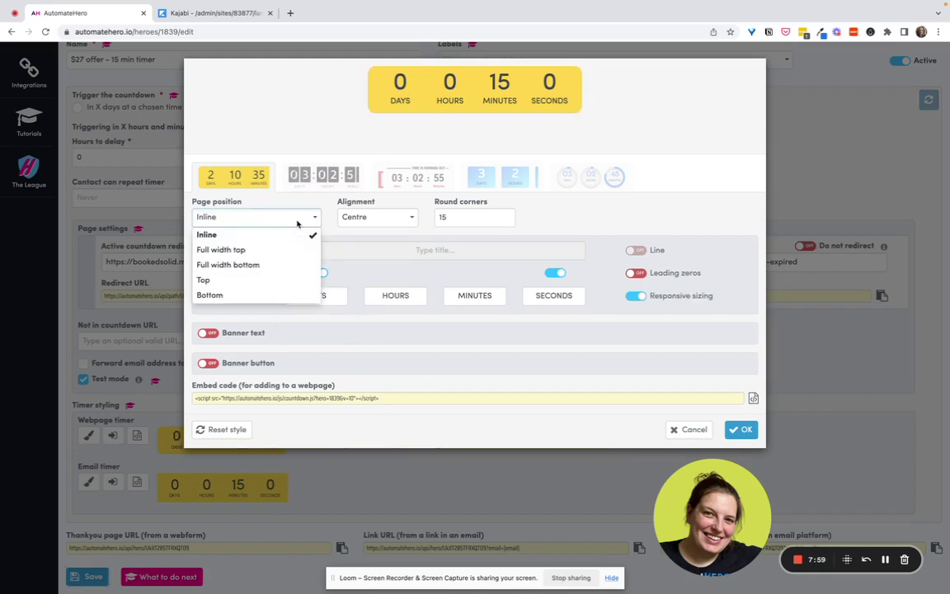
{"action": "left_click", "coordinate": [274, 280]}
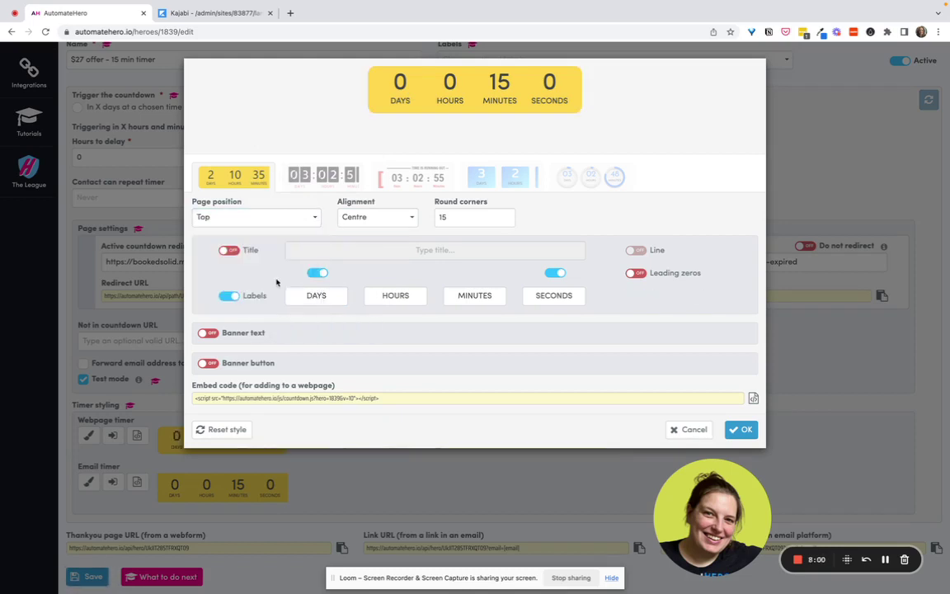
{"action": "left_click", "coordinate": [272, 218]}
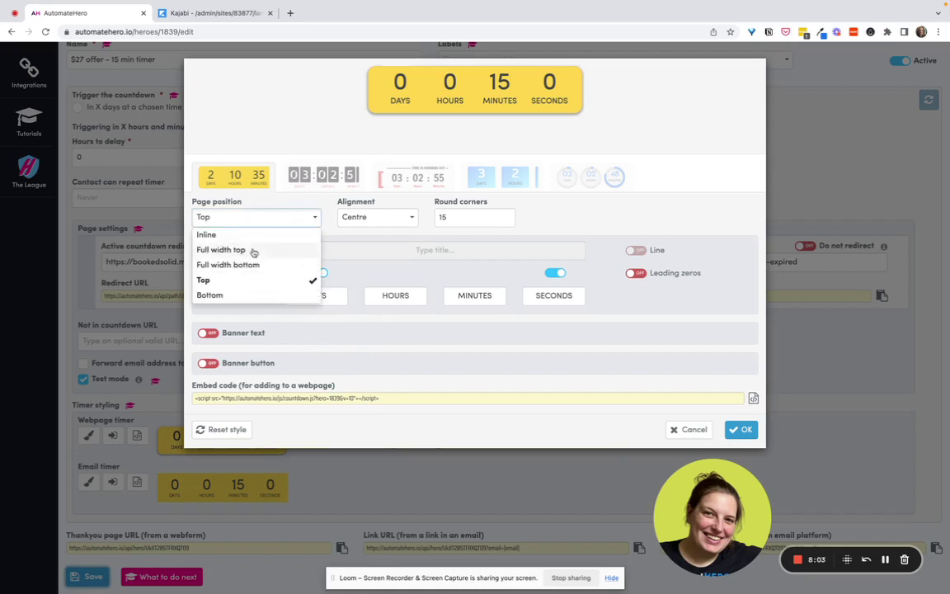
{"action": "left_click", "coordinate": [249, 235]}
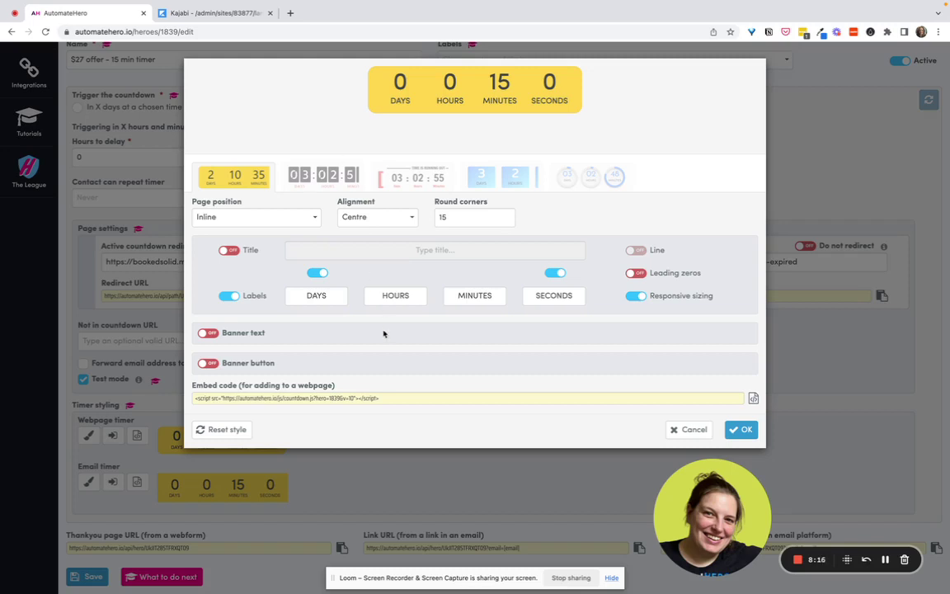
{"action": "left_click", "coordinate": [743, 429]}
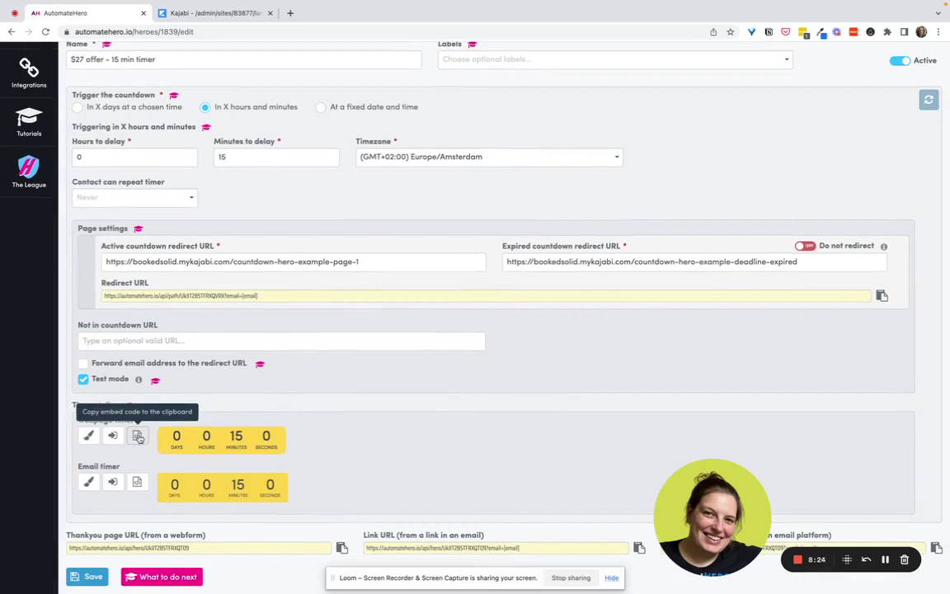
- Copy the Webpage timer embed code and go back to Kajabi's landing pages
{"action": "left_click", "coordinate": [139, 437]}
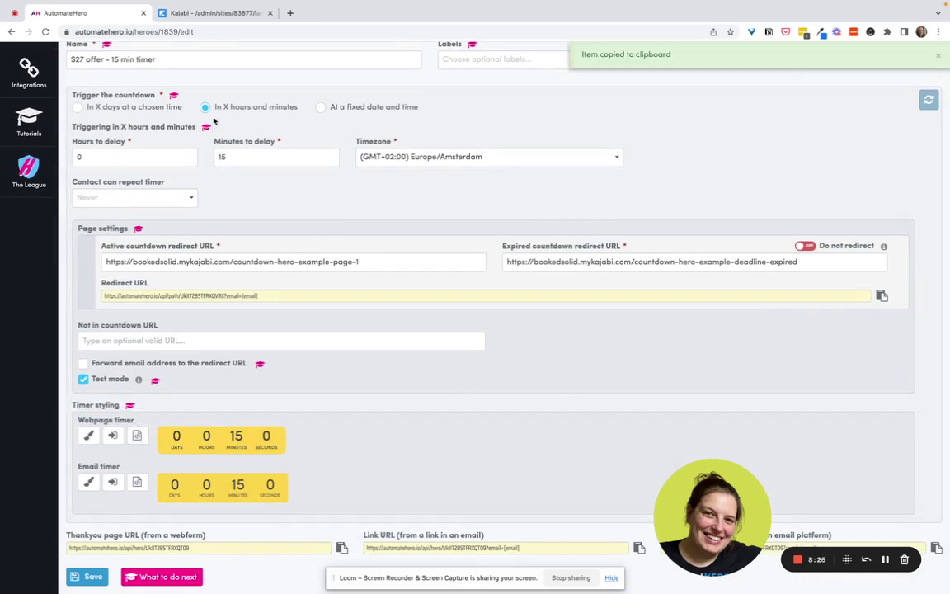
{"action": "left_click", "coordinate": [208, 12]}
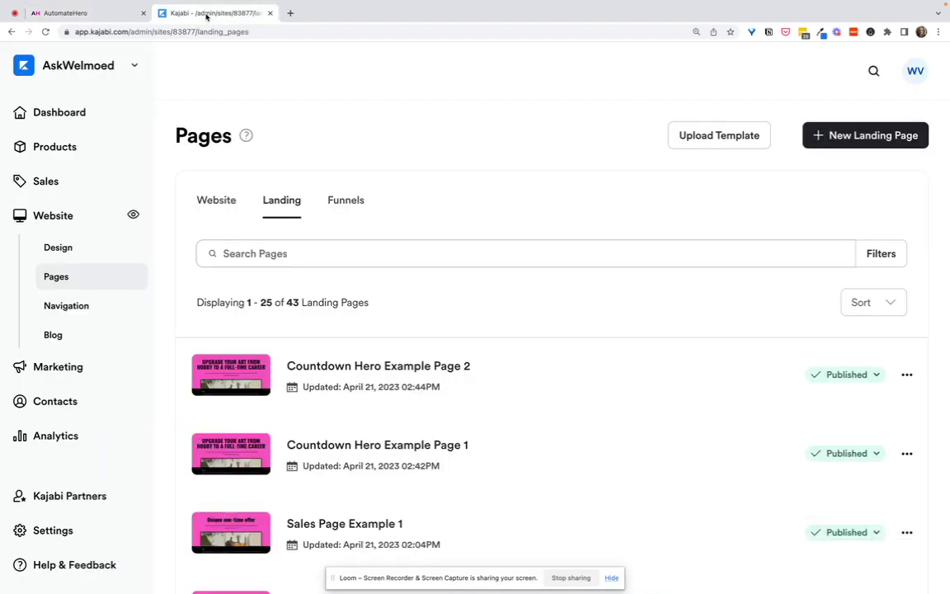
- Add a Custom Code section to Countdown Hero Example Page 1
{"action": "left_click", "coordinate": [446, 446]}
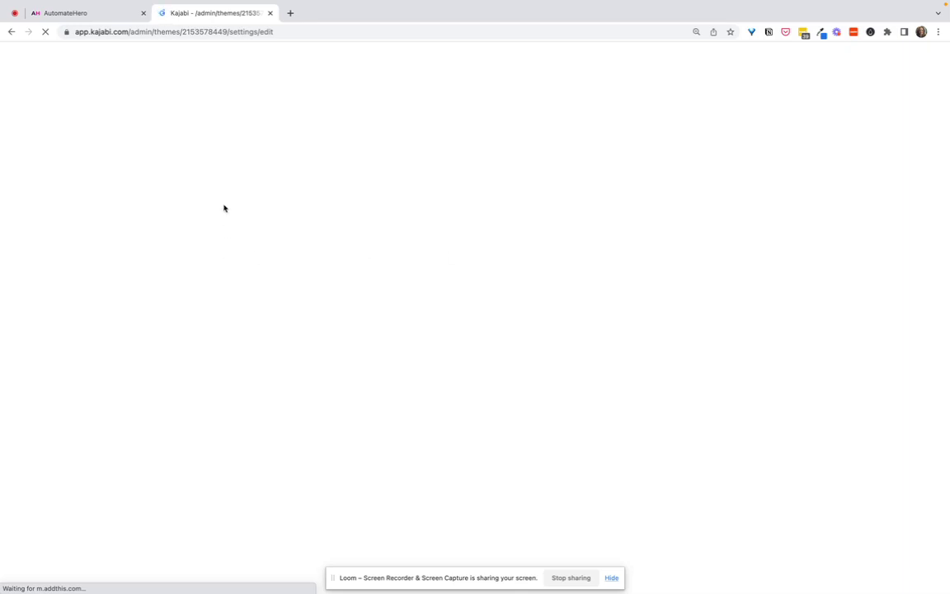
{"action": "scroll", "coordinate": [100, 384], "scroll_direction": "down", "scroll_amount": 10}
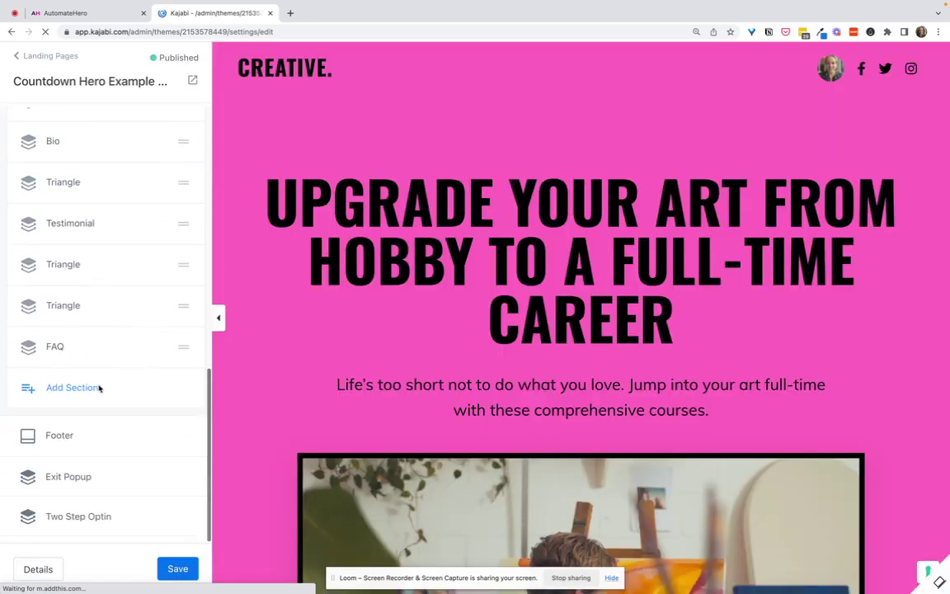
{"action": "left_click", "coordinate": [73, 388]}
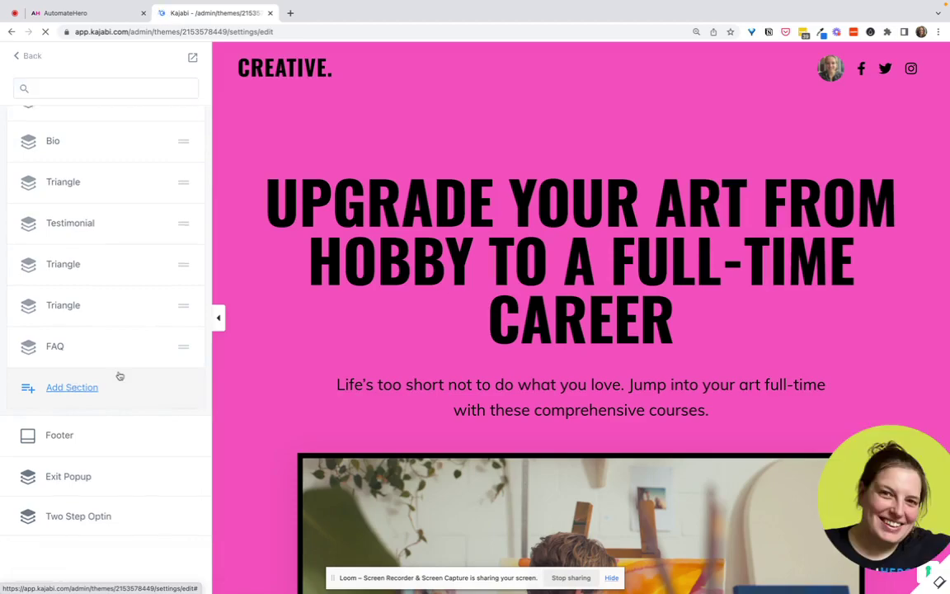
{"action": "scroll", "coordinate": [152, 371], "scroll_direction": "down", "scroll_amount": 5}
{"action": "scroll", "coordinate": [152, 371], "scroll_direction": "down", "scroll_amount": 10}
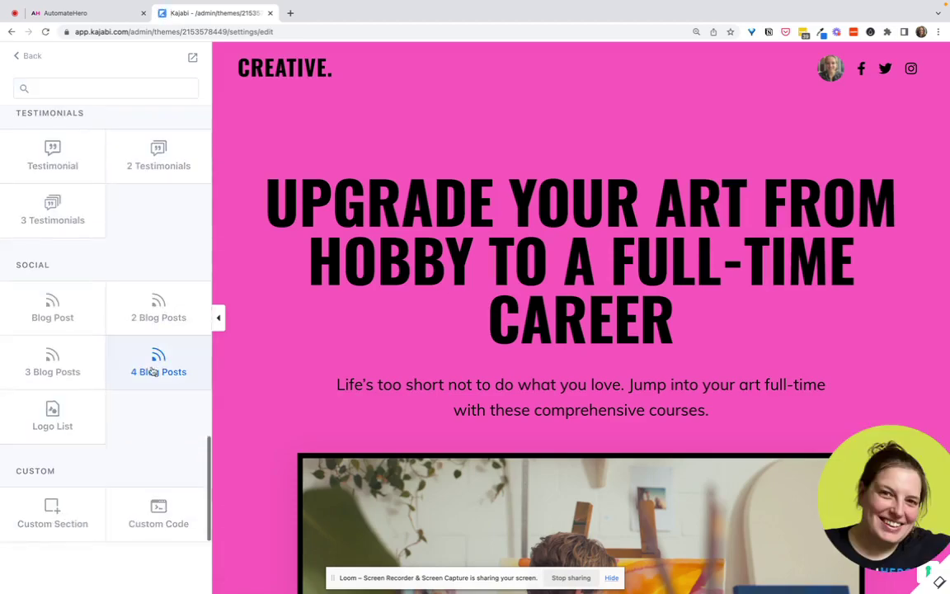
{"action": "left_click", "coordinate": [160, 506]}
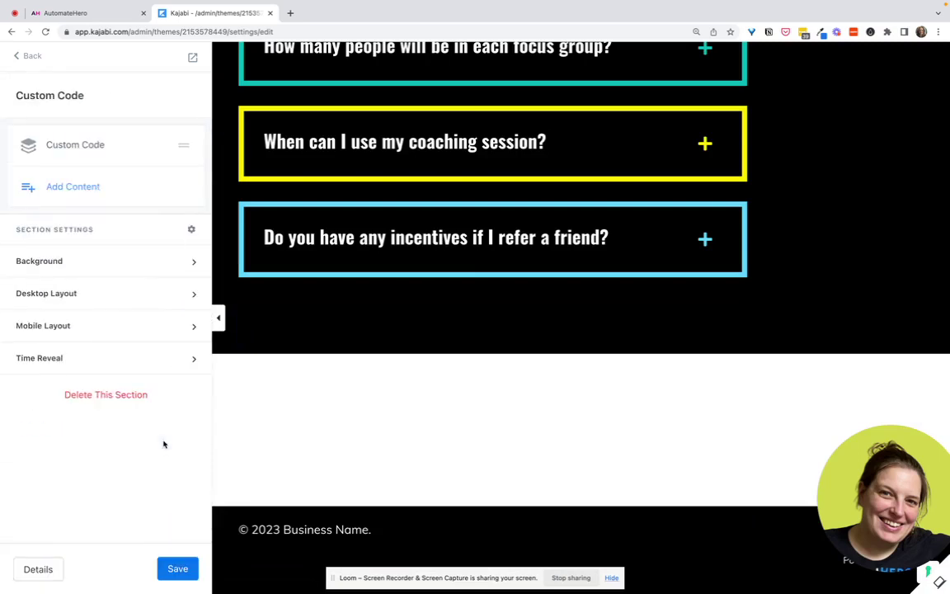
- Replace the Custom Code placeholder with the AutomateHero countdown script and save the page
{"action": "left_click", "coordinate": [66, 148]}
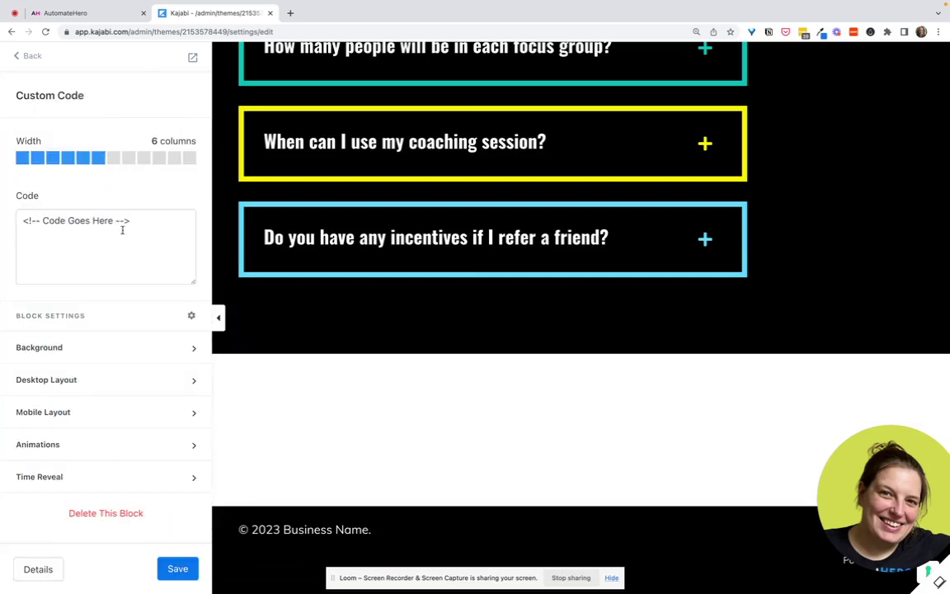
{"action": "left_click", "coordinate": [123, 233]}
{"action": "key", "text": "ctrl+a"}
{"action": "key", "text": "ctrl+v"}
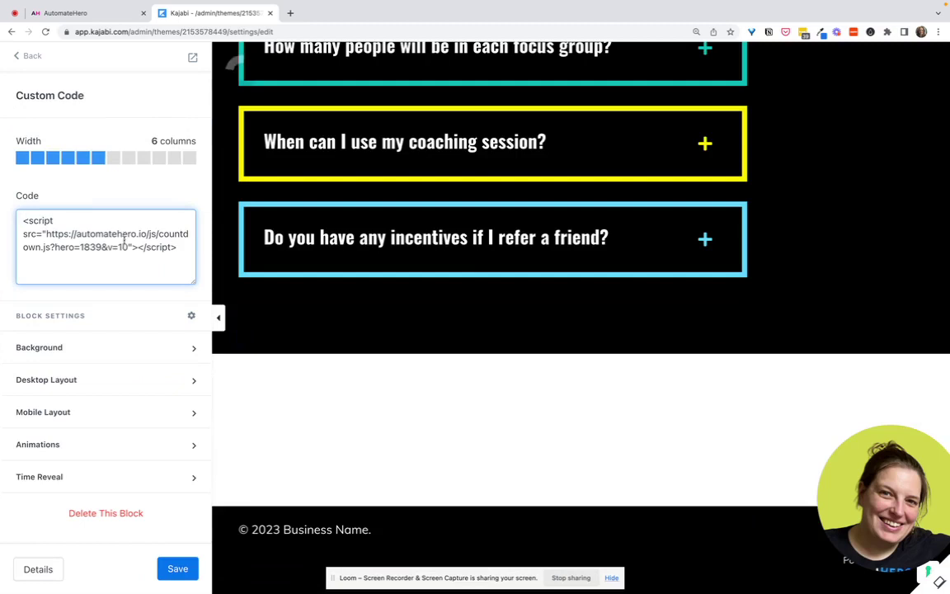
{"action": "left_click", "coordinate": [183, 569]}
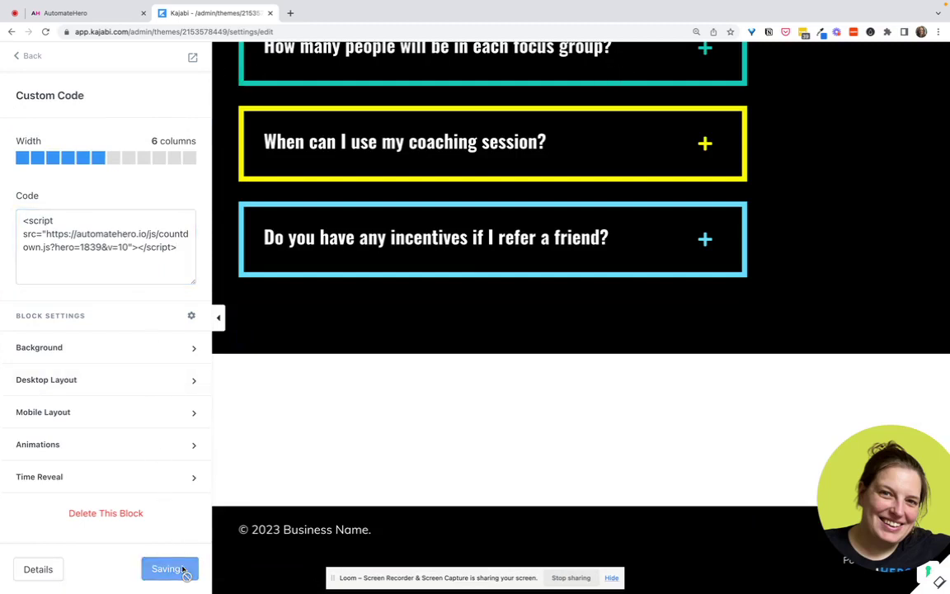
{"action": "left_click", "coordinate": [38, 57]}
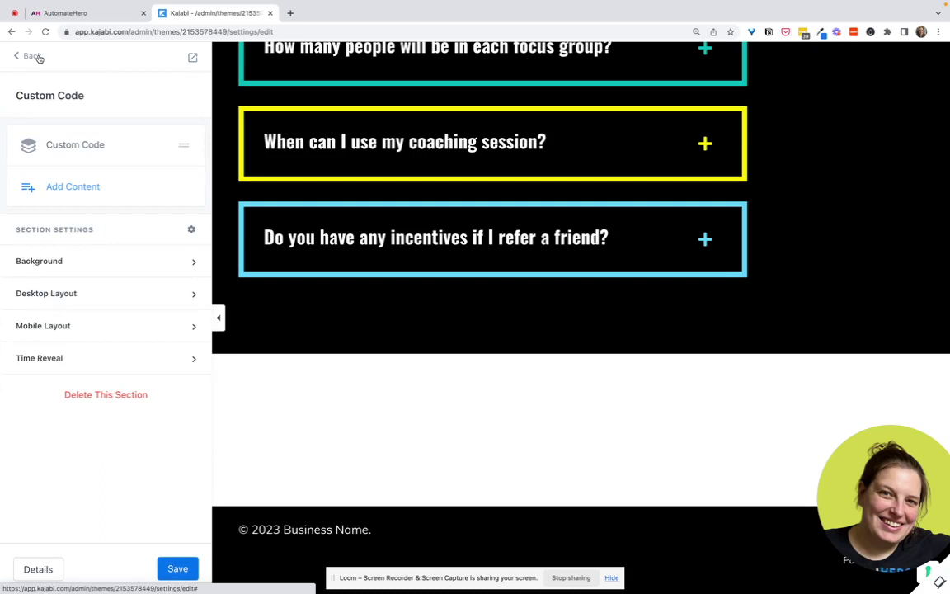
{"action": "left_click", "coordinate": [33, 56]}
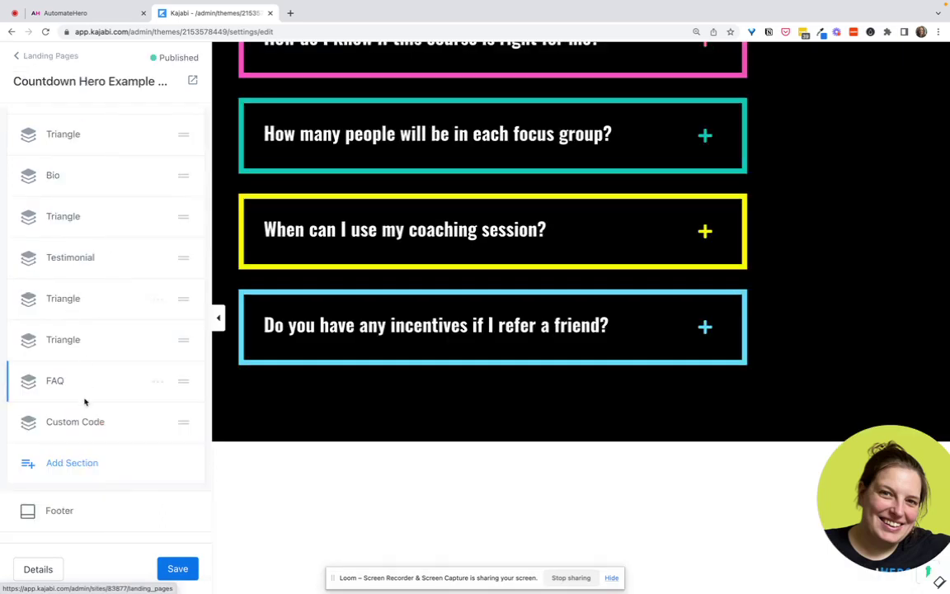
- Move the Custom Code section directly under Header and hide the header on desktop
{"action": "left_click_drag", "start_coordinate": [183, 422], "coordinate": [178, 208]}
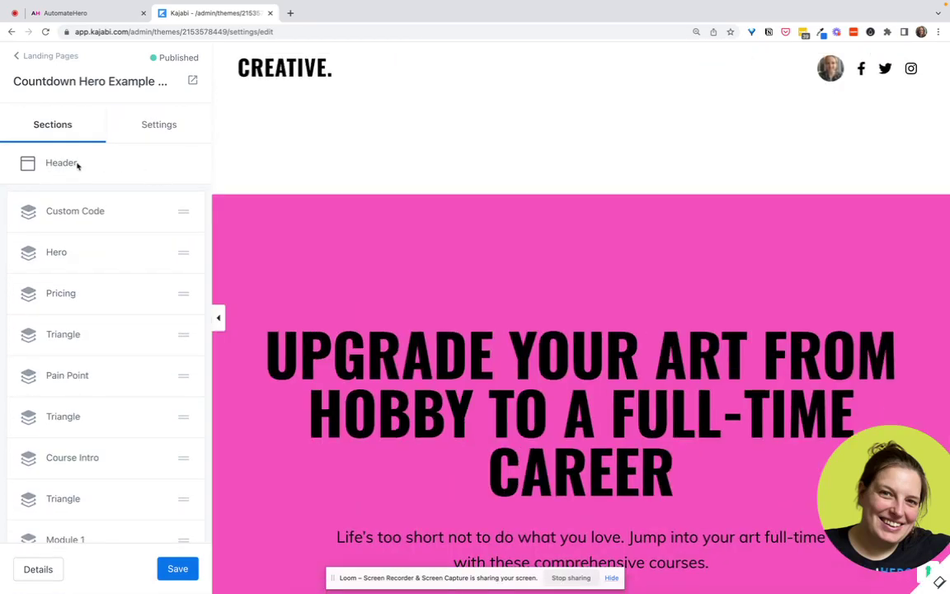
{"action": "left_click", "coordinate": [74, 164]}
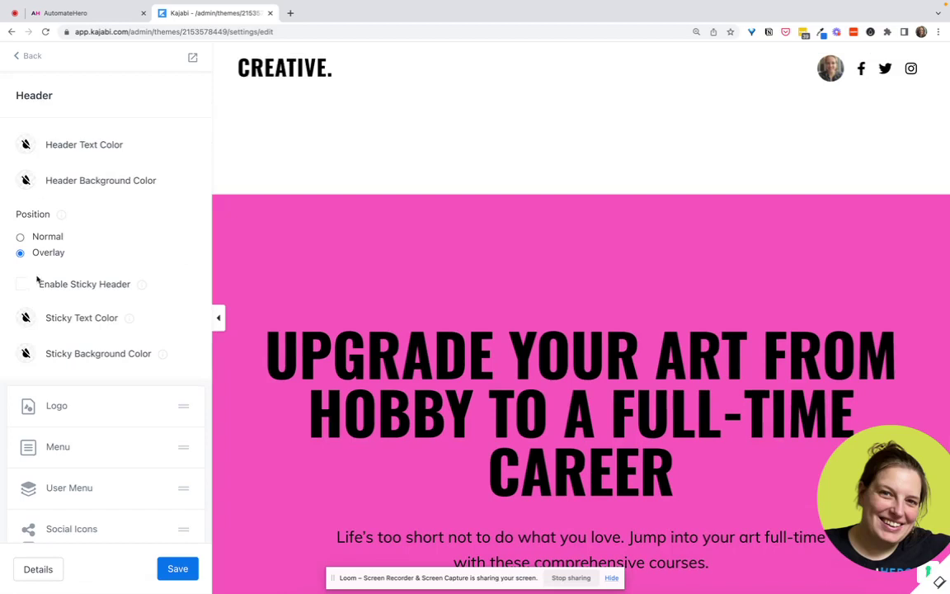
{"action": "scroll", "coordinate": [33, 312], "scroll_direction": "down", "scroll_amount": 5}
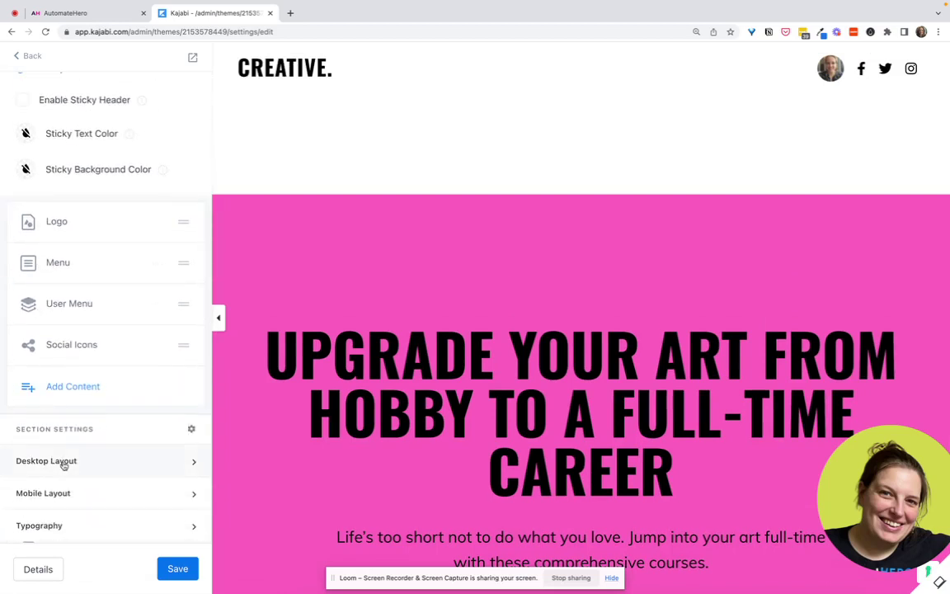
{"action": "left_click", "coordinate": [64, 462]}
{"action": "scroll", "coordinate": [82, 458], "scroll_direction": "down", "scroll_amount": 1}
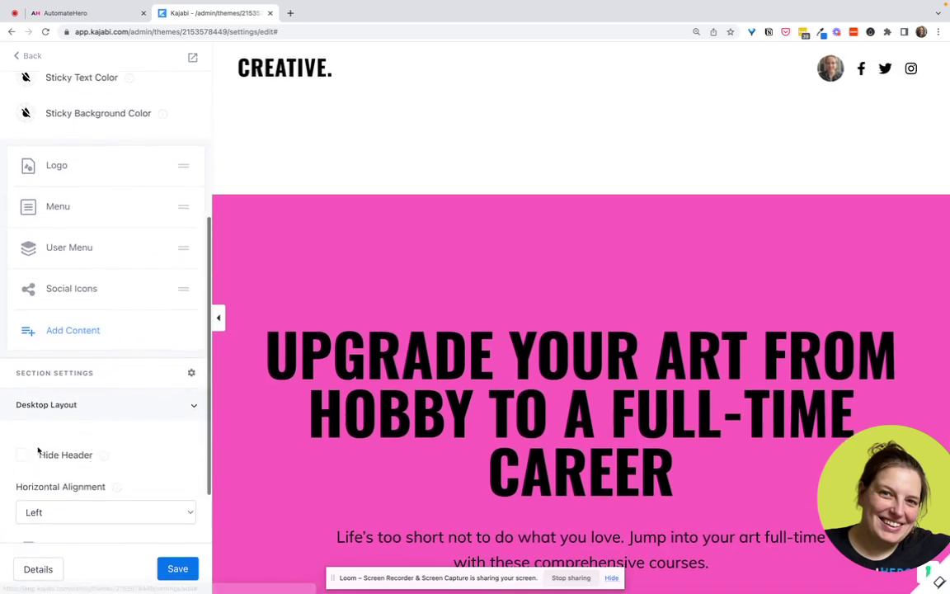
{"action": "left_click", "coordinate": [23, 455]}
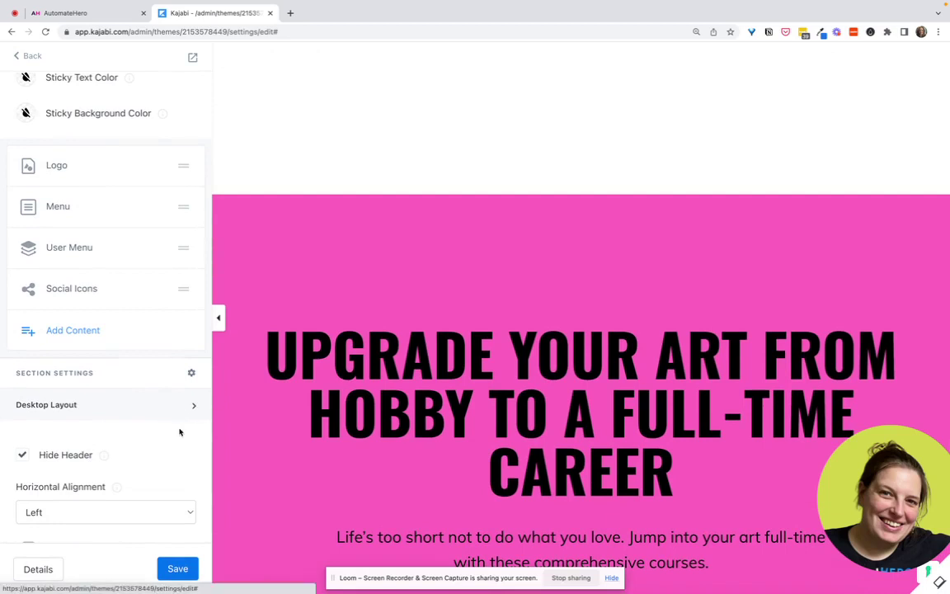
{"action": "left_click", "coordinate": [178, 406]}
- Hide the header on mobile too and preview the page
{"action": "left_click", "coordinate": [193, 494]}
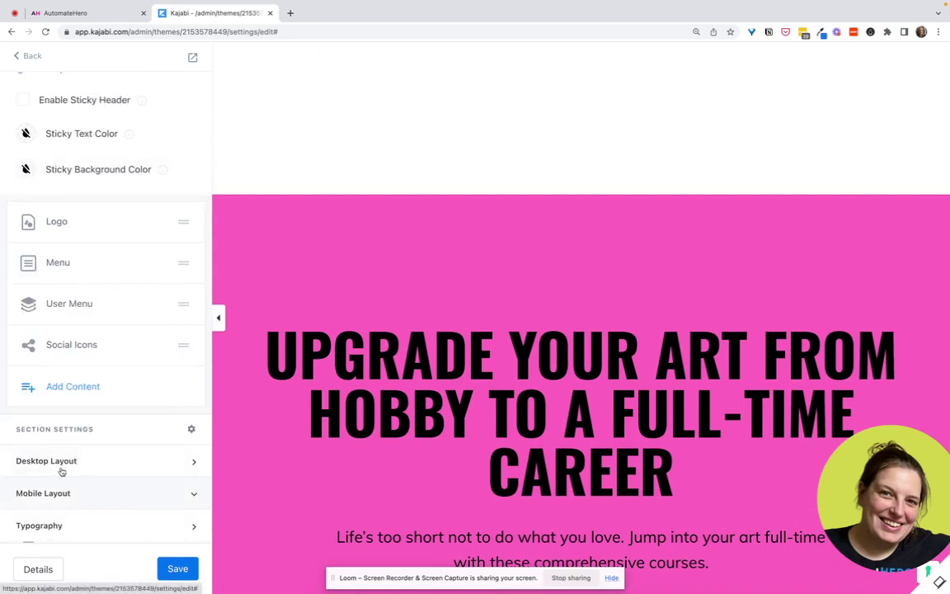
{"action": "scroll", "coordinate": [62, 472], "scroll_direction": "down", "scroll_amount": 5}
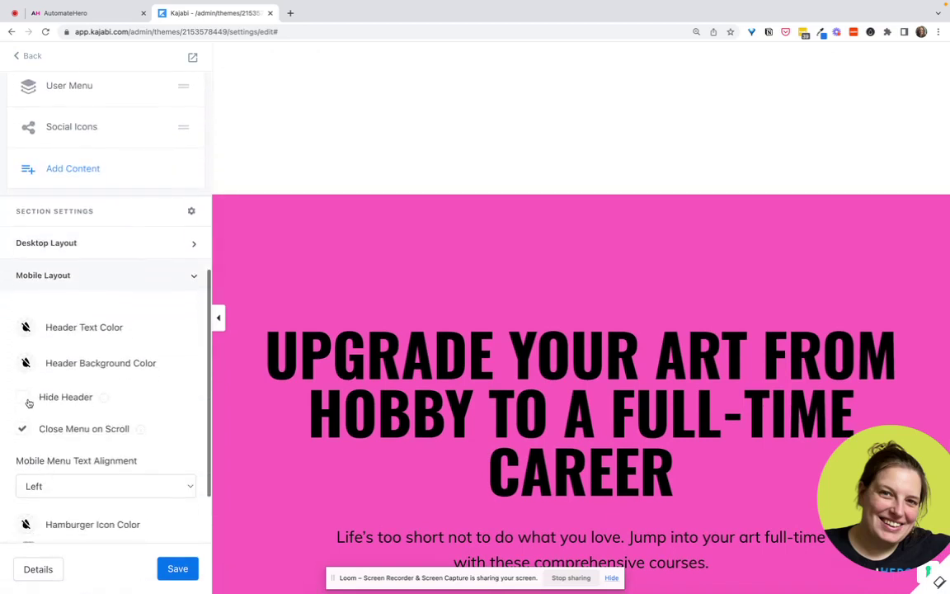
{"action": "left_click", "coordinate": [23, 398]}
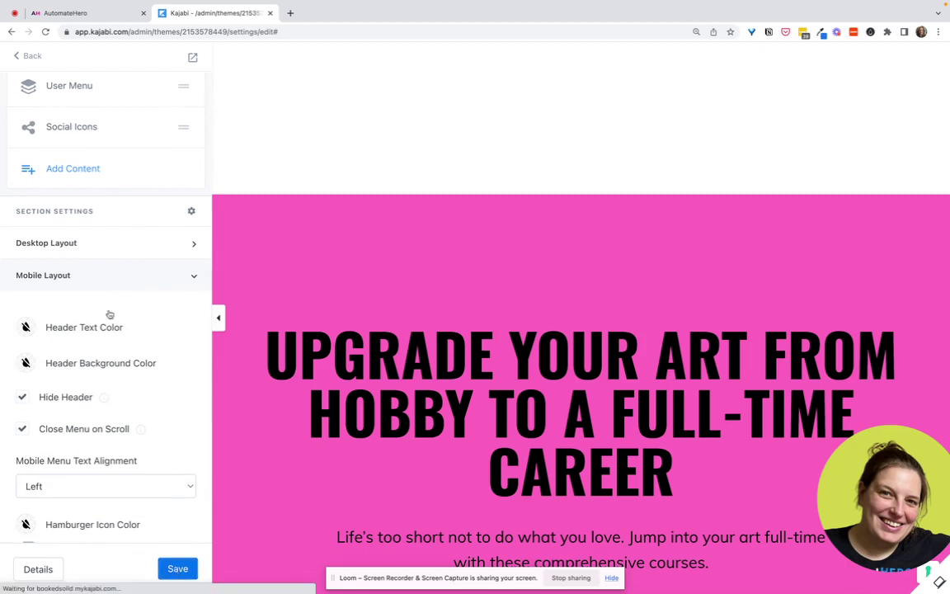
{"action": "left_click", "coordinate": [193, 59]}
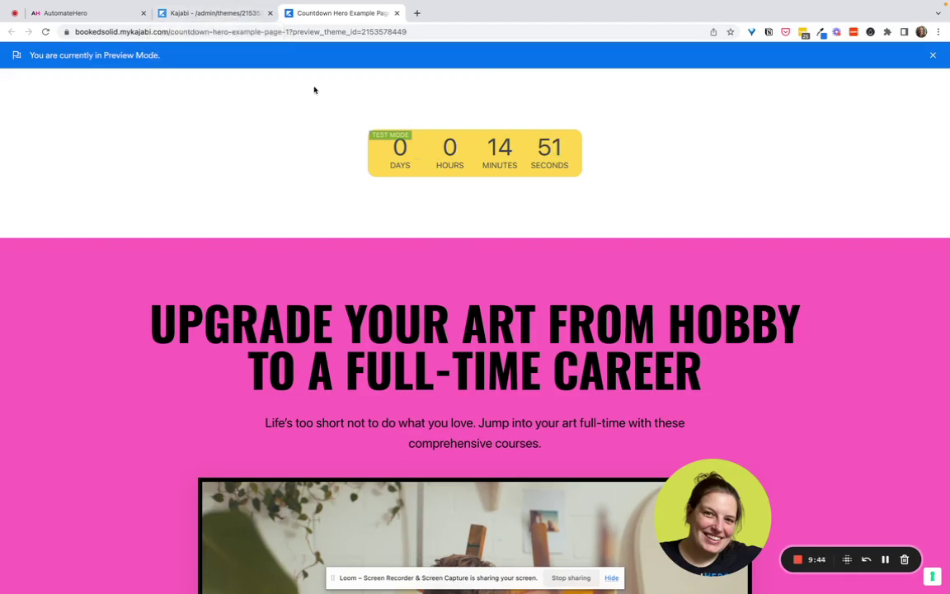
- Go back to AutomateHero's '$27 offer - 15 min timer' settings after checking the previewed countdown
{"action": "left_click", "coordinate": [121, 14]}
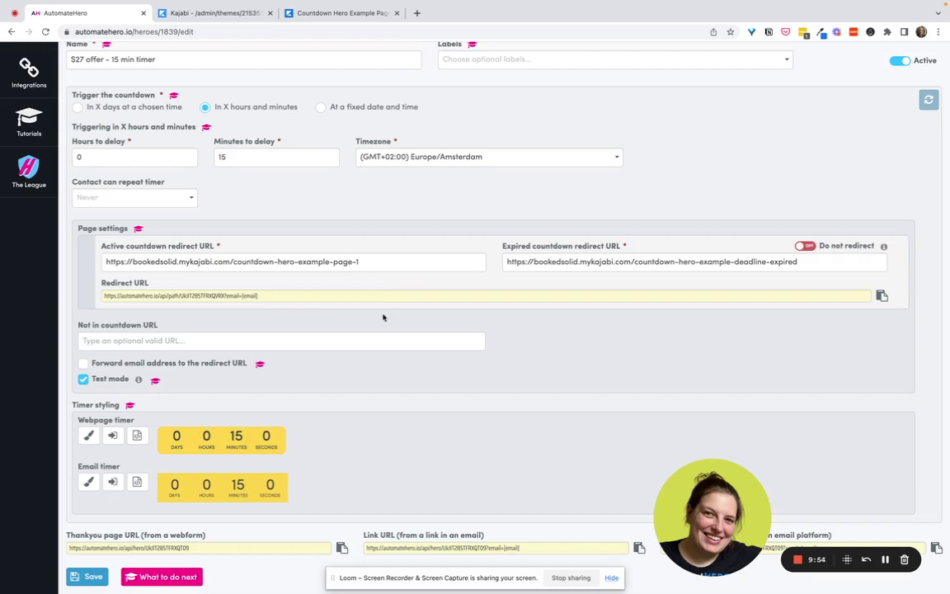
- Copy the countdown's email Link URL to the clipboard
{"action": "triple_click", "coordinate": [344, 260]}
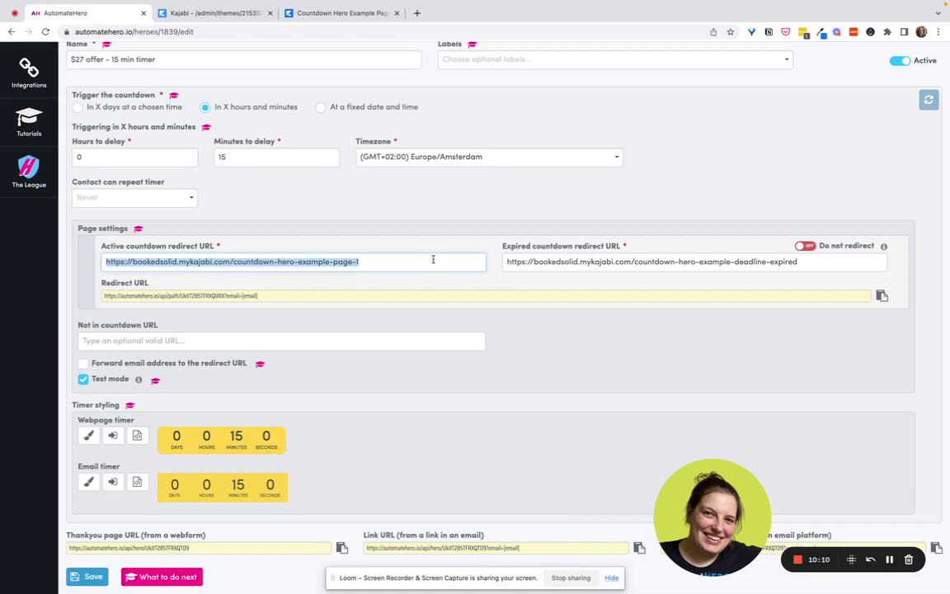
{"action": "left_click", "coordinate": [640, 551]}
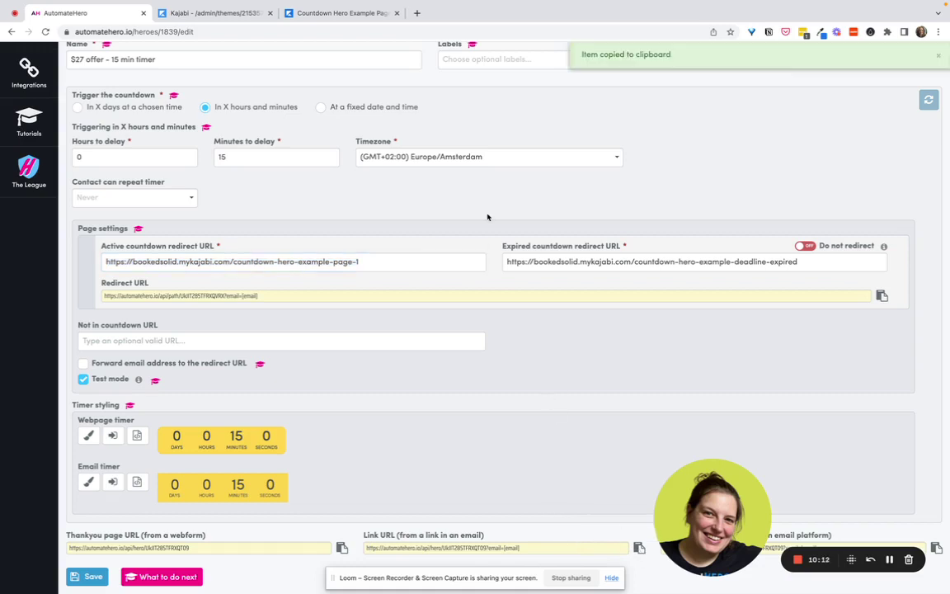
- Leave the Countdown Hero page editor via Landing Pages and open Marketing's Email Campaigns list
{"action": "left_click", "coordinate": [216, 13]}
{"action": "left_click", "coordinate": [30, 57]}
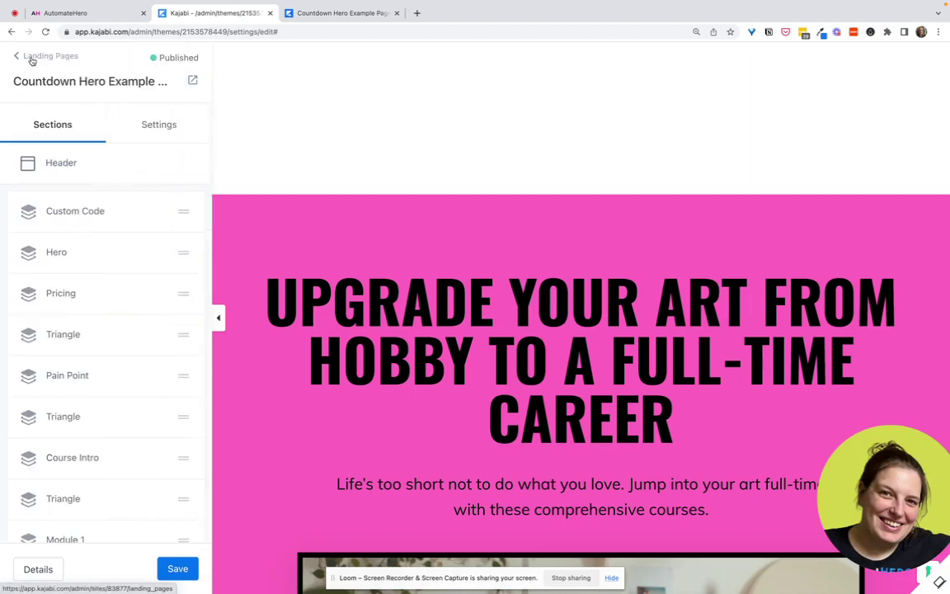
{"action": "left_click", "coordinate": [64, 61]}
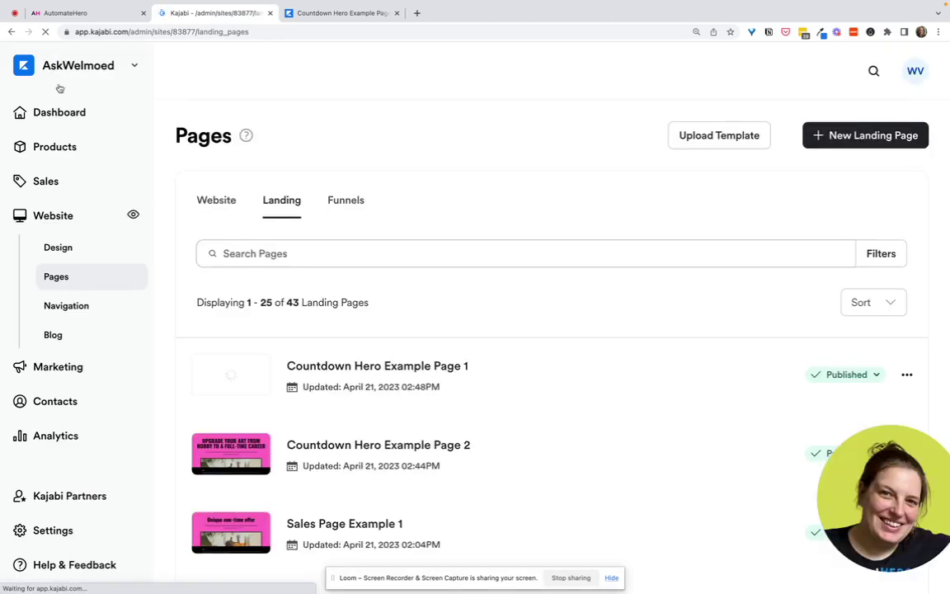
{"action": "left_click", "coordinate": [122, 370]}
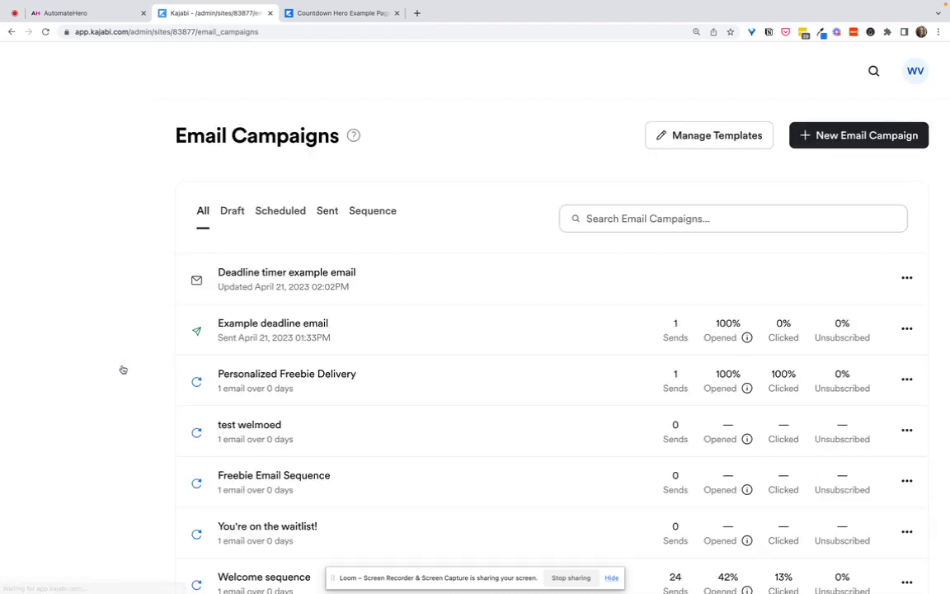
- Create a new Email Sequence campaign titled 'Welcome Sequence Example Deadline'
{"action": "left_click", "coordinate": [816, 136]}
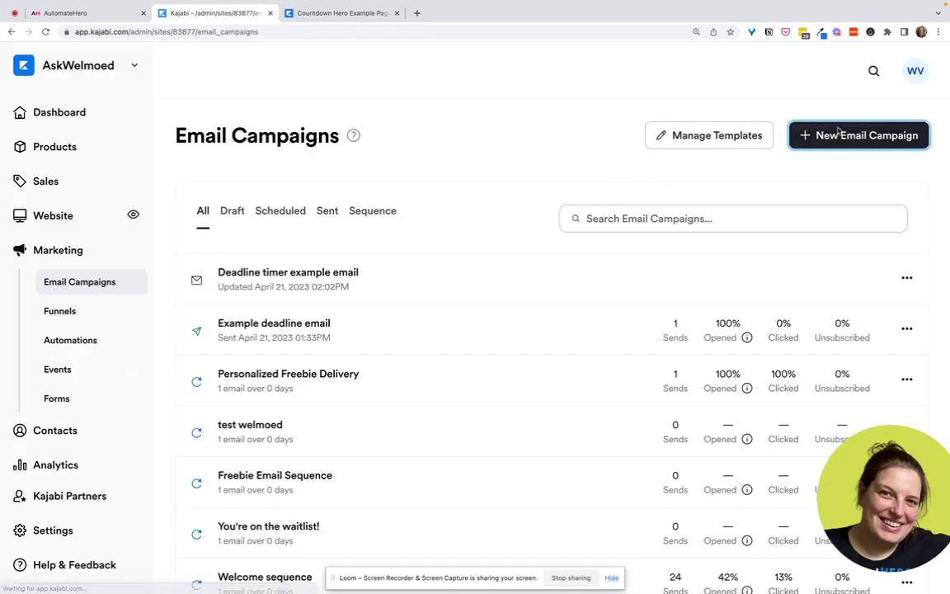
{"action": "left_click", "coordinate": [557, 229]}
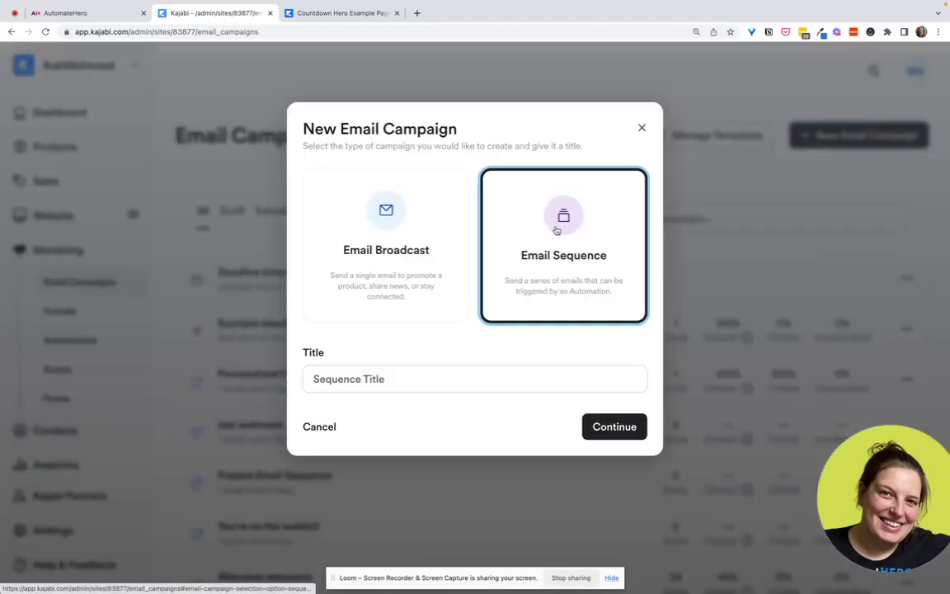
{"action": "left_click", "coordinate": [596, 379]}
{"action": "type", "text": "Welcoe"}
{"action": "key", "text": "BackSpace"}
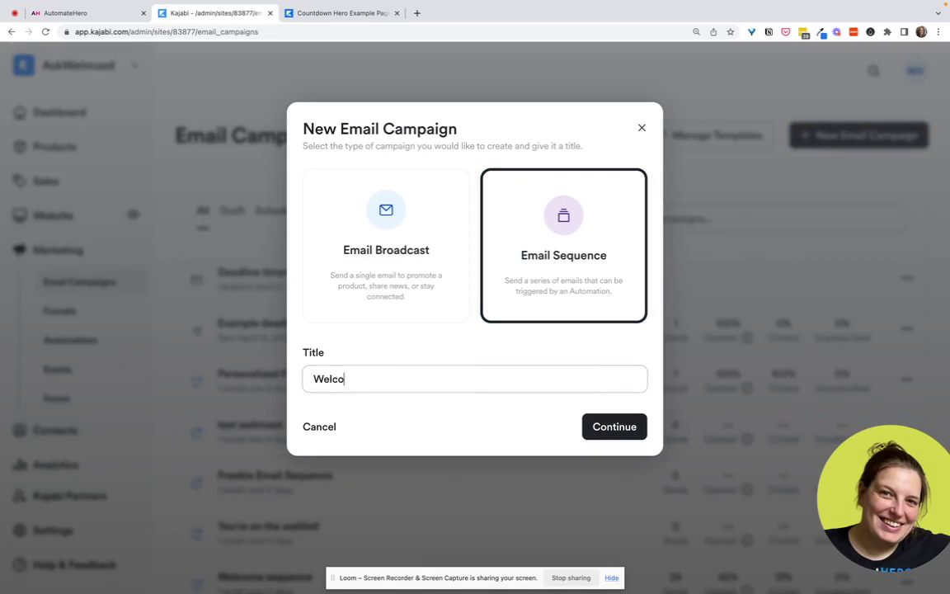
{"action": "type", "text": "me Sequence"}
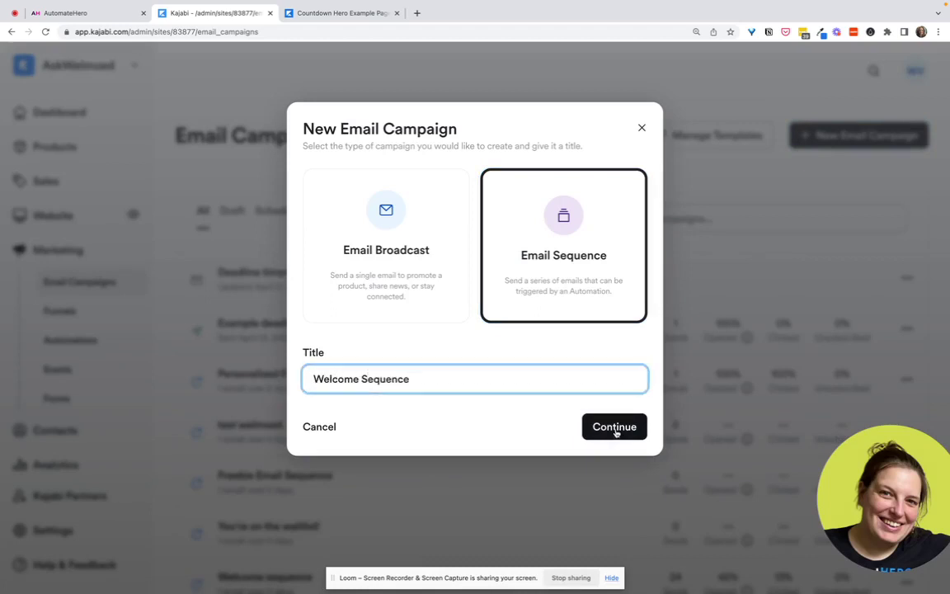
{"action": "type", "text": " Example"}
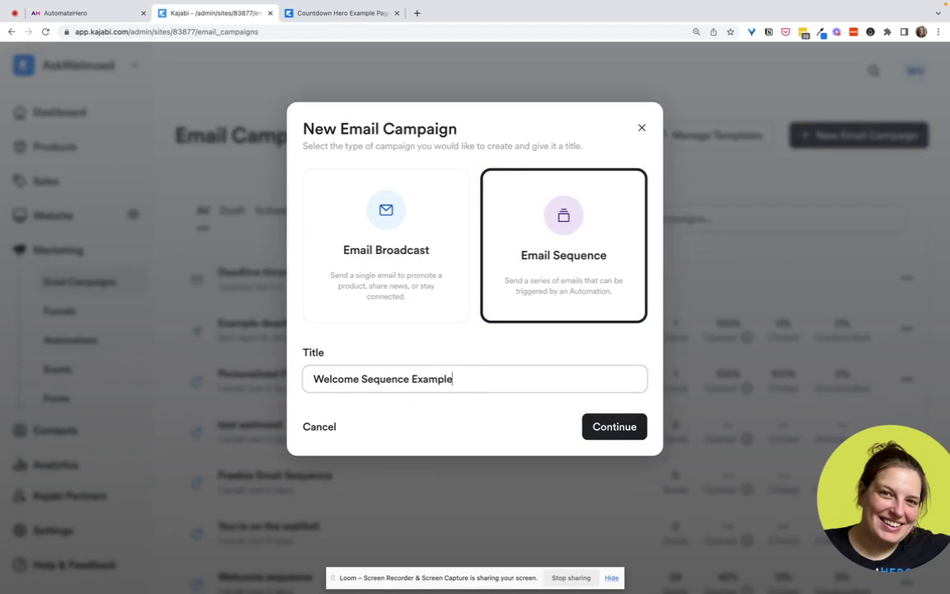
{"action": "left_click", "coordinate": [615, 387]}
{"action": "type", "text": "Deadline"}
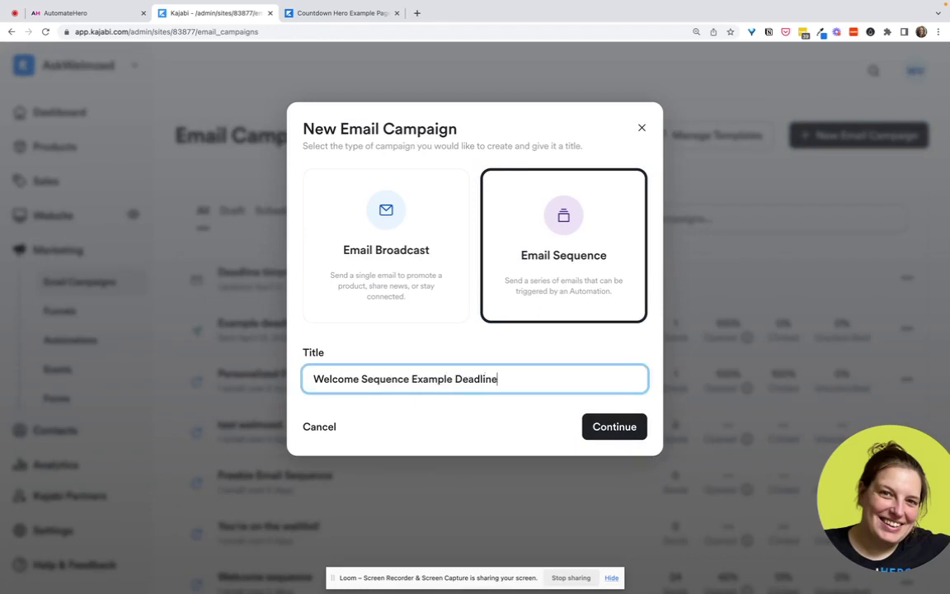
{"action": "left_click", "coordinate": [627, 428]}
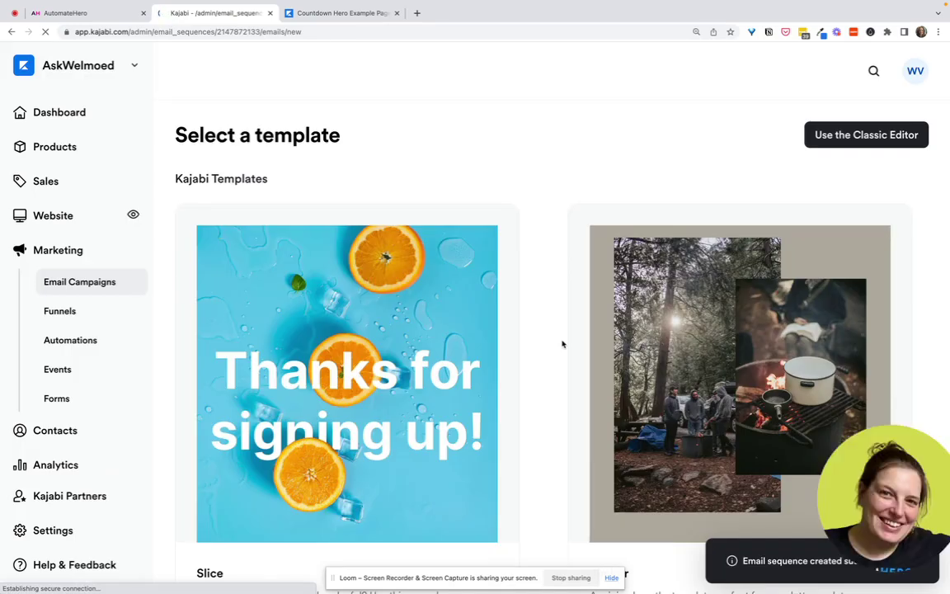
- Use the classic no-template editor, send on day 7, and enter the subject 'Here is a unique offer for you!'
{"action": "left_click", "coordinate": [827, 137]}
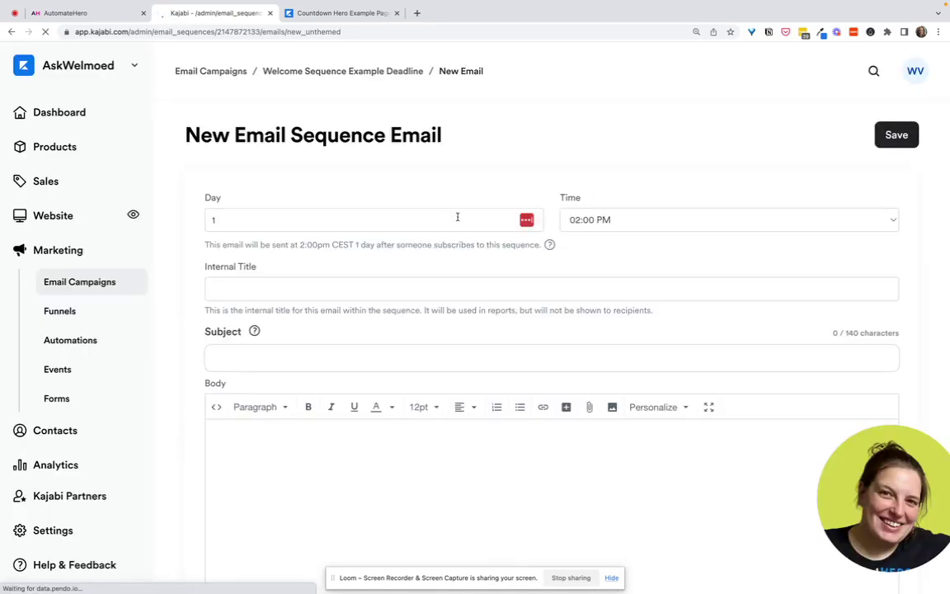
{"action": "left_click", "coordinate": [456, 217]}
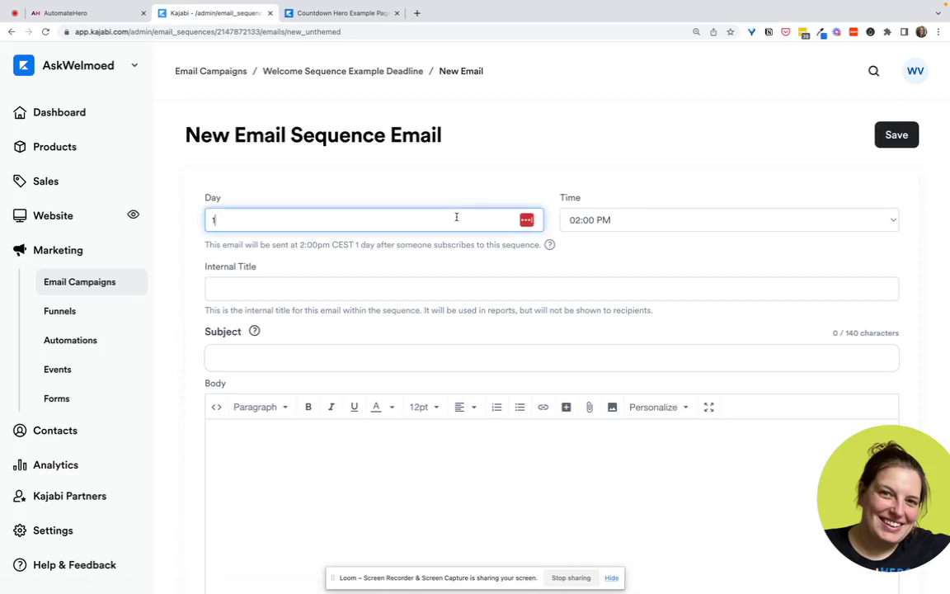
{"action": "key", "text": "BackSpace"}
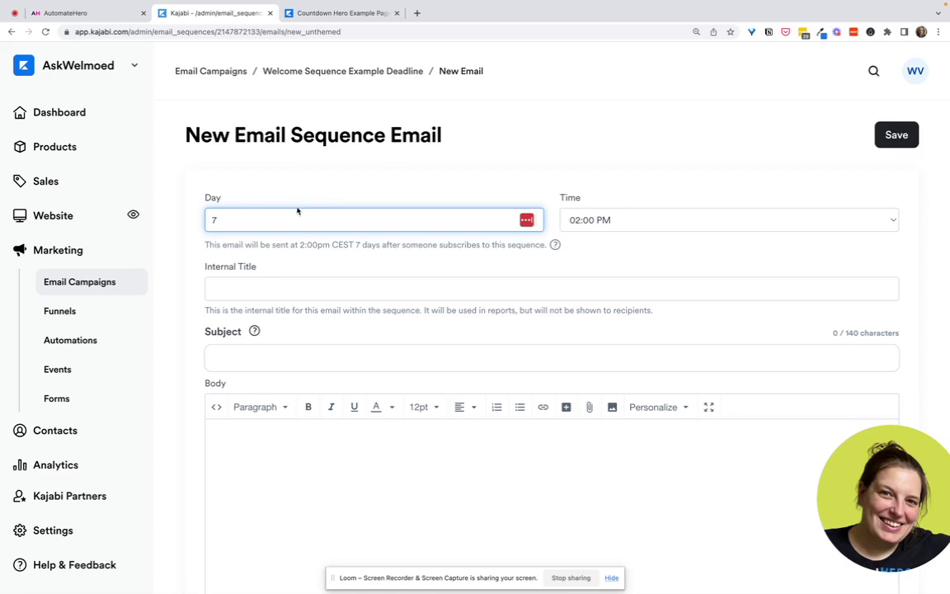
{"action": "left_click", "coordinate": [246, 357]}
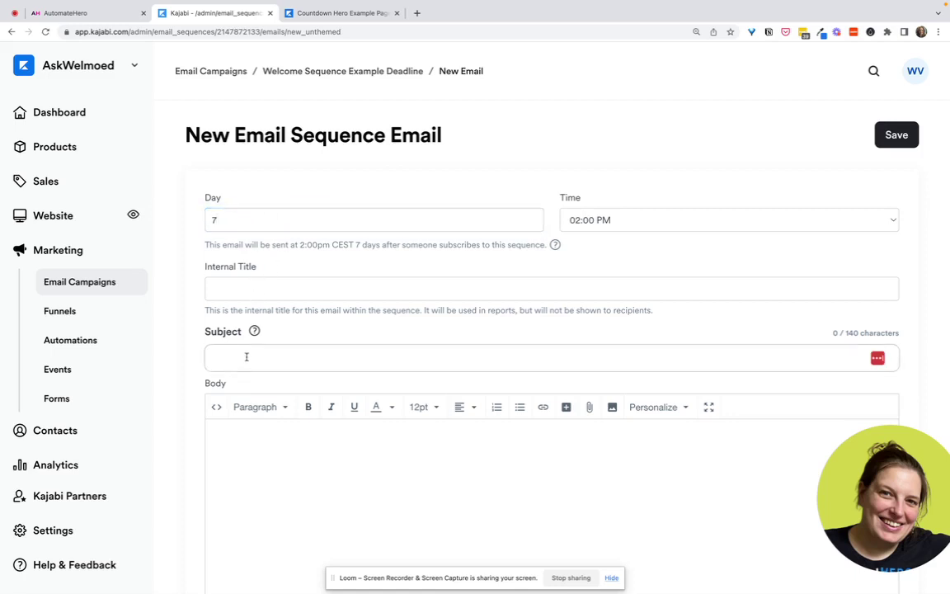
{"action": "type", "text": "Here is a unique offer foryou"}
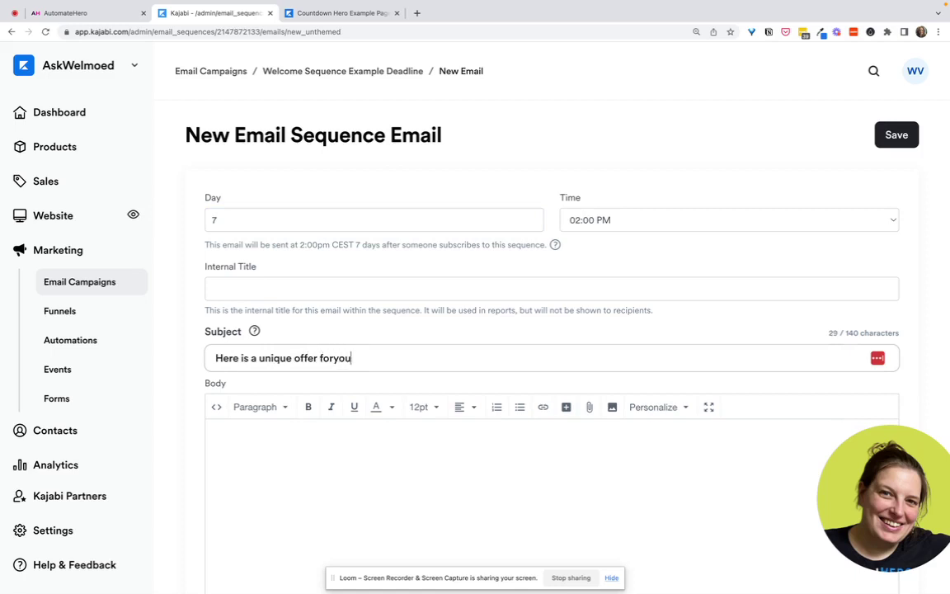
{"action": "key", "text": "BackSpace"}
{"action": "key", "text": "BackSpace"}
{"action": "key", "text": "BackSpace"}
{"action": "type", "text": "you!"}
- Start the body with 'Hi' followed by the First Name merge field
{"action": "left_click", "coordinate": [254, 479]}
{"action": "scroll", "coordinate": [254, 479], "scroll_direction": "down", "scroll_amount": 3}
{"action": "type", "text": "Hi"}
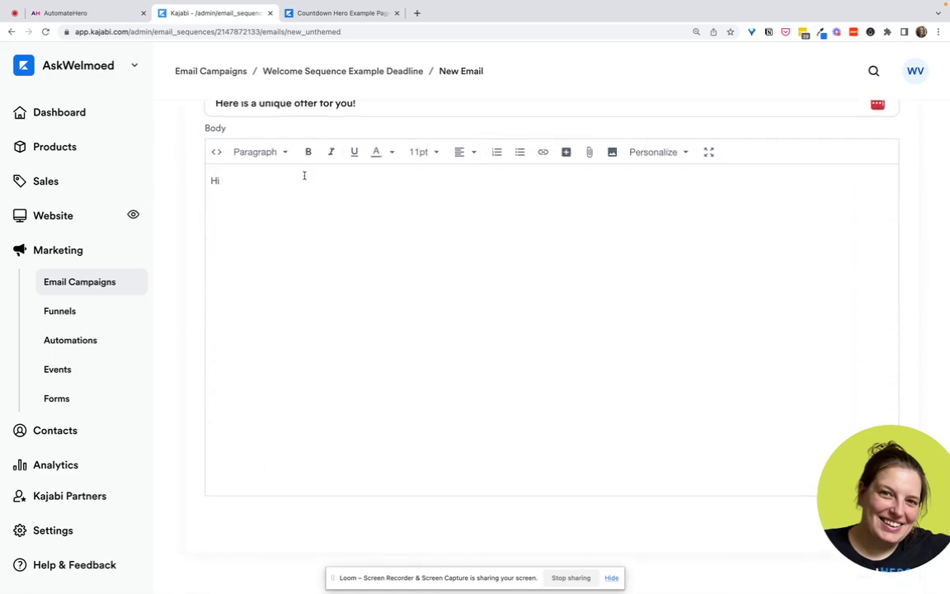
{"action": "left_click", "coordinate": [285, 152]}
{"action": "left_click", "coordinate": [289, 182]}
{"action": "left_click", "coordinate": [683, 152]}
{"action": "left_click", "coordinate": [669, 180]}
- Add a comma after the greeting, copy AutomateHero's email link URL, and return to Kajabi
{"action": "type", "text": ","}
{"action": "left_click", "coordinate": [125, 13]}
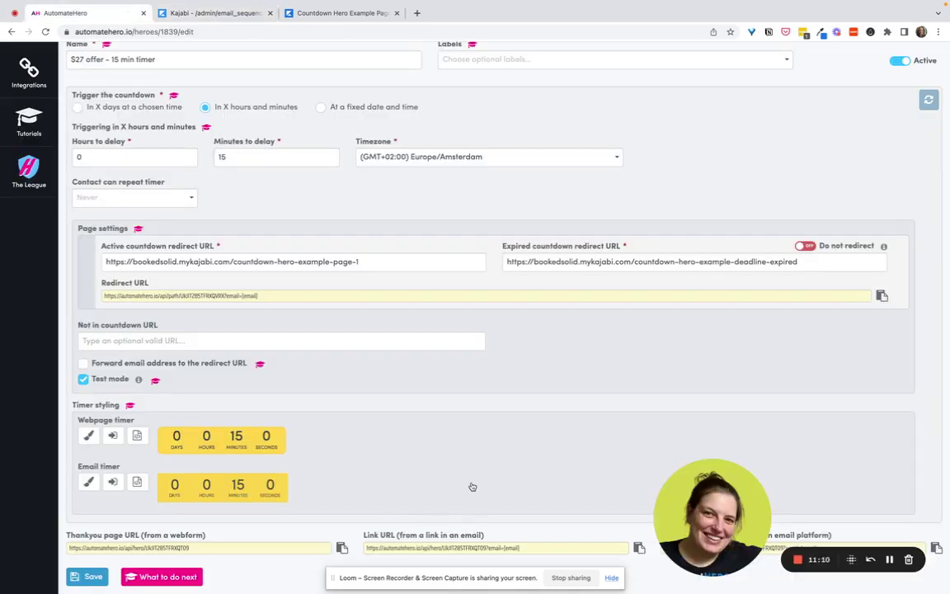
{"action": "left_click_drag", "start_coordinate": [365, 536], "coordinate": [494, 537]}
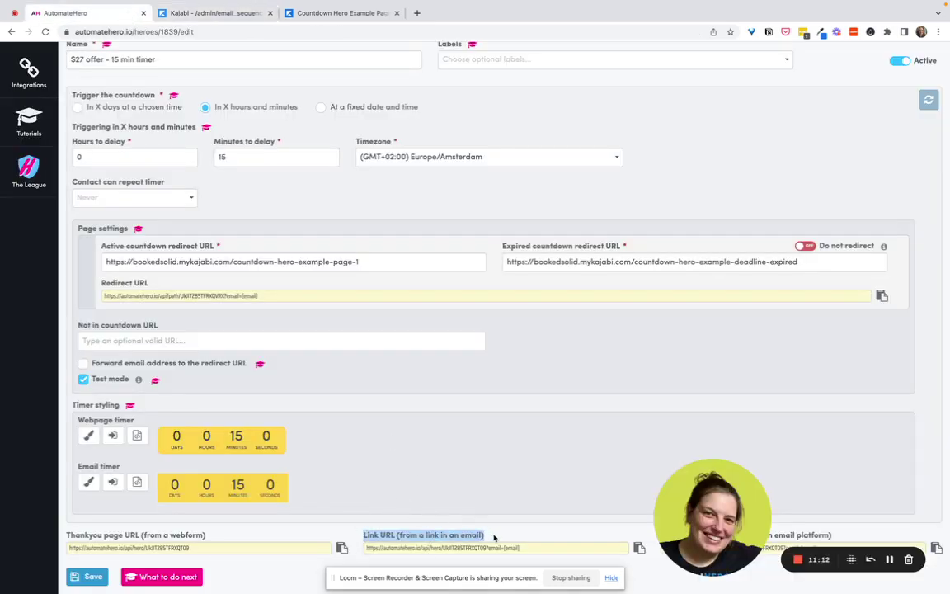
{"action": "left_click", "coordinate": [639, 548]}
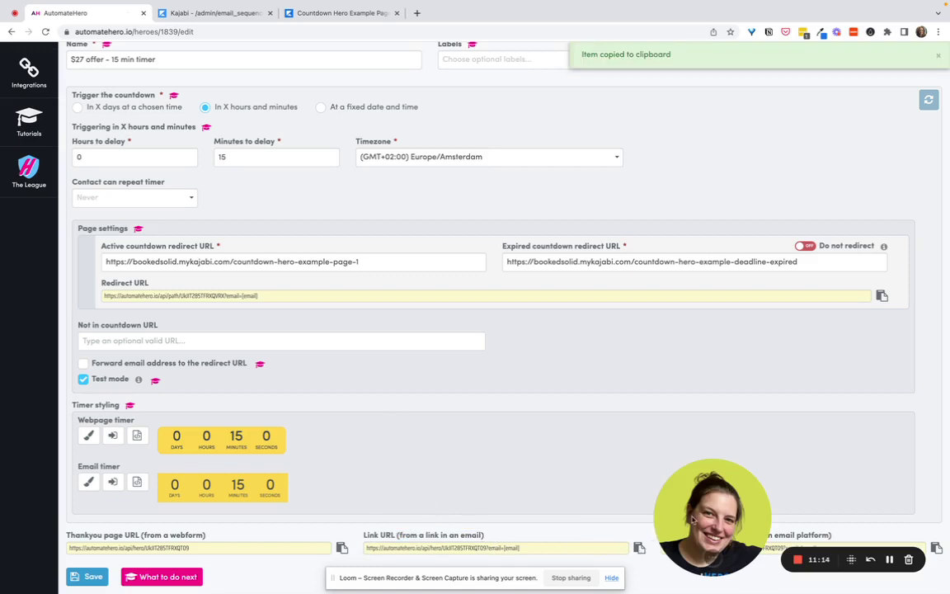
{"action": "left_click_drag", "start_coordinate": [697, 522], "coordinate": [105, 528]}
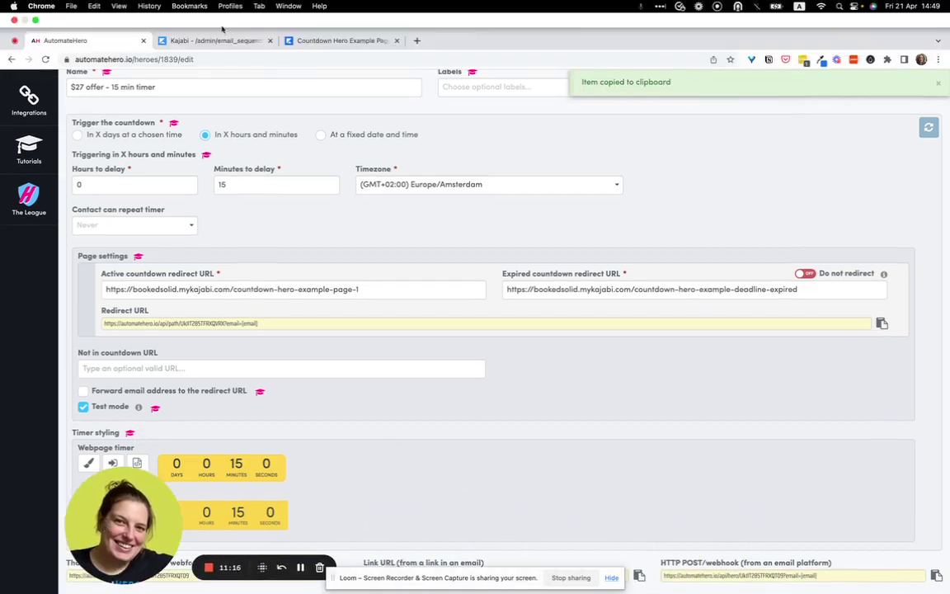
{"action": "left_click", "coordinate": [223, 41]}
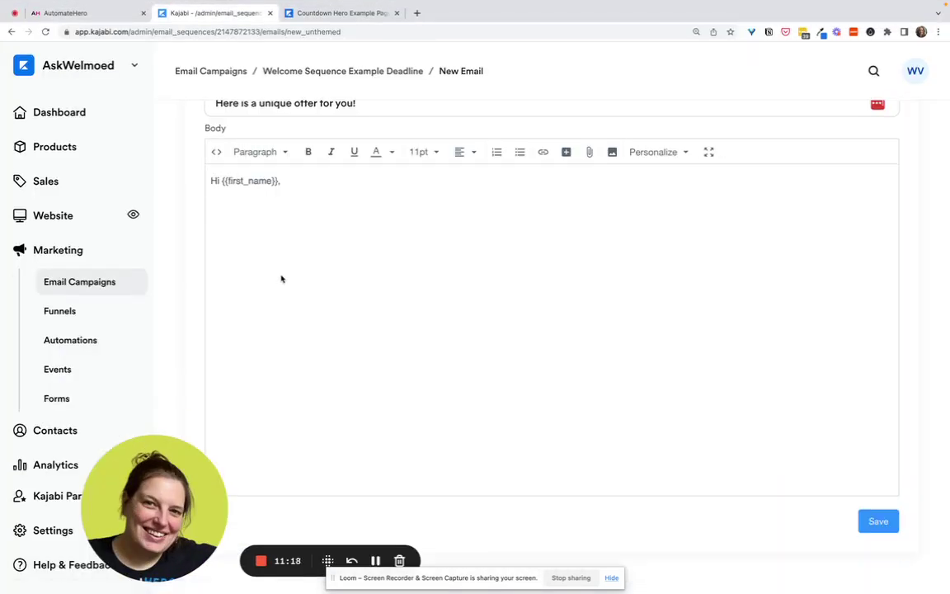
- Paste the tracking URL, replace its [email] placeholder with {{email}}, then cut the finished URL
{"action": "left_click", "coordinate": [281, 279]}
{"action": "key", "text": "Return"}
{"action": "key", "text": "ctrl+v"}
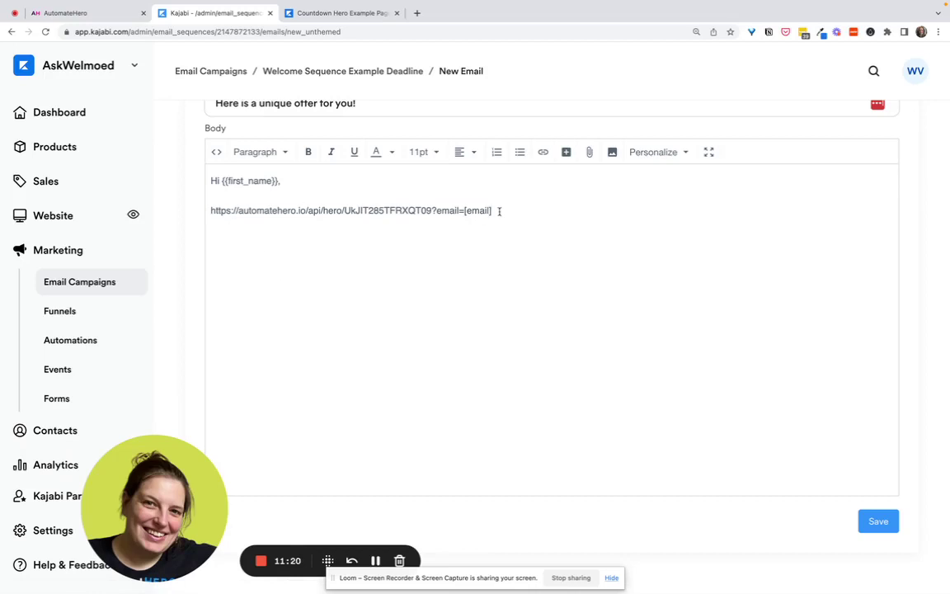
{"action": "key", "text": "shift+Left"}
{"action": "key", "text": "shift+Left"}
{"action": "key", "text": "shift+Left"}
{"action": "key", "text": "shift+Left"}
{"action": "key", "text": "shift+Left"}
{"action": "key", "text": "shift+Left"}
{"action": "key", "text": "shift+Left"}
{"action": "key", "text": "BackSpace"}
{"action": "left_click", "coordinate": [654, 151]}
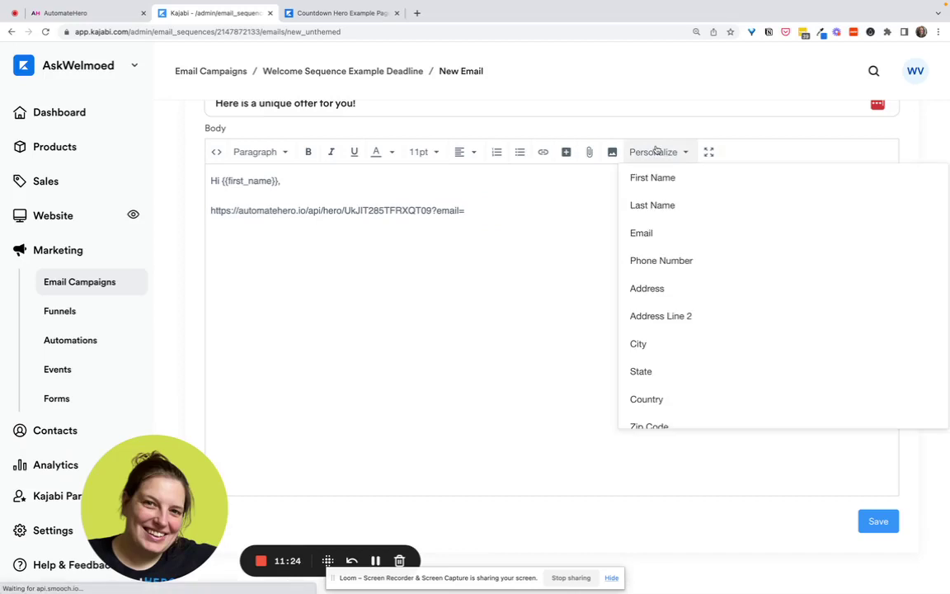
{"action": "left_click", "coordinate": [662, 232]}
{"action": "left_click_drag", "start_coordinate": [499, 210], "coordinate": [210, 213]}
{"action": "key", "text": "super+x"}
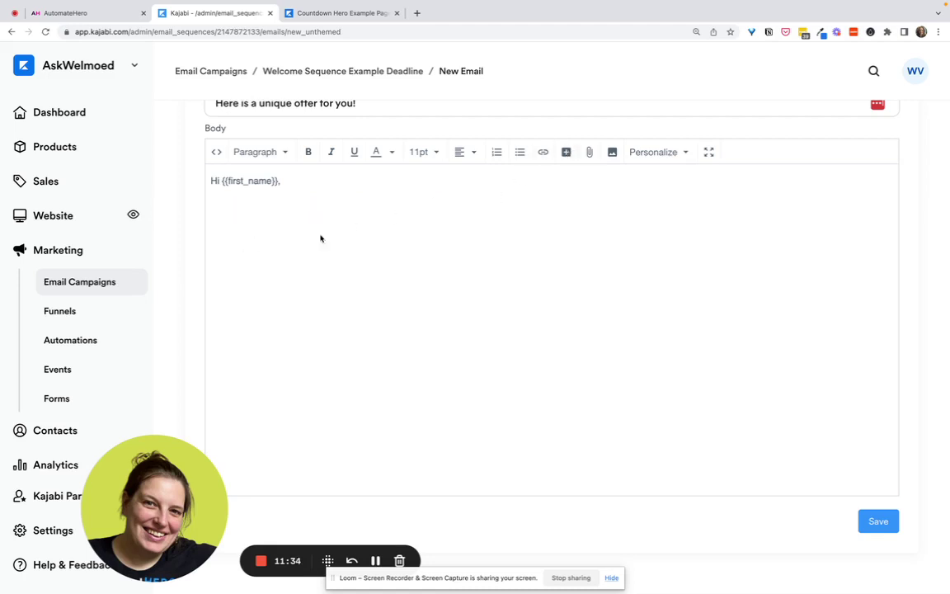
- Insert a #fa1fad 'CLICK HERE' button linking to the tracking URL in a new window
{"action": "left_click", "coordinate": [565, 152]}
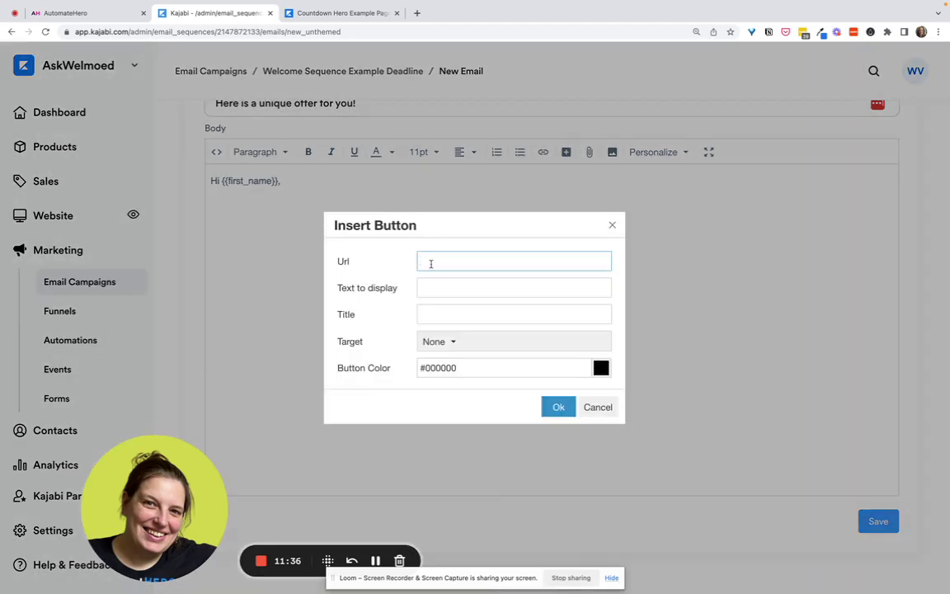
{"action": "key", "text": "super+v"}
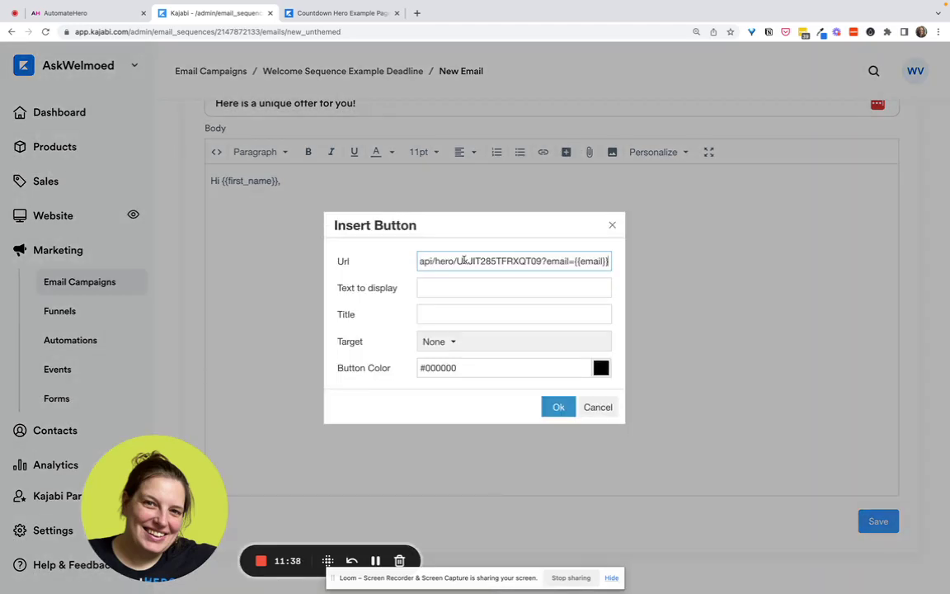
{"action": "left_click", "coordinate": [448, 287]}
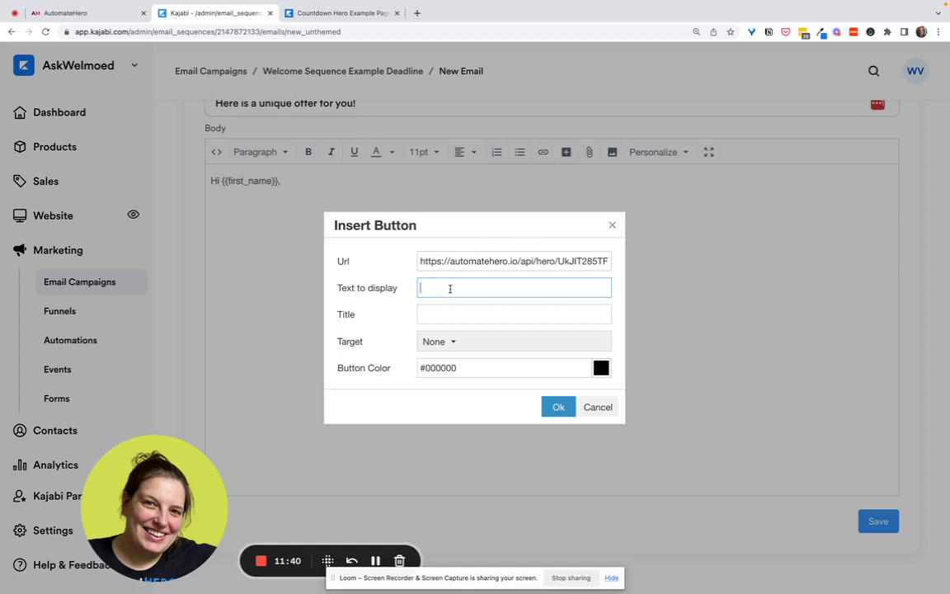
{"action": "type", "text": "CLICK HERE"}
{"action": "left_click", "coordinate": [448, 341]}
{"action": "left_click", "coordinate": [443, 391]}
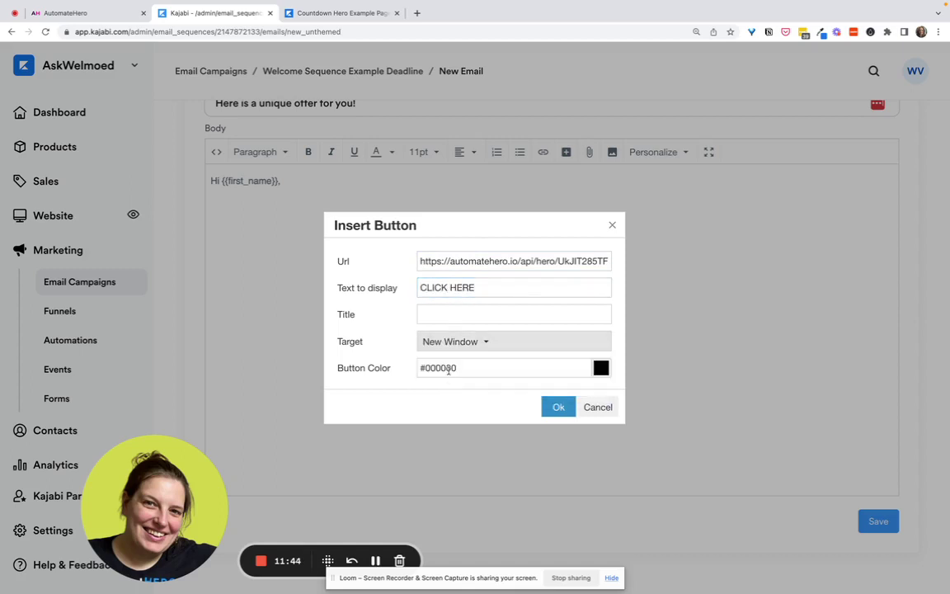
{"action": "left_click", "coordinate": [427, 368]}
{"action": "left_click_drag", "start_coordinate": [427, 368], "coordinate": [577, 371]}
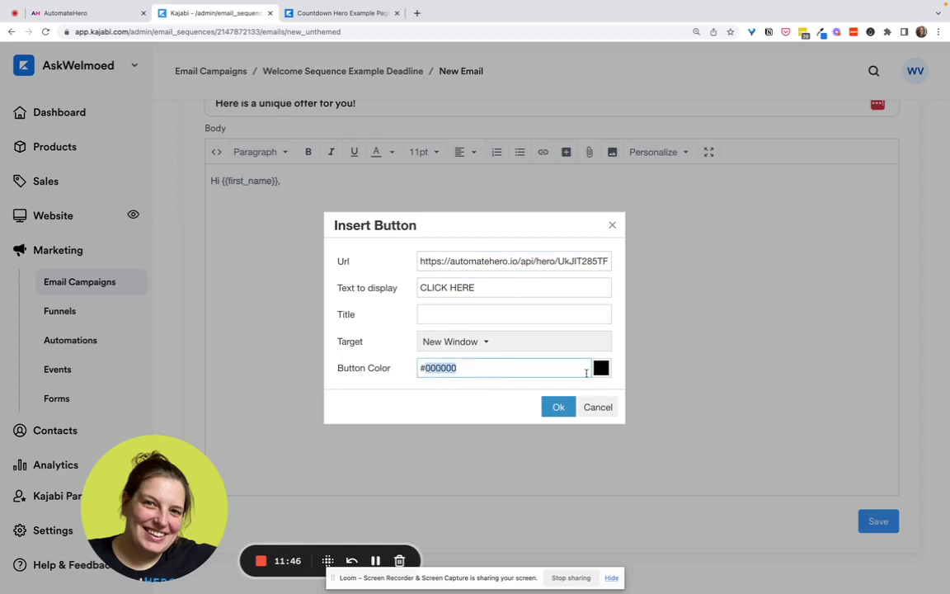
{"action": "type", "text": "#fa1fad"}
{"action": "left_click", "coordinate": [554, 402]}
- Replace the button with the plain text 'CLICK HERE FOR OFFER'
{"action": "triple_click", "coordinate": [285, 220]}
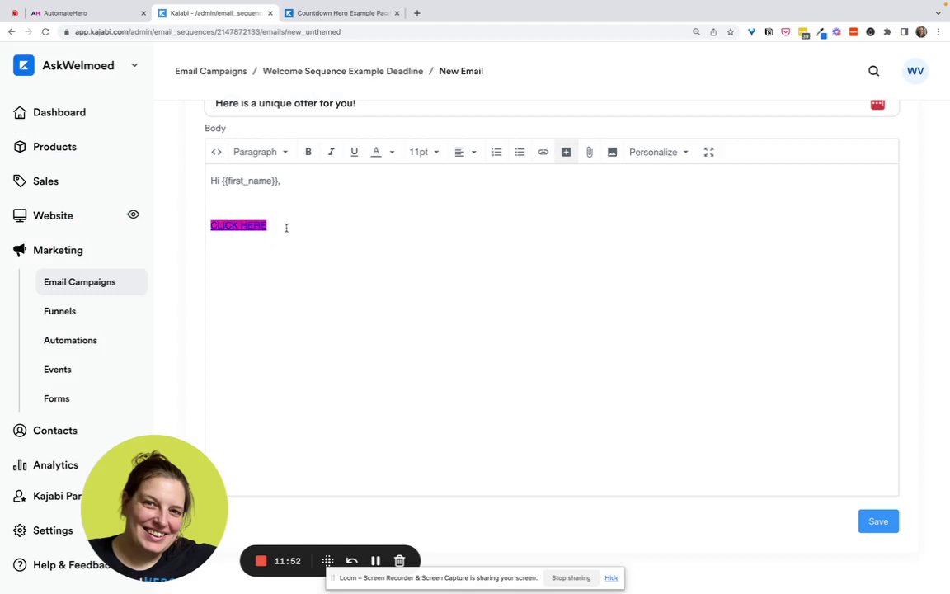
{"action": "left_click_drag", "start_coordinate": [286, 225], "coordinate": [223, 225]}
{"action": "key", "text": "BackSpace"}
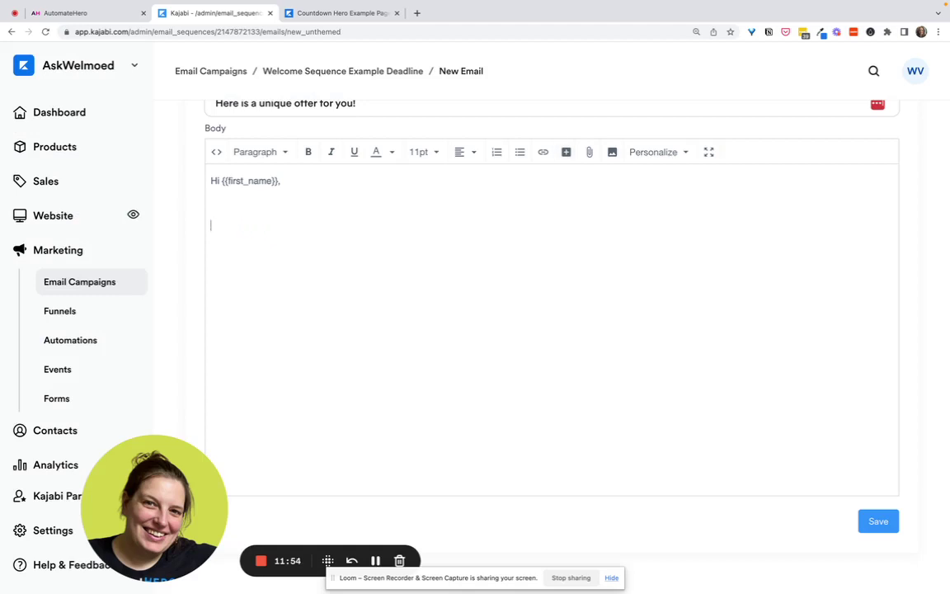
{"action": "type", "text": "CLICK HERE FO RYOU"}
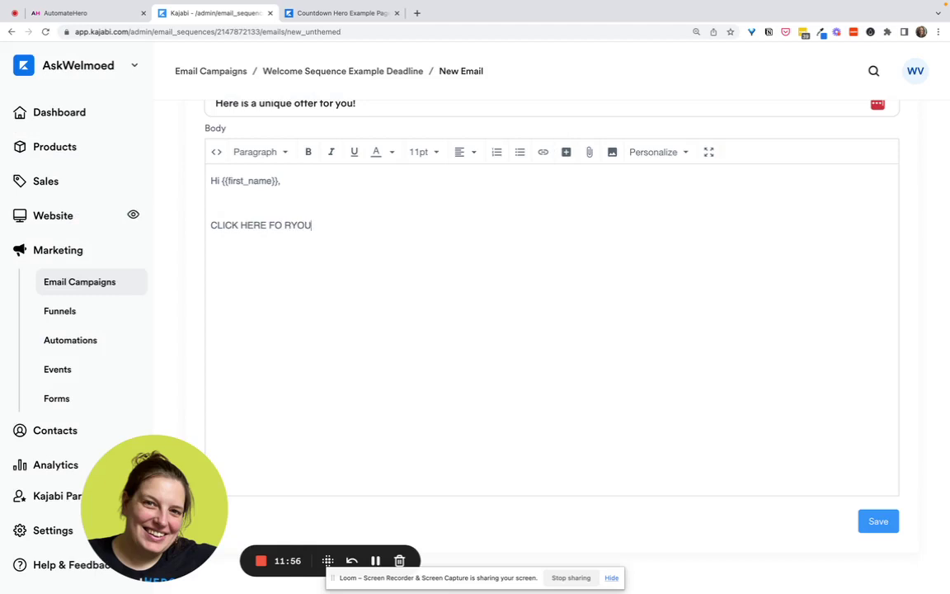
{"action": "key", "text": "BackSpace"}
{"action": "key", "text": "BackSpace"}
{"action": "key", "text": "BackSpace"}
{"action": "key", "text": "BackSpace"}
{"action": "key", "text": "BackSpace"}
{"action": "type", "text": "R OFFER"}
- Link 'CLICK HERE FOR OFFER' to the tracking URL in a new window, then try saving
{"action": "triple_click", "coordinate": [258, 227]}
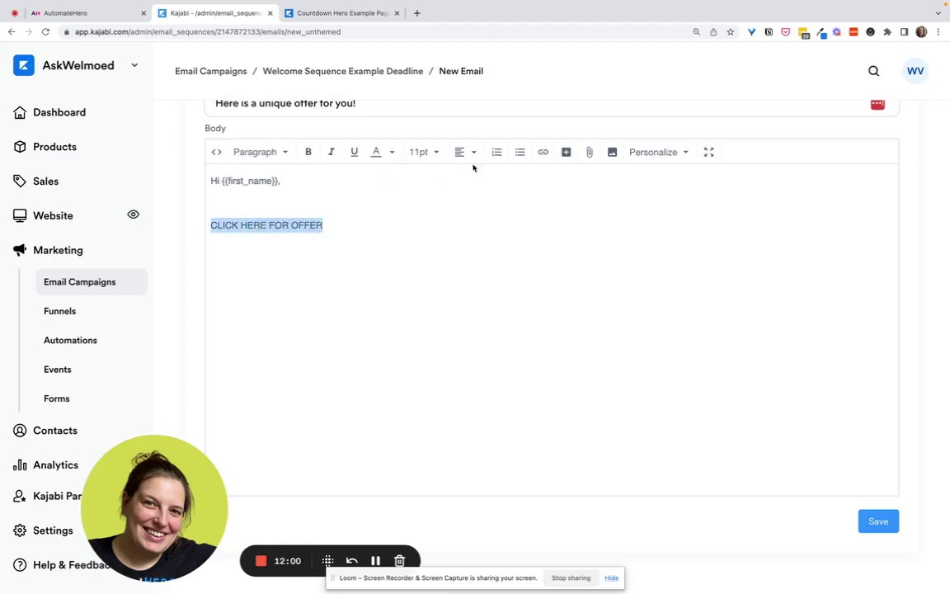
{"action": "left_click", "coordinate": [541, 155]}
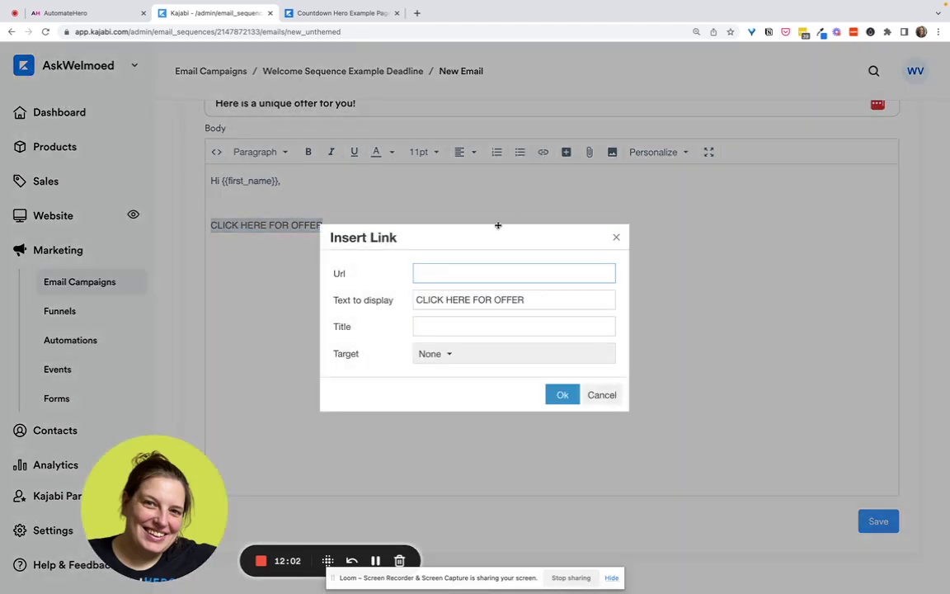
{"action": "key", "text": "ctrl+v"}
{"action": "left_click", "coordinate": [448, 355]}
{"action": "left_click", "coordinate": [453, 403]}
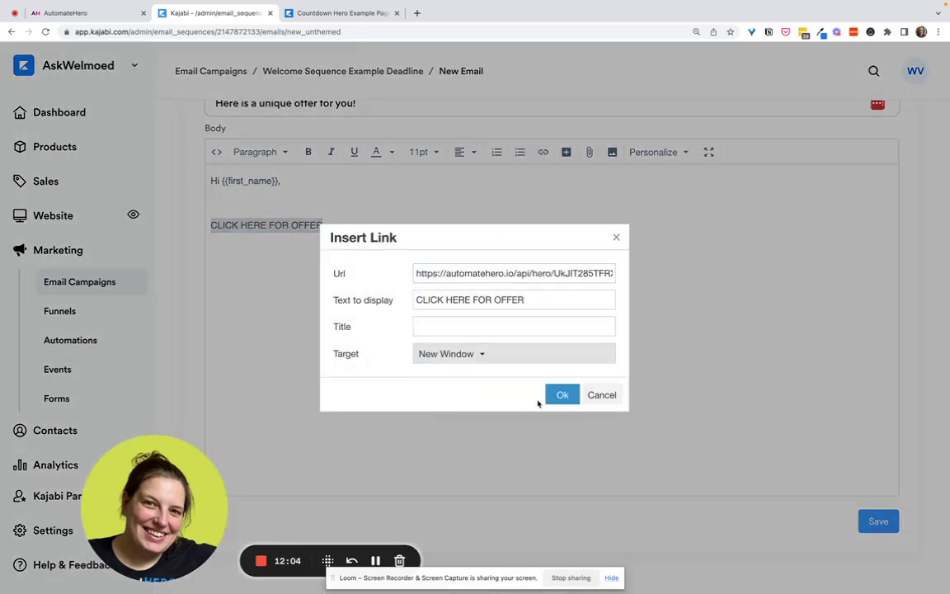
{"action": "left_click", "coordinate": [561, 395]}
{"action": "left_click", "coordinate": [878, 521]}
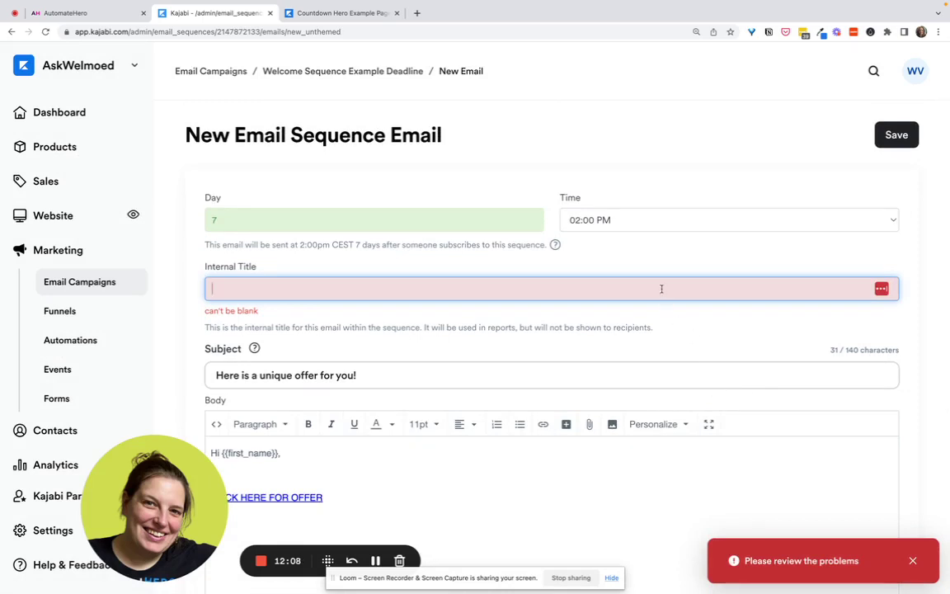
- Enter 'example sequence with deadline' as the Internal Title and save the email
{"action": "type", "text": "example sequ"}
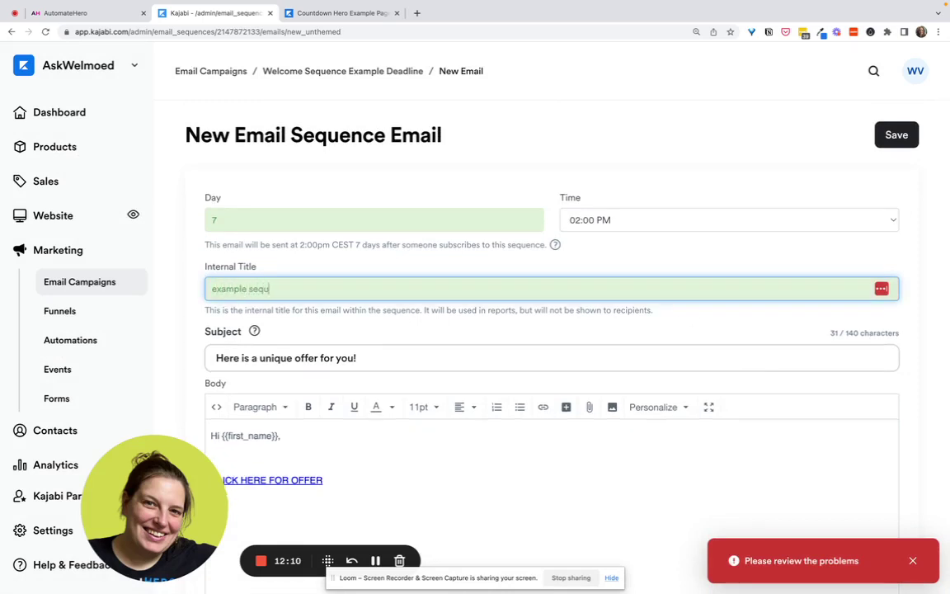
{"action": "type", "text": "ence with deadlin"}
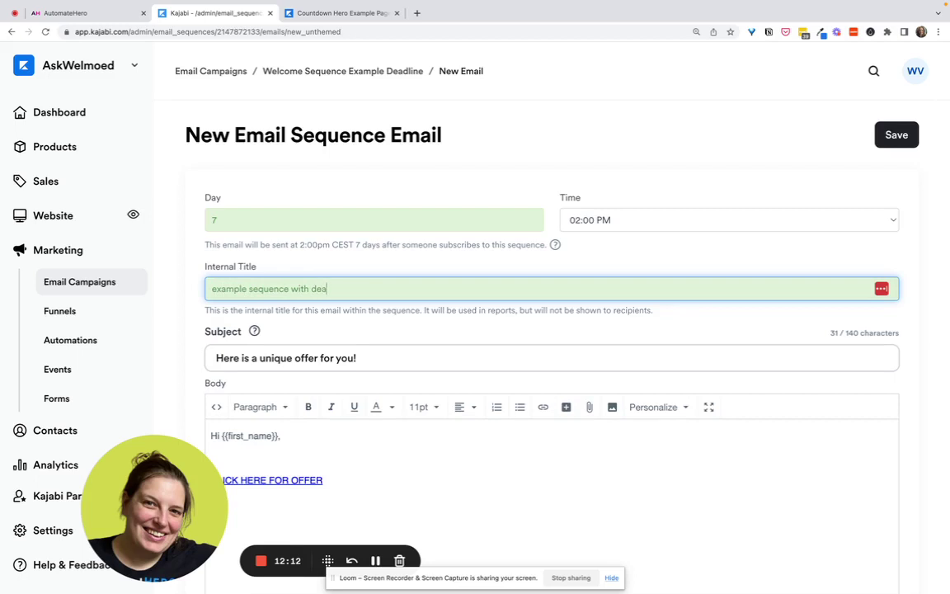
{"action": "key", "text": "BackSpace"}
{"action": "key", "text": "BackSpace"}
{"action": "key", "text": "BackSpace"}
{"action": "key", "text": "BackSpace"}
{"action": "type", "text": "dline"}
{"action": "scroll", "coordinate": [662, 289], "scroll_direction": "down", "scroll_amount": 3}
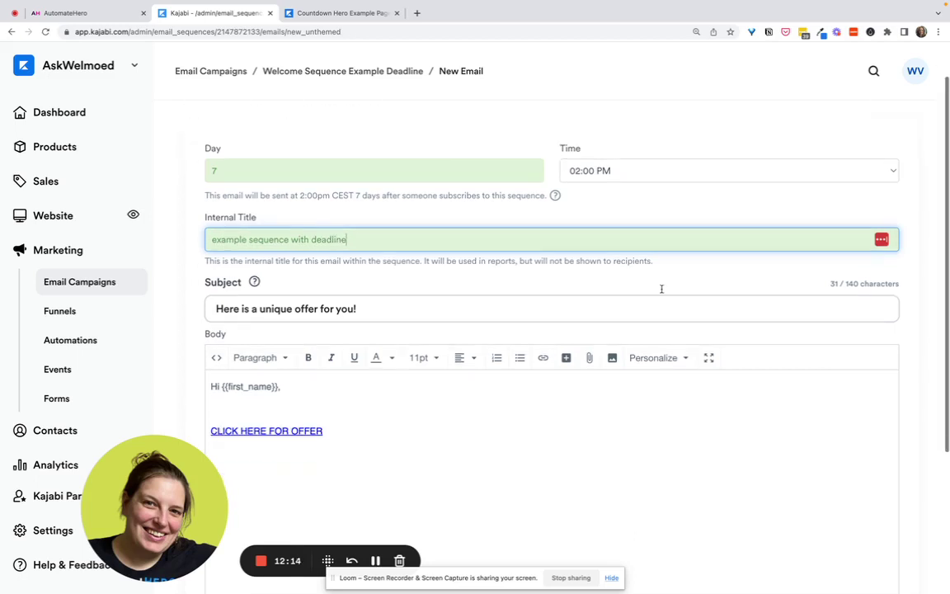
{"action": "scroll", "coordinate": [881, 220], "scroll_direction": "up", "scroll_amount": 2}
{"action": "scroll", "coordinate": [791, 198], "scroll_direction": "up", "scroll_amount": 2}
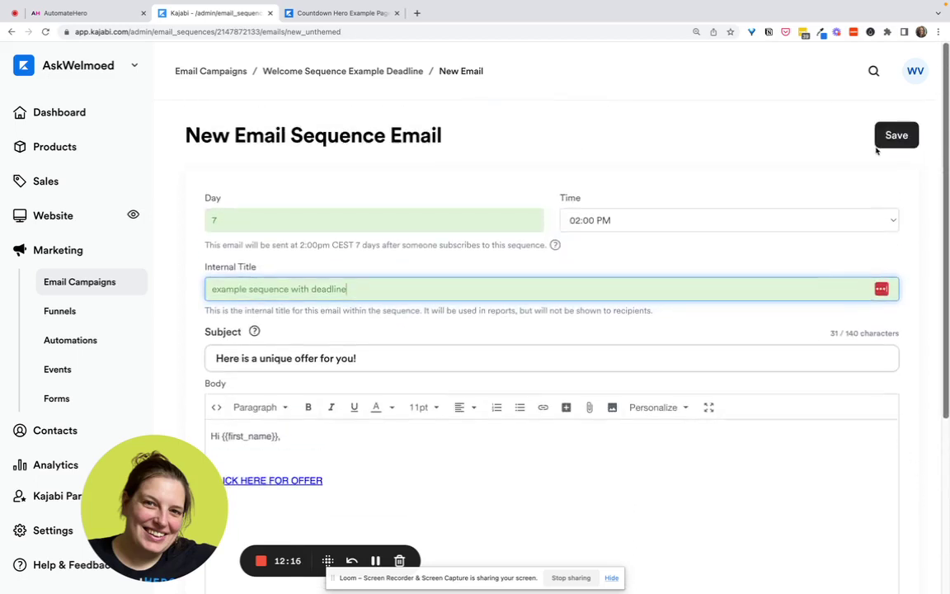
{"action": "left_click", "coordinate": [889, 135]}
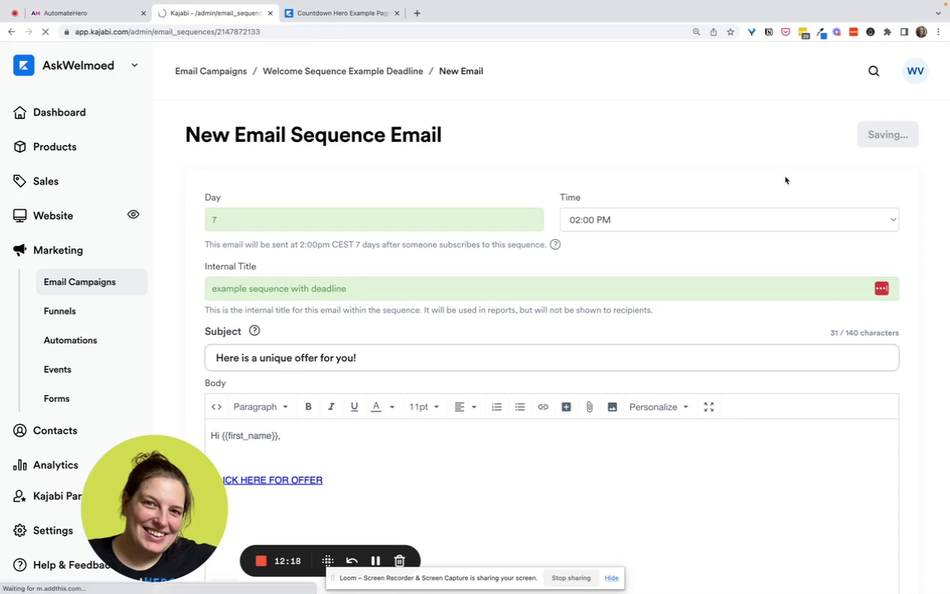